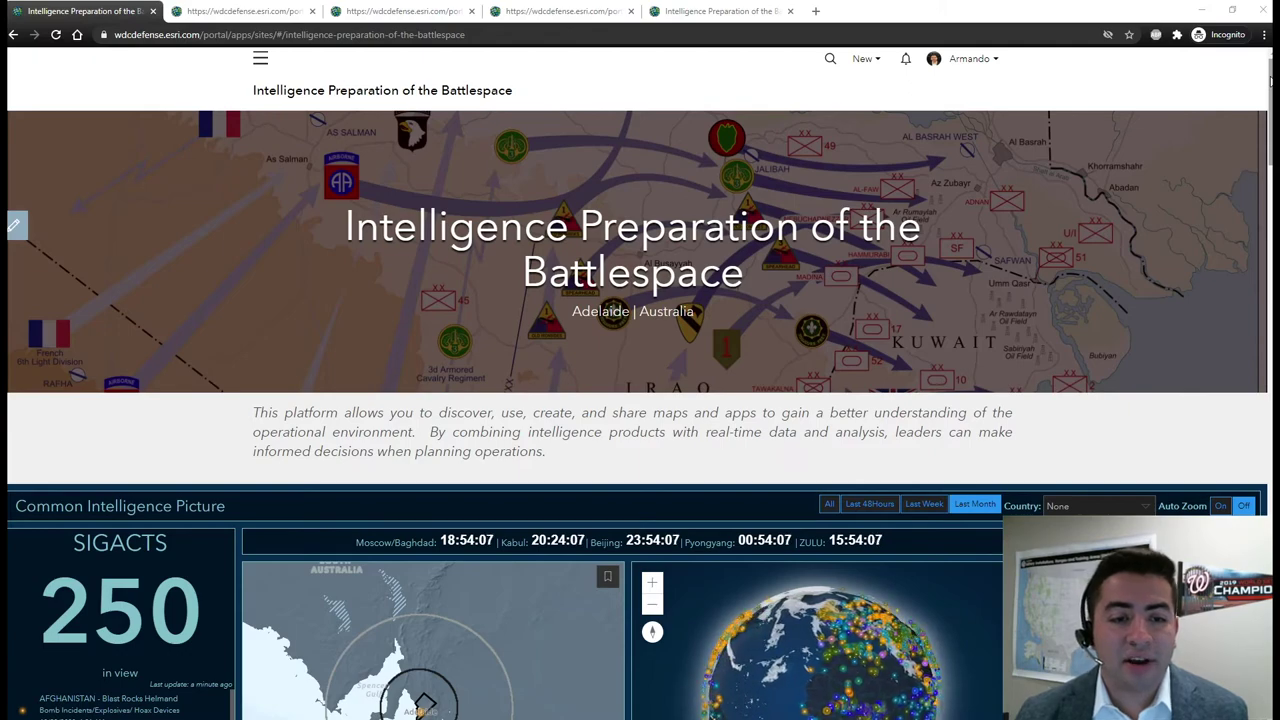
- Scroll down to the Common Intelligence Picture dashboard, then switch to the weather awareness dashboard
scroll(640, 400, down, 1)
scroll(640, 400, down, 3)
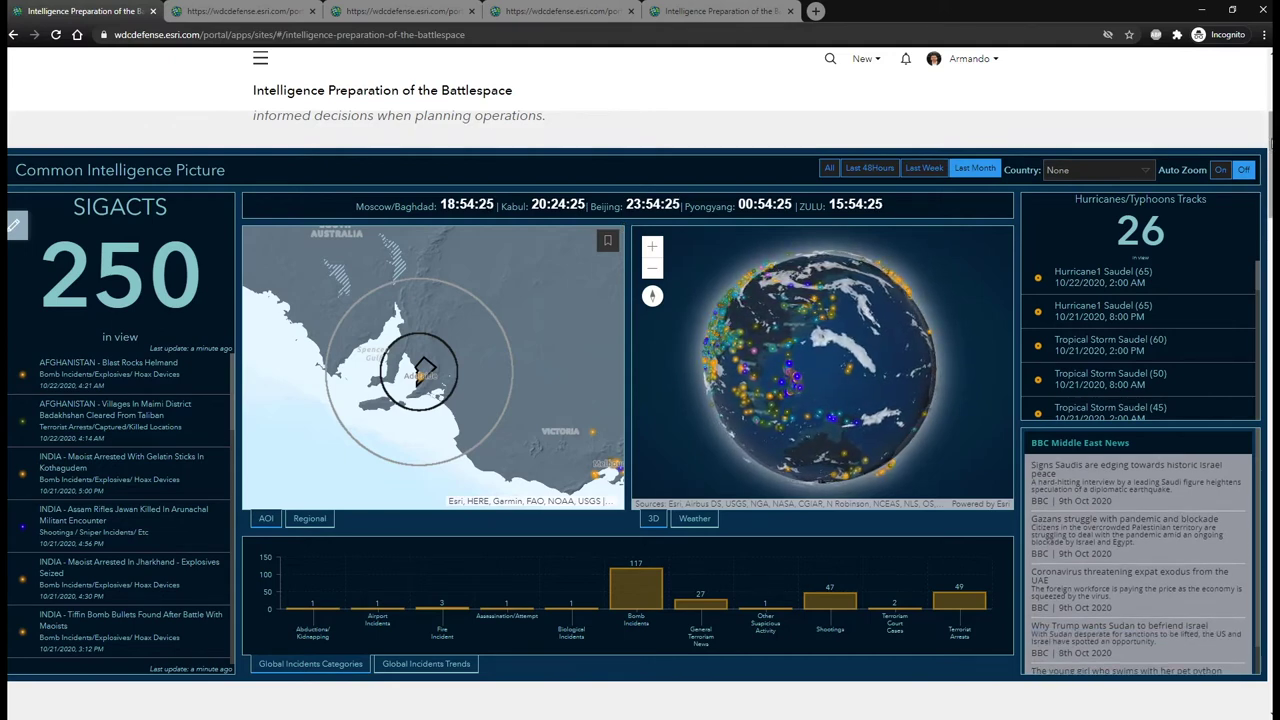
scroll(1272, 152, down, 1)
scroll(1272, 148, down, 1)
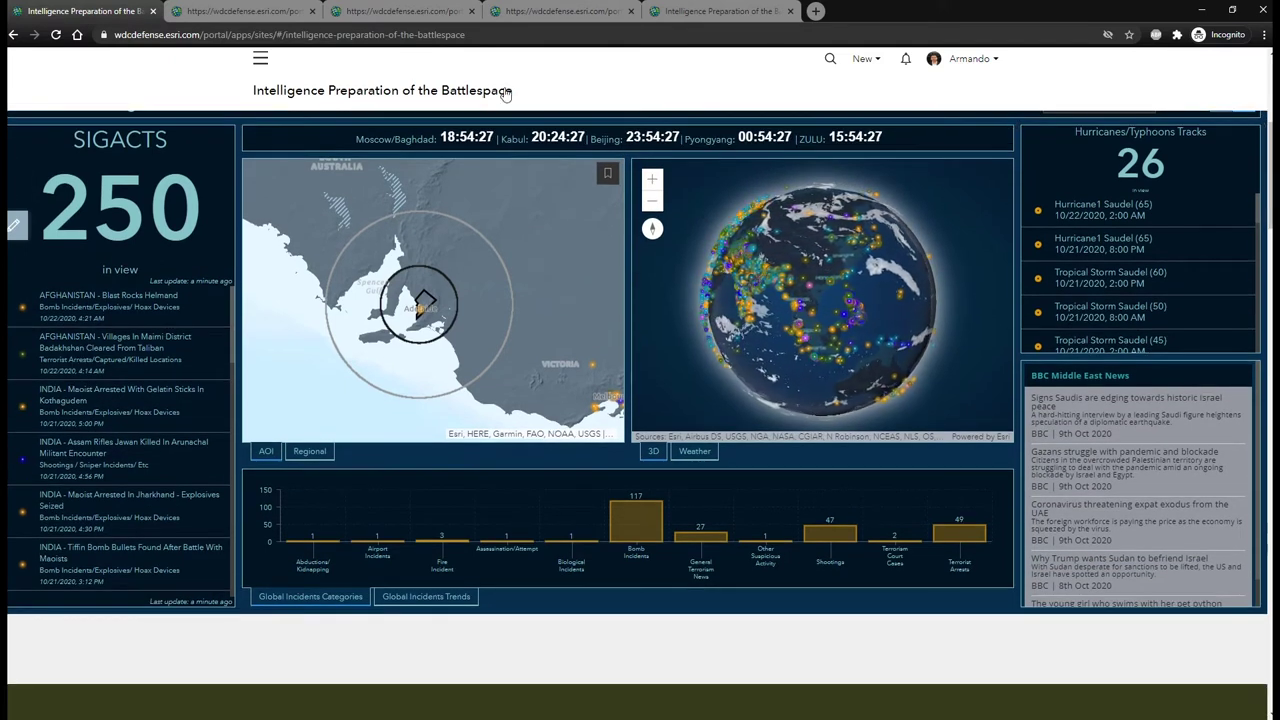
click(258, 13)
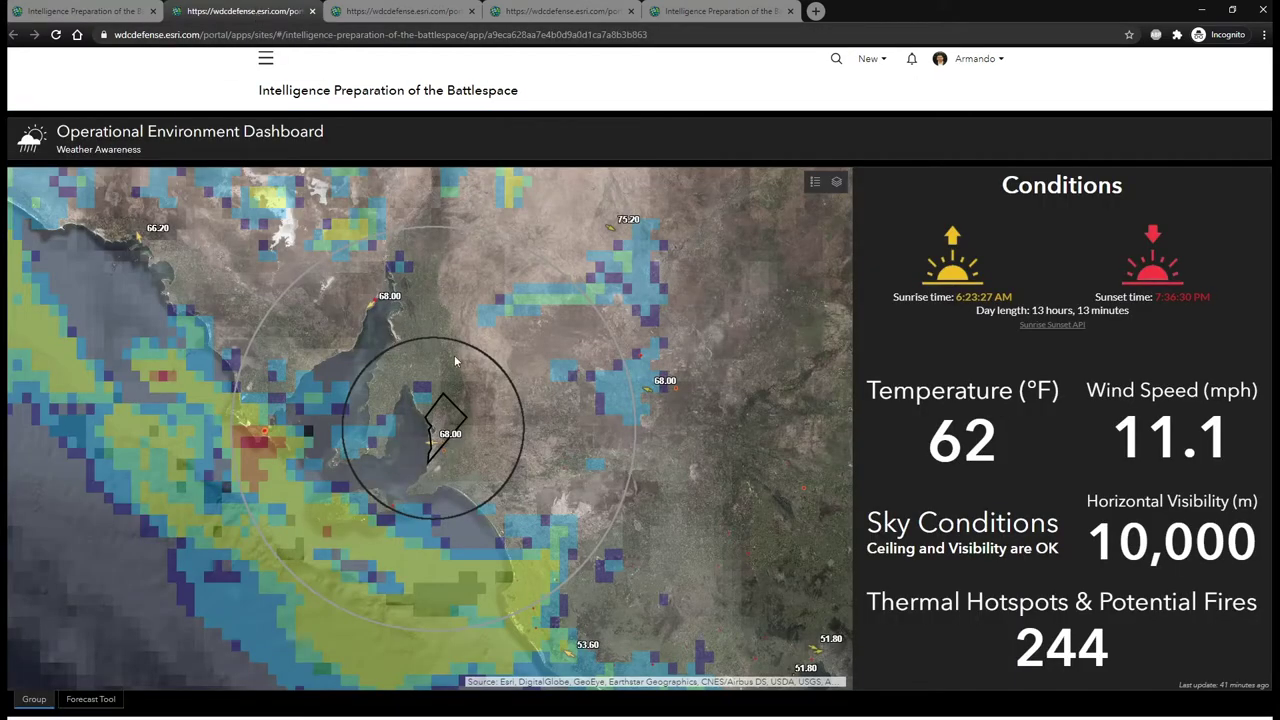
- Advance the precipitation forecast one time step to October 23, 8:00 AM–2:00 PM, then go to the Civil Considerations Matrix
scroll(450, 430, up, 1)
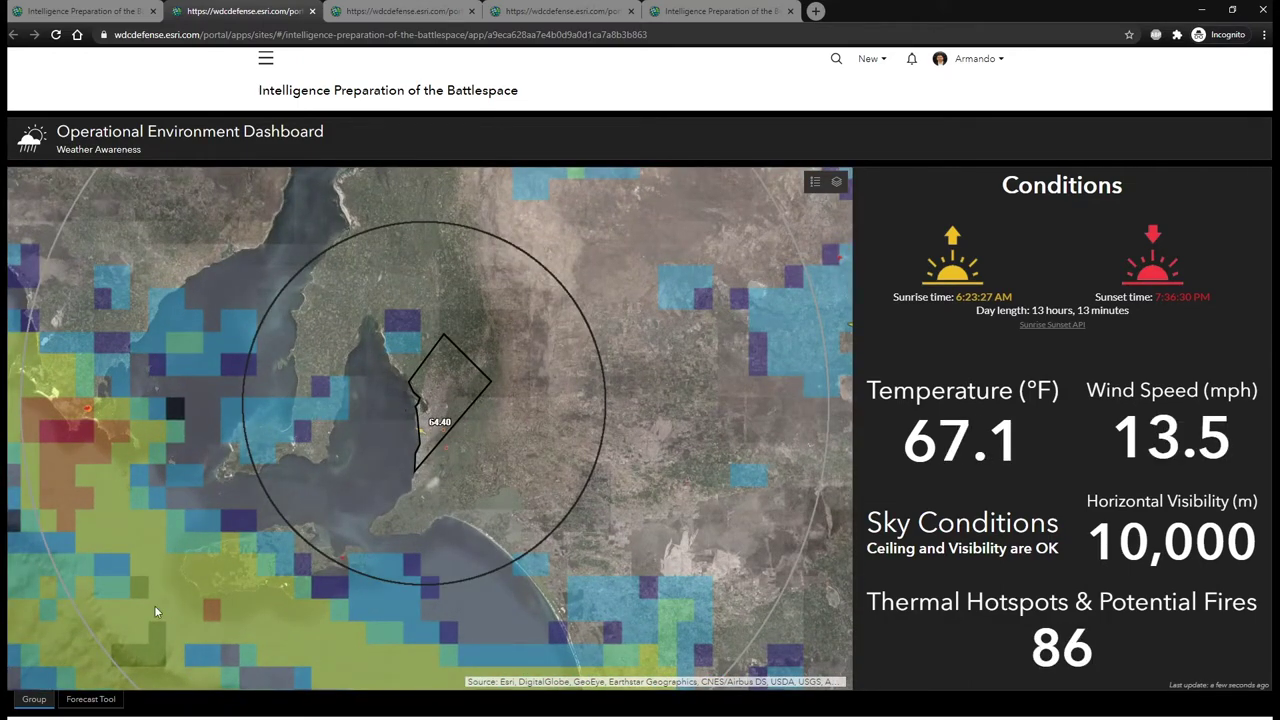
click(98, 700)
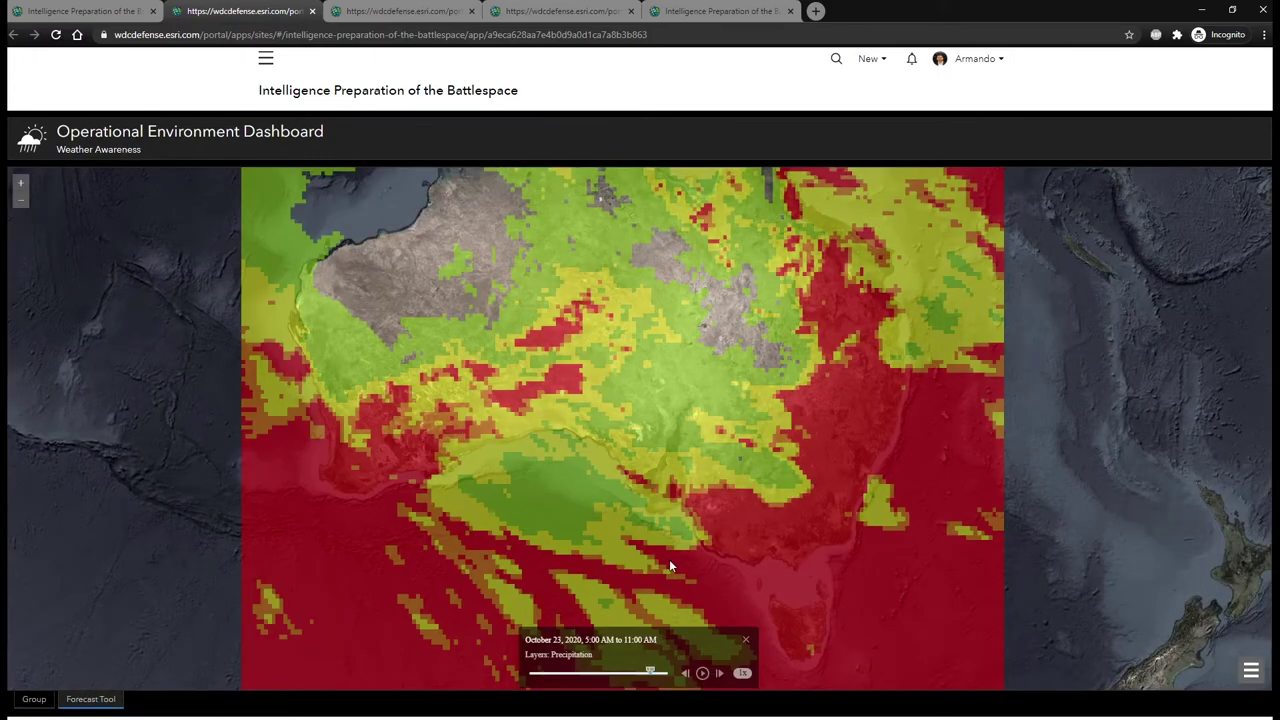
click(720, 674)
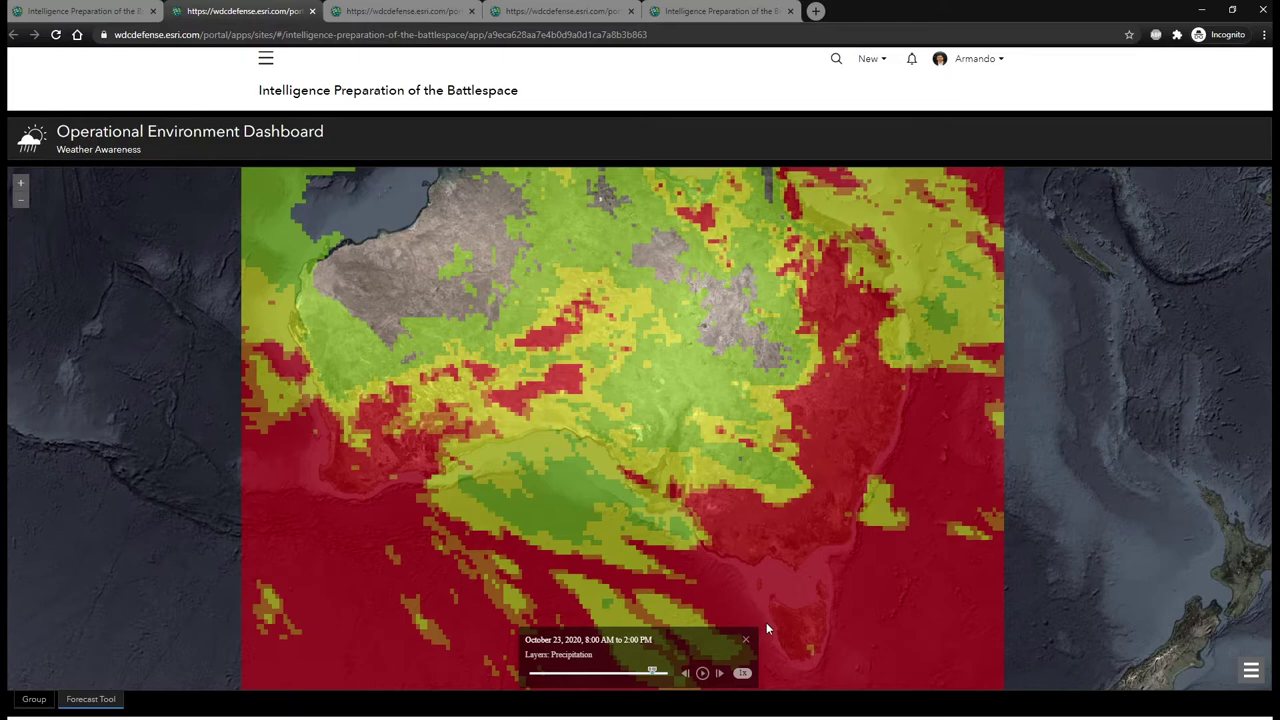
click(422, 12)
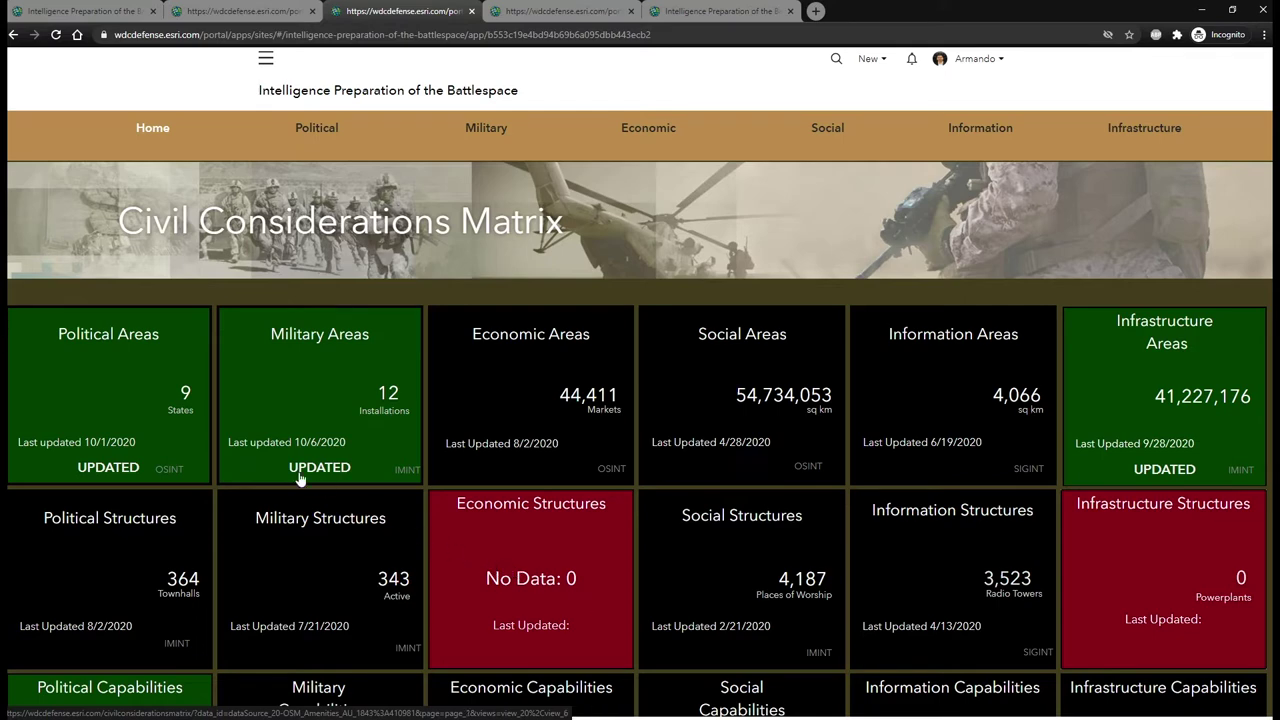
- Open the Political page and scroll down to its Areas section
click(182, 363)
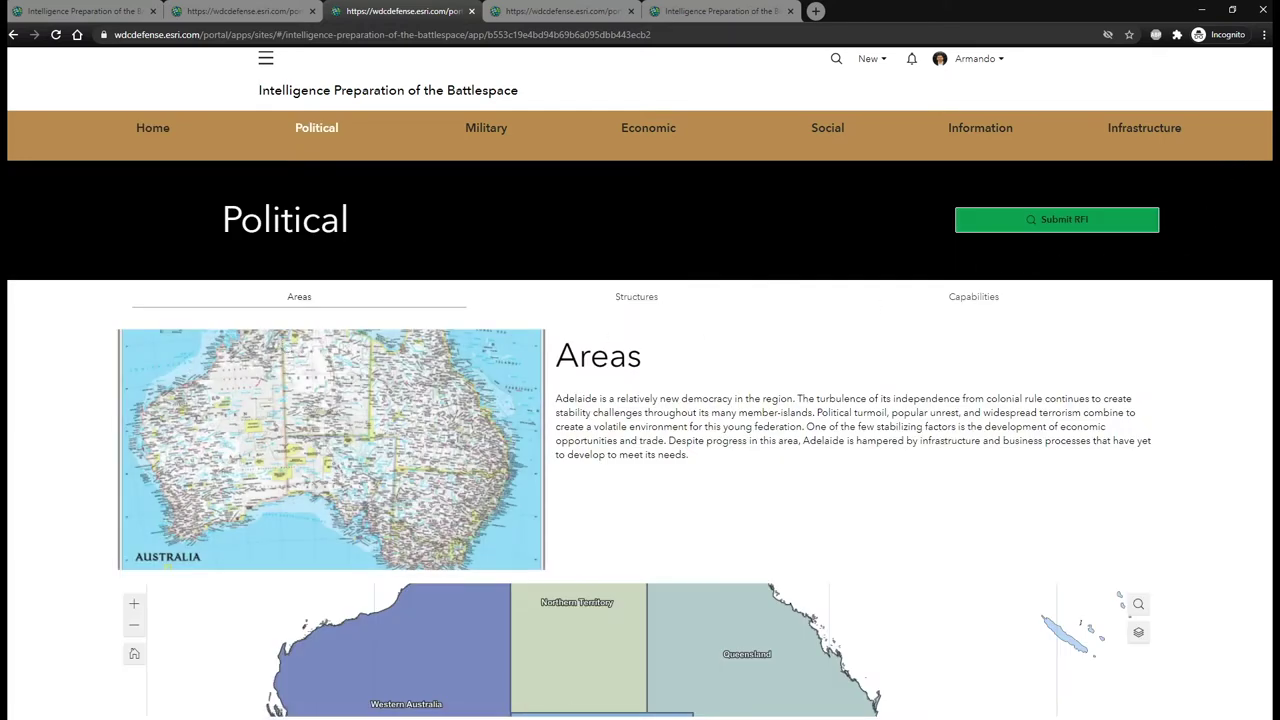
scroll(1268, 205, down, 2)
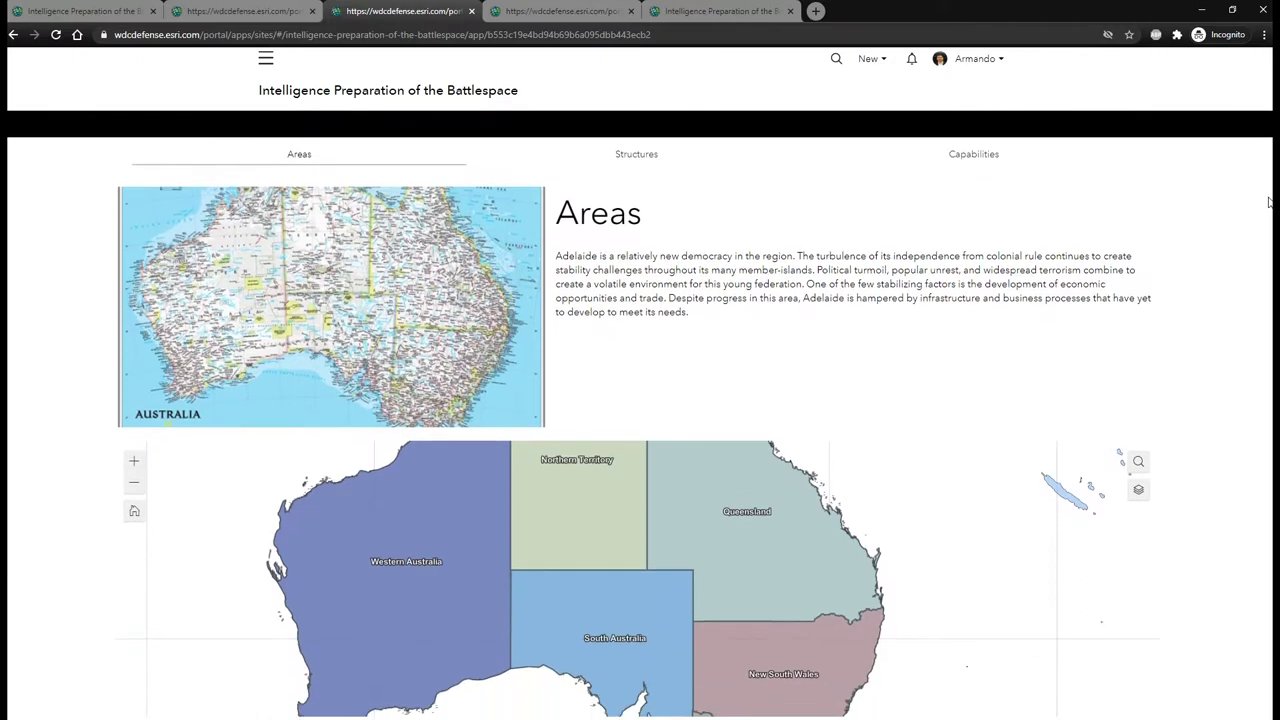
scroll(1268, 205, down, 1)
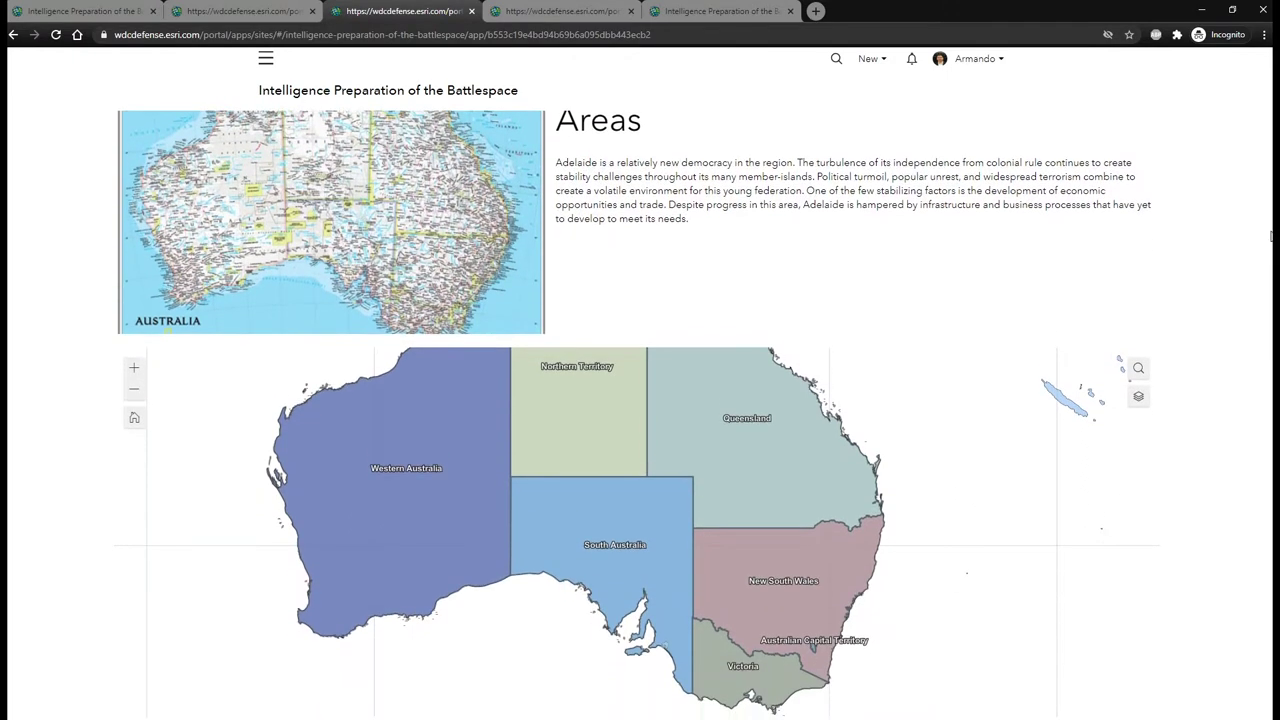
- Zoom the states map in on Adelaide, then show the Political Structures content
drag(662, 620, 642, 578)
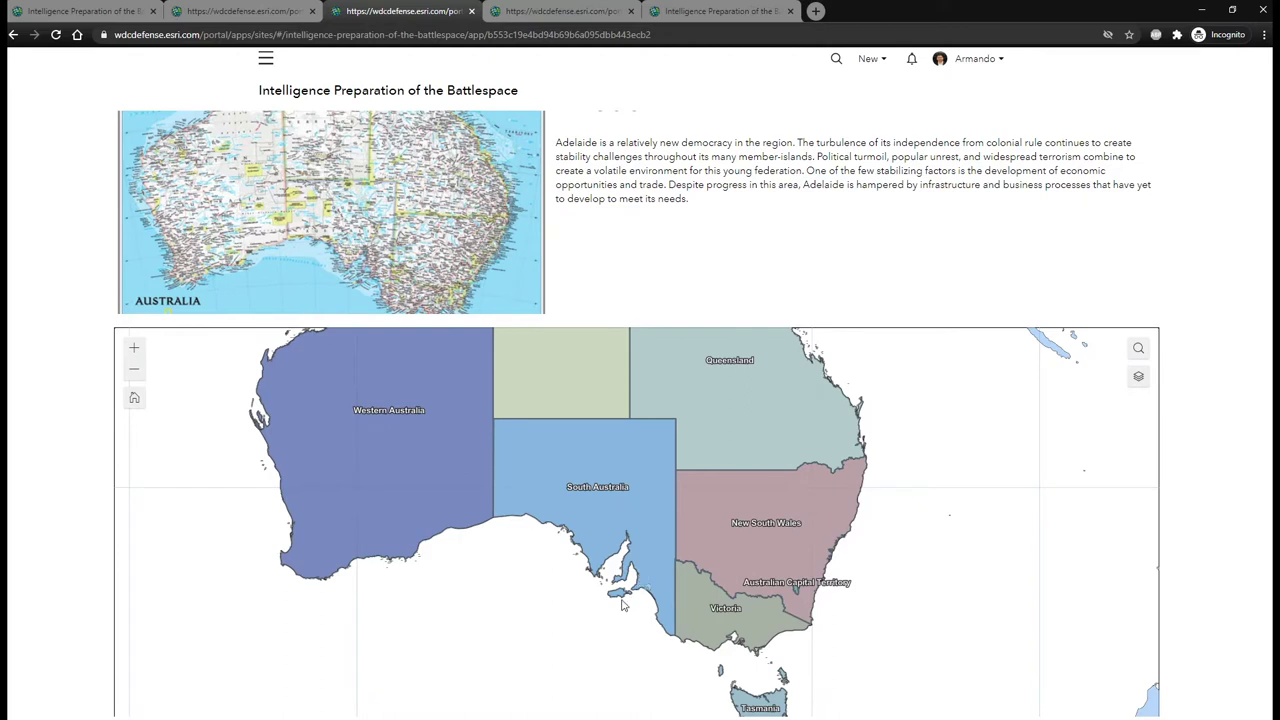
drag(608, 562, 657, 609)
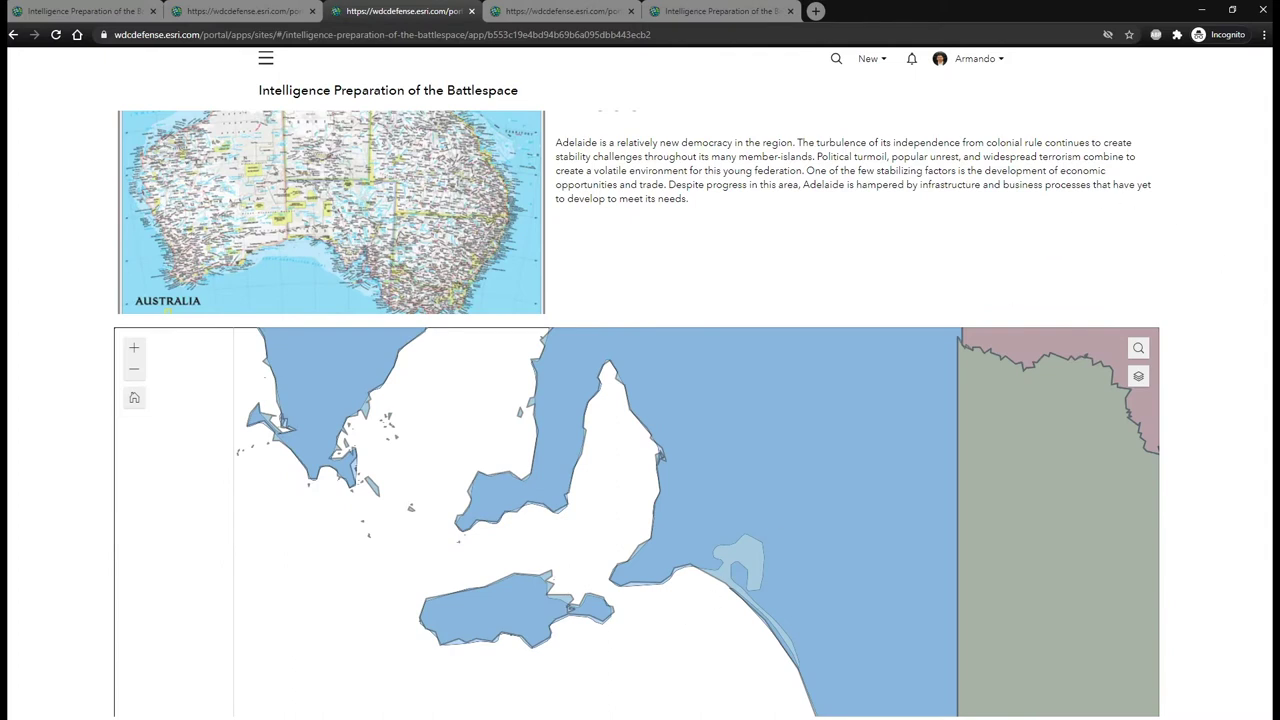
scroll(640, 414, up, 3)
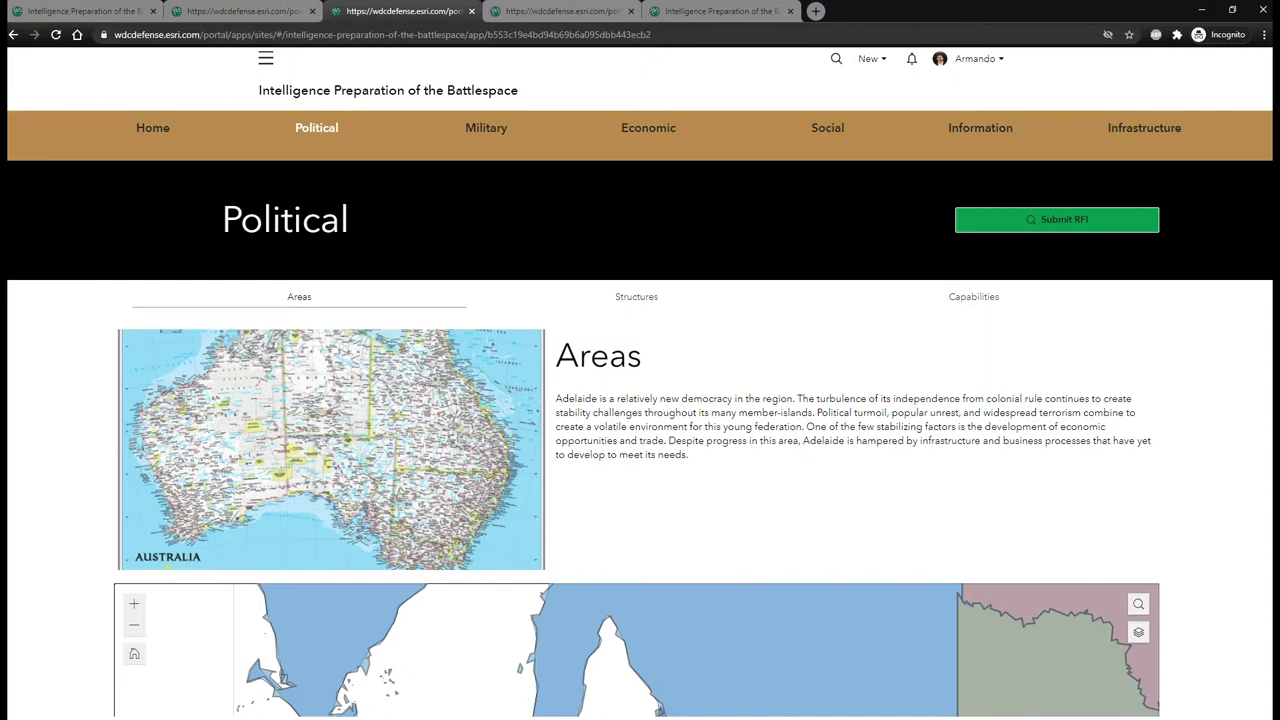
click(652, 298)
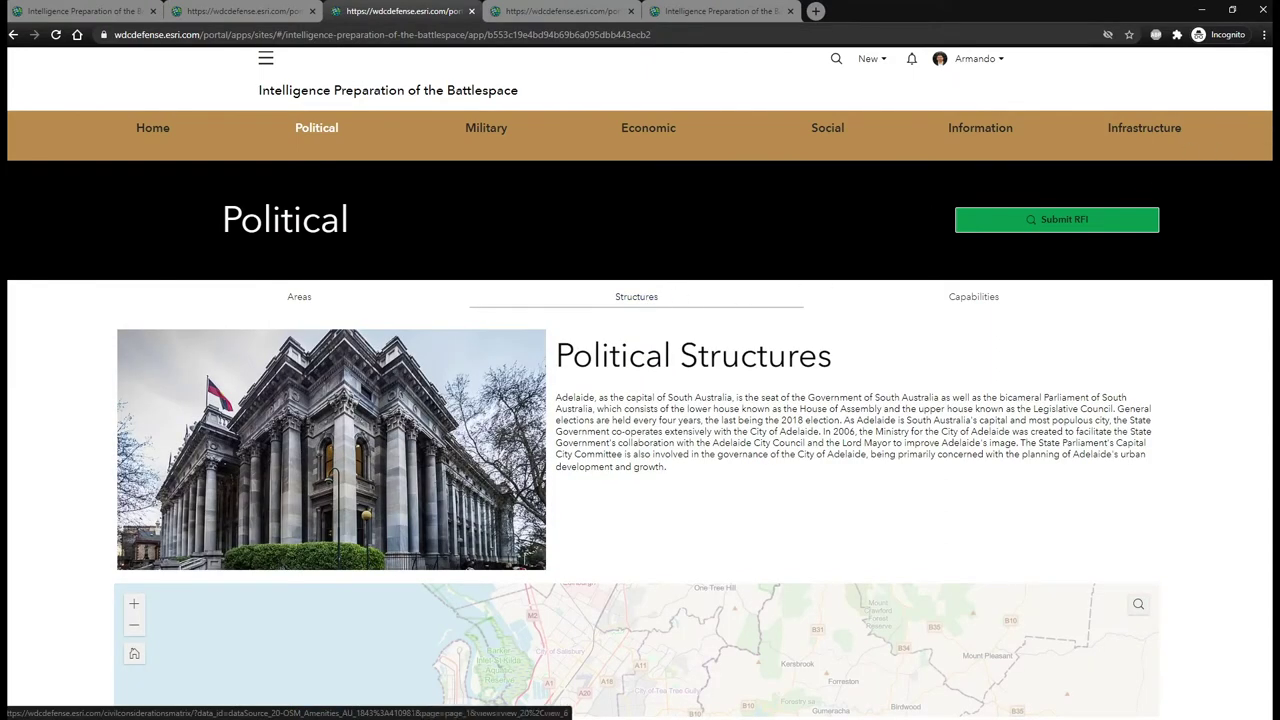
- Review the Adelaide town-hall map, closing the St Peters Town Hall popup and nudging the map
scroll(1249, 238, down, 3)
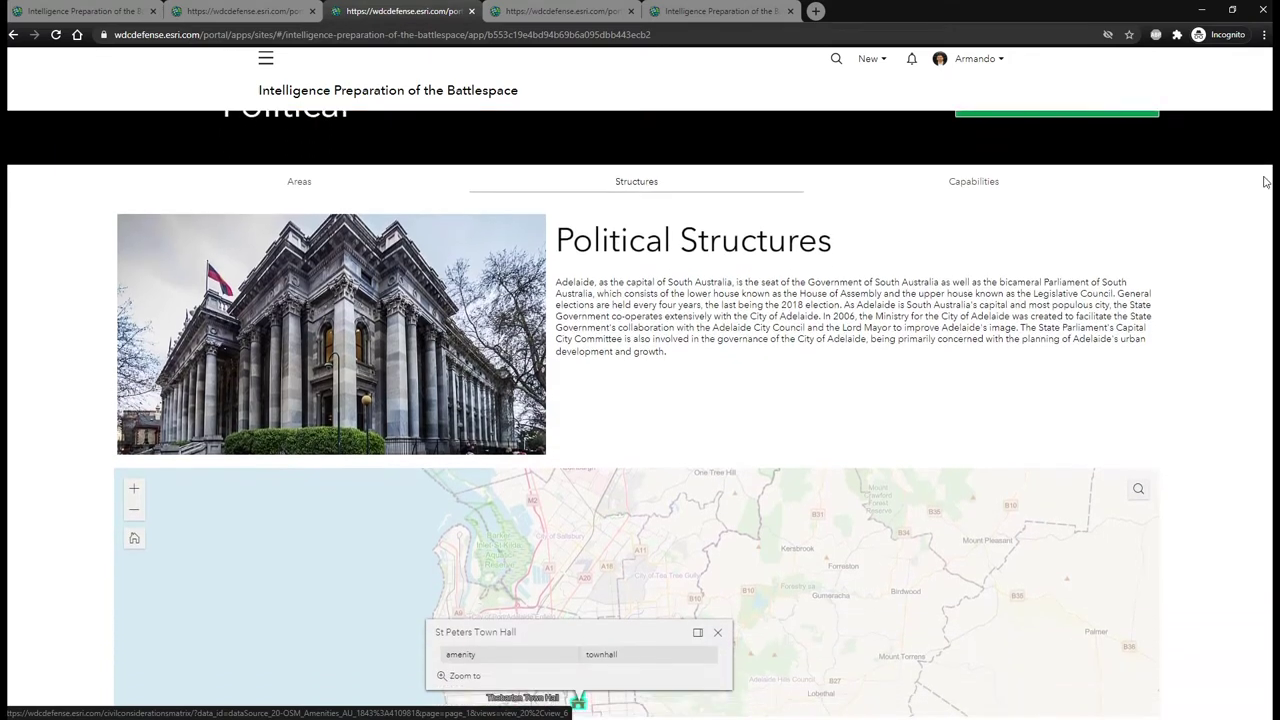
scroll(1249, 238, down, 1)
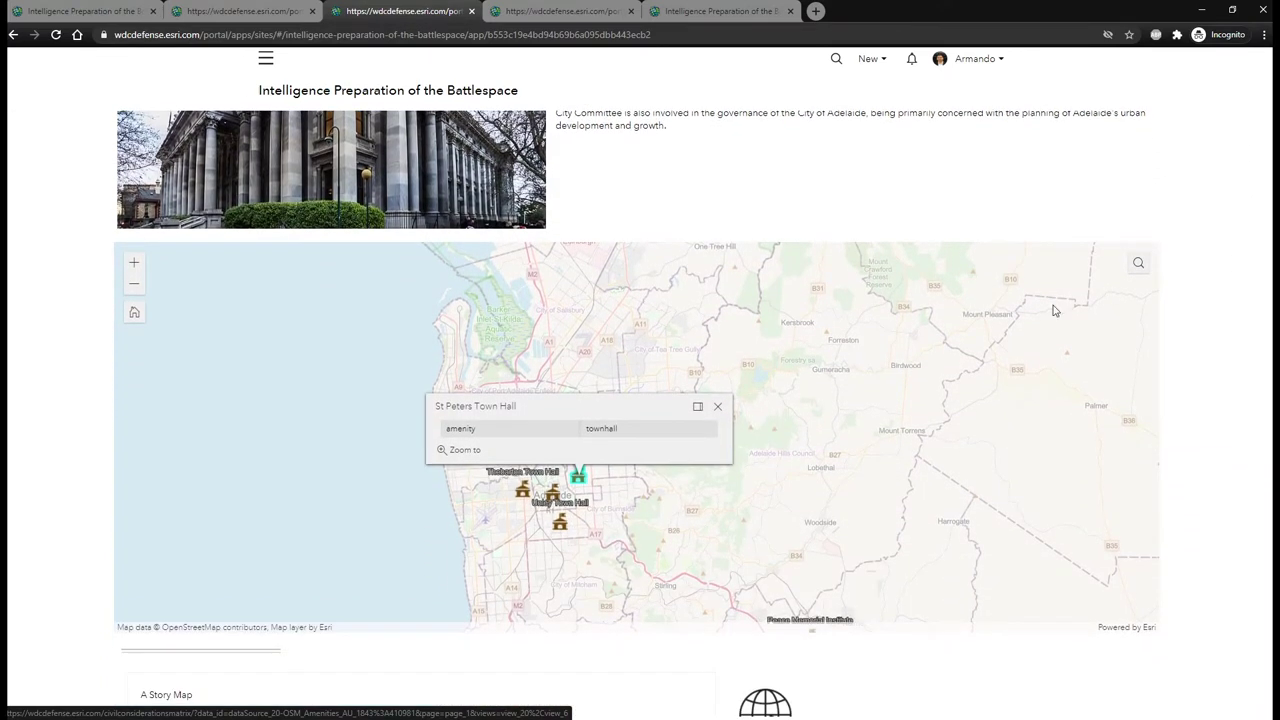
click(717, 406)
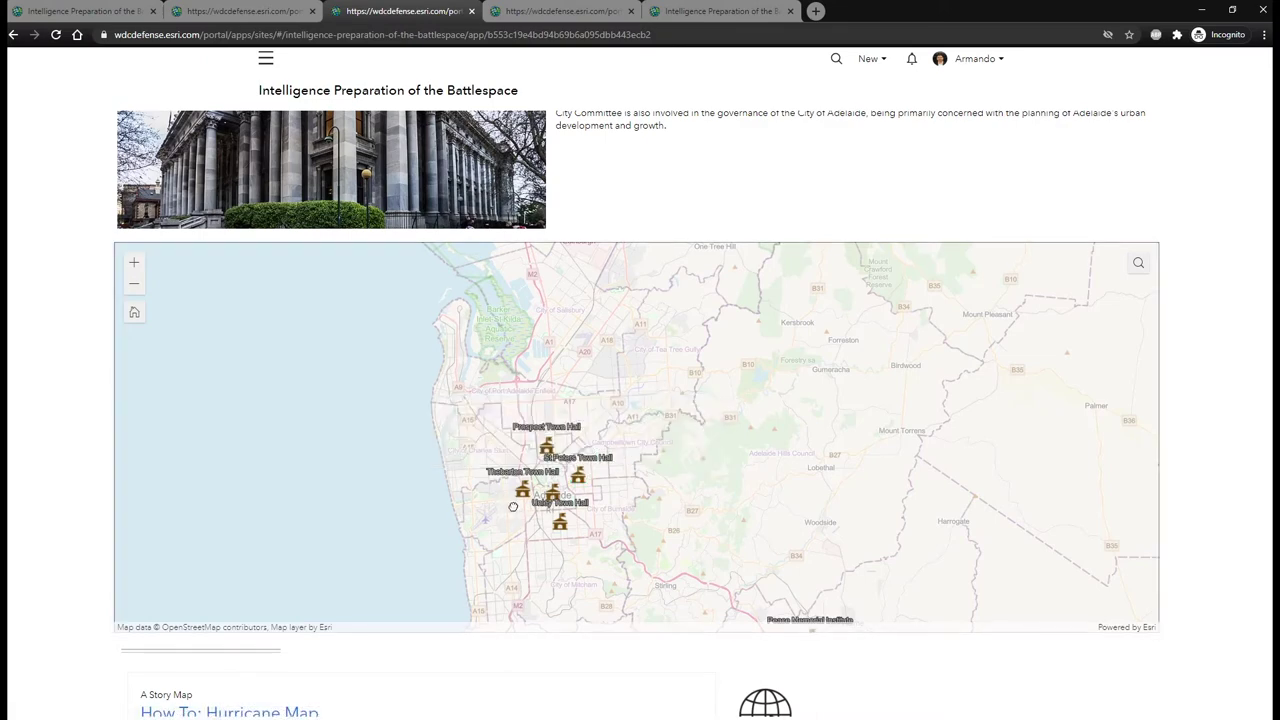
drag(515, 510, 509, 501)
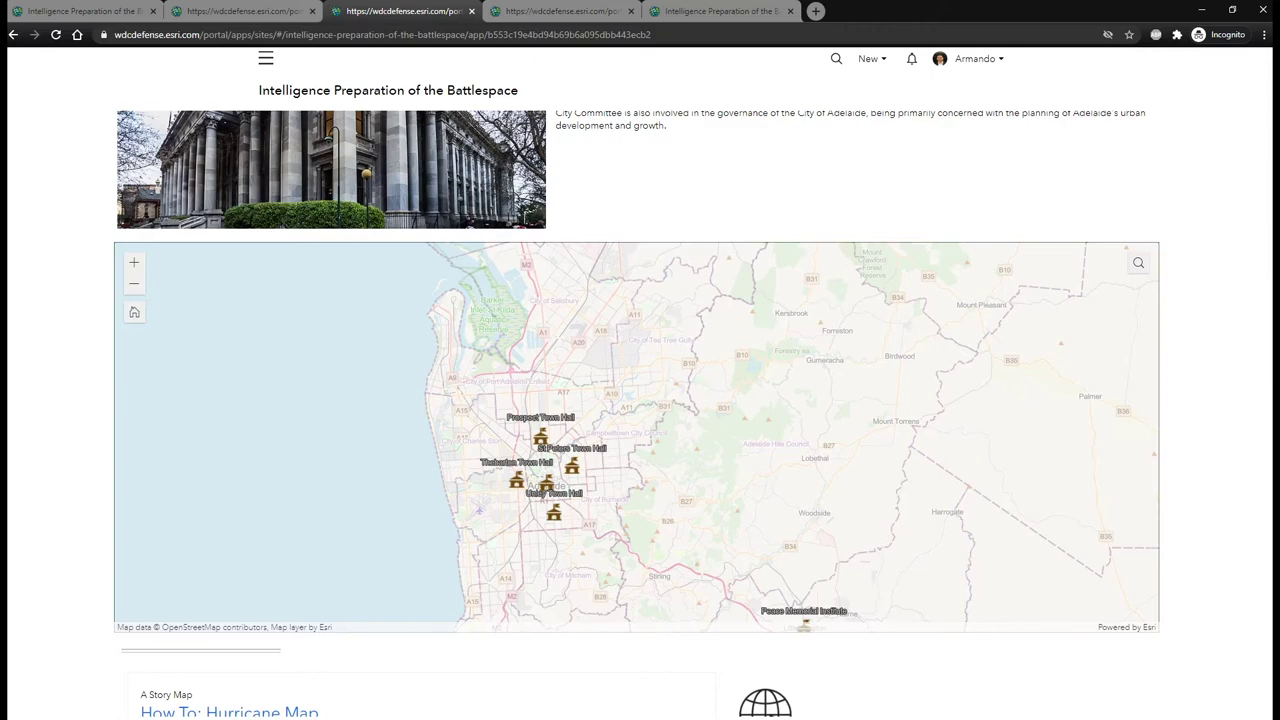
- Show the Islamic Torbian Army capabilities chart, then open the Infrastructure page
scroll(1143, 306, up, 3)
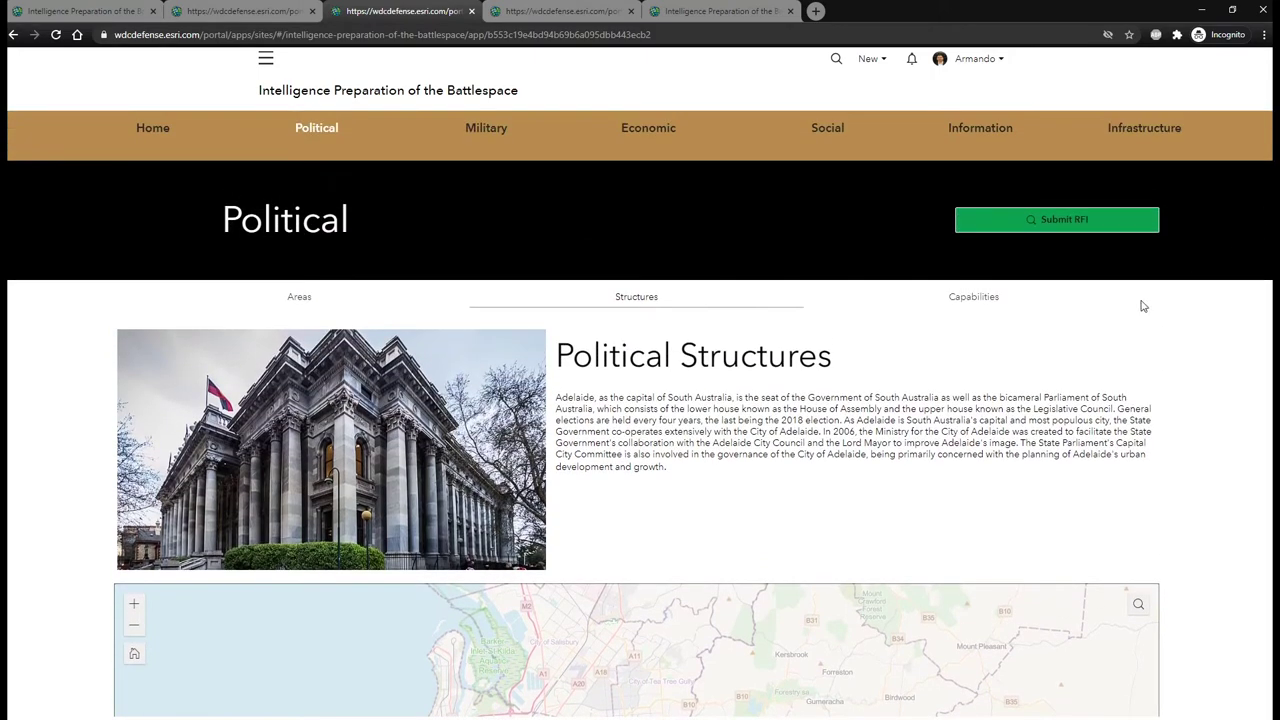
click(977, 298)
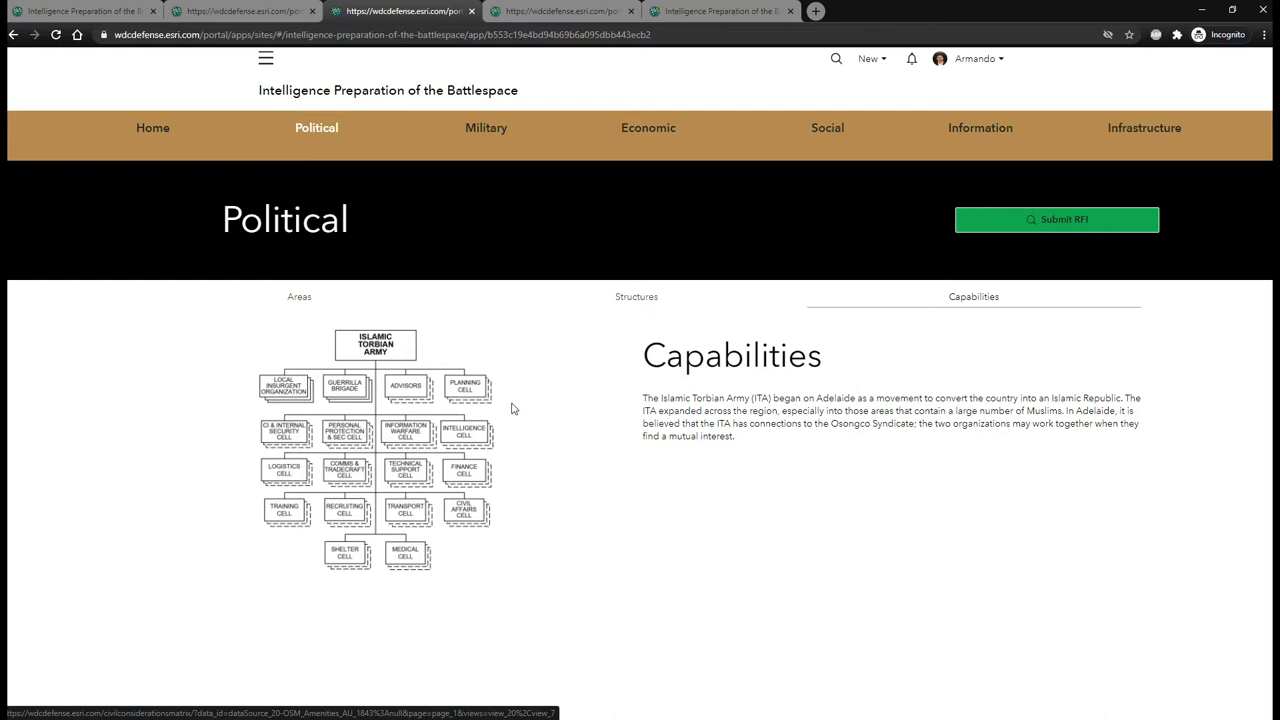
click(1120, 130)
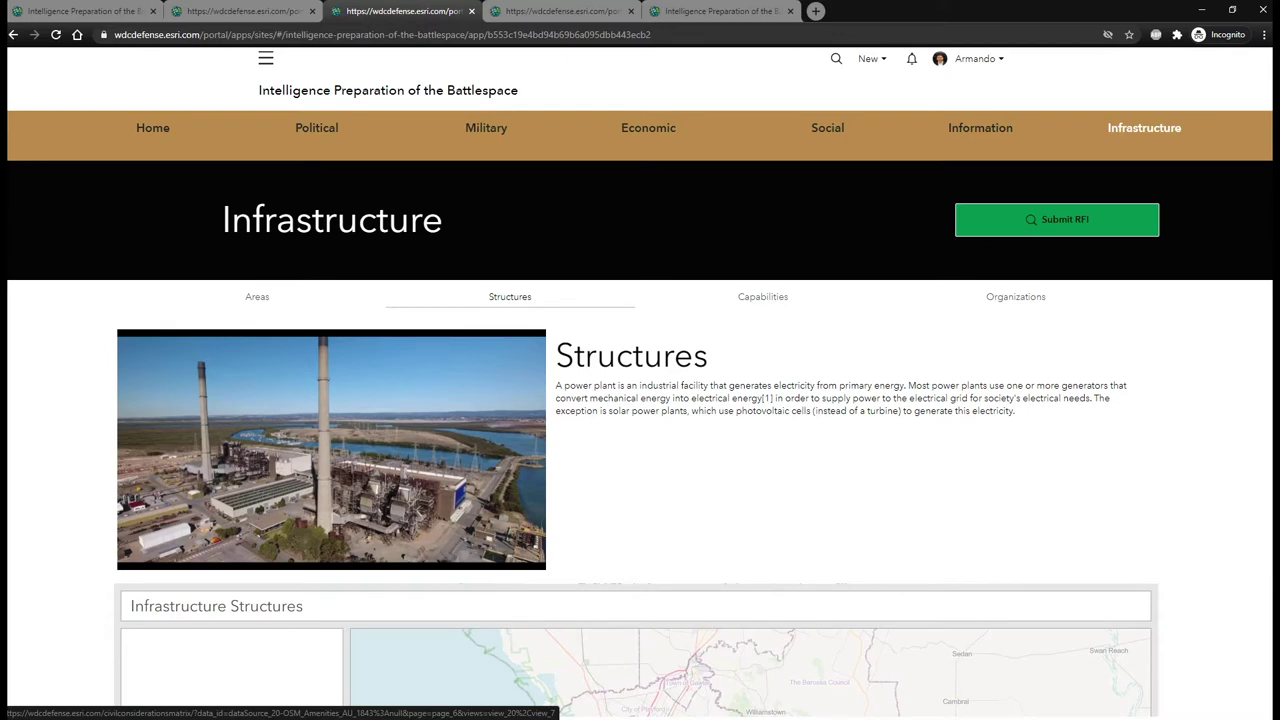
- Scroll to the Power Plants panel showing 0, pan its map, and return to the top
scroll(640, 414, down, 1)
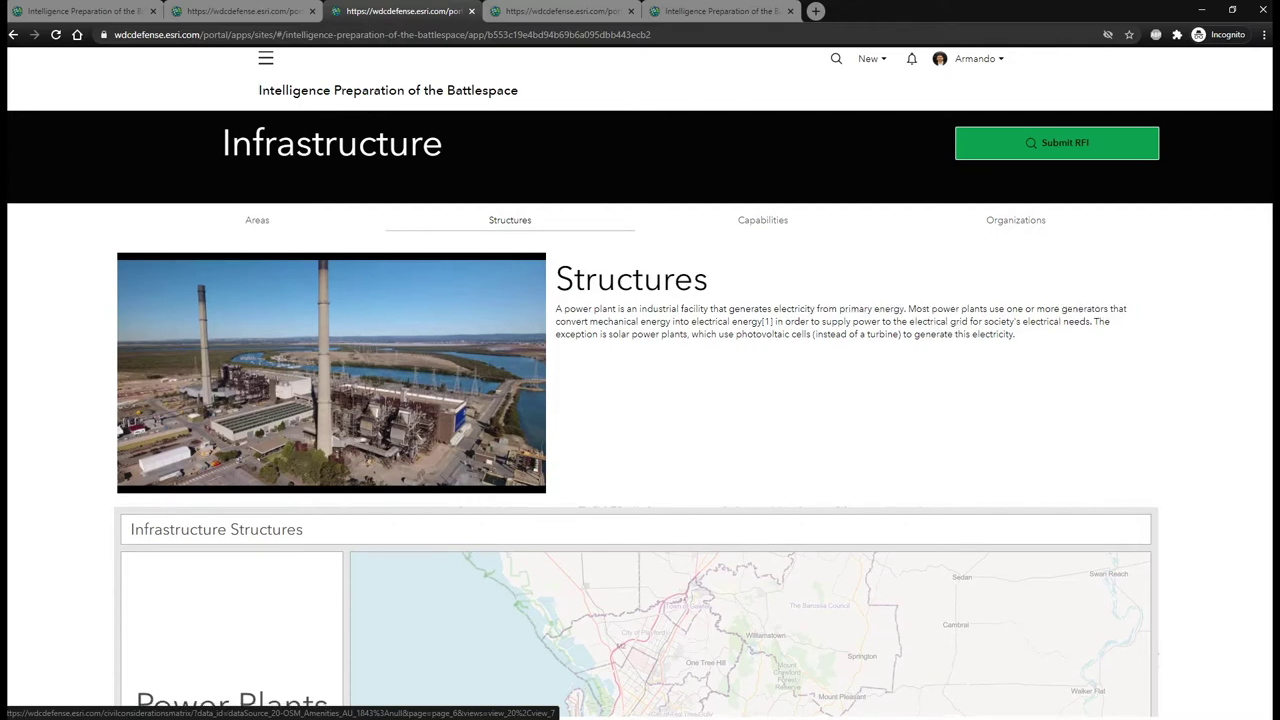
scroll(1260, 258, down, 2)
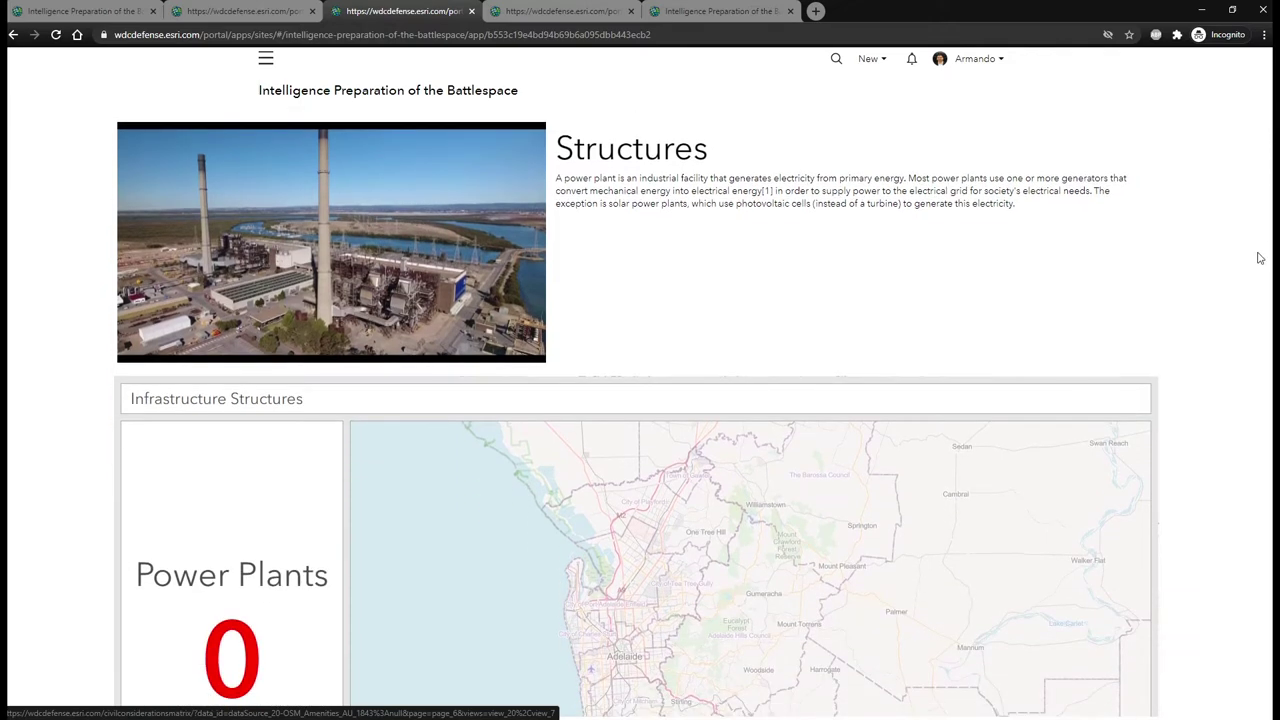
scroll(1260, 258, down, 3)
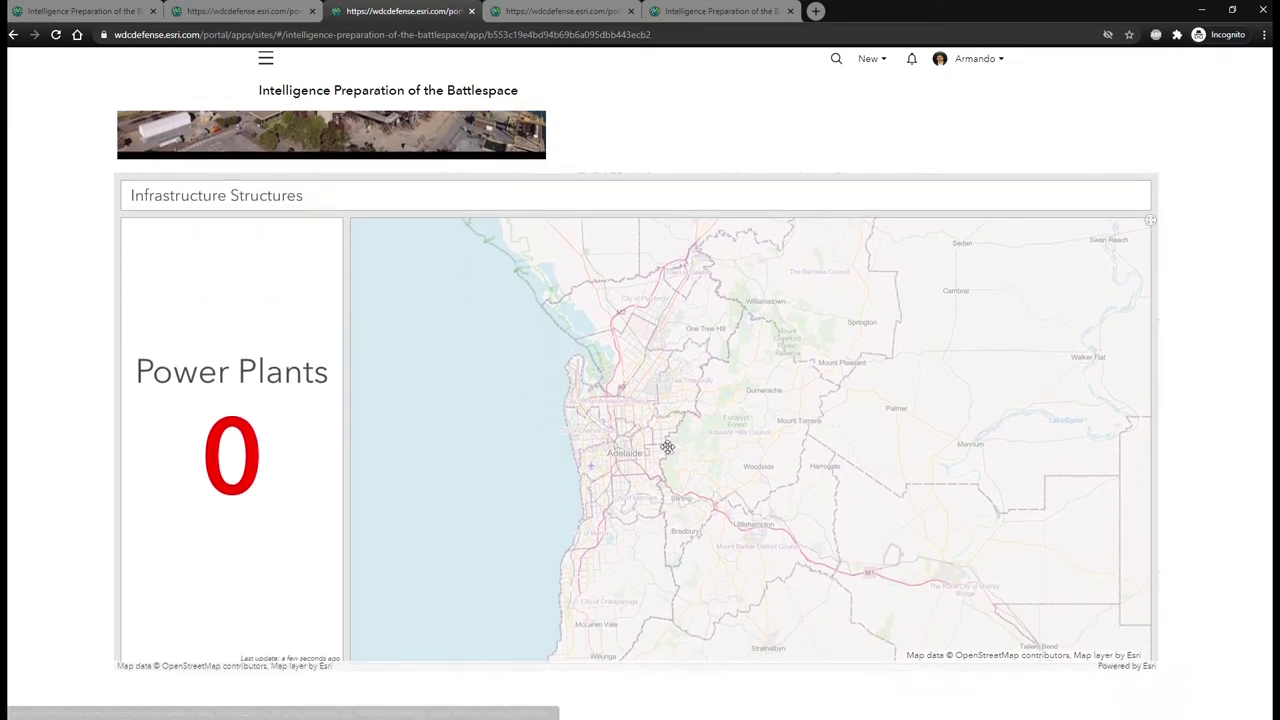
drag(666, 446, 697, 477)
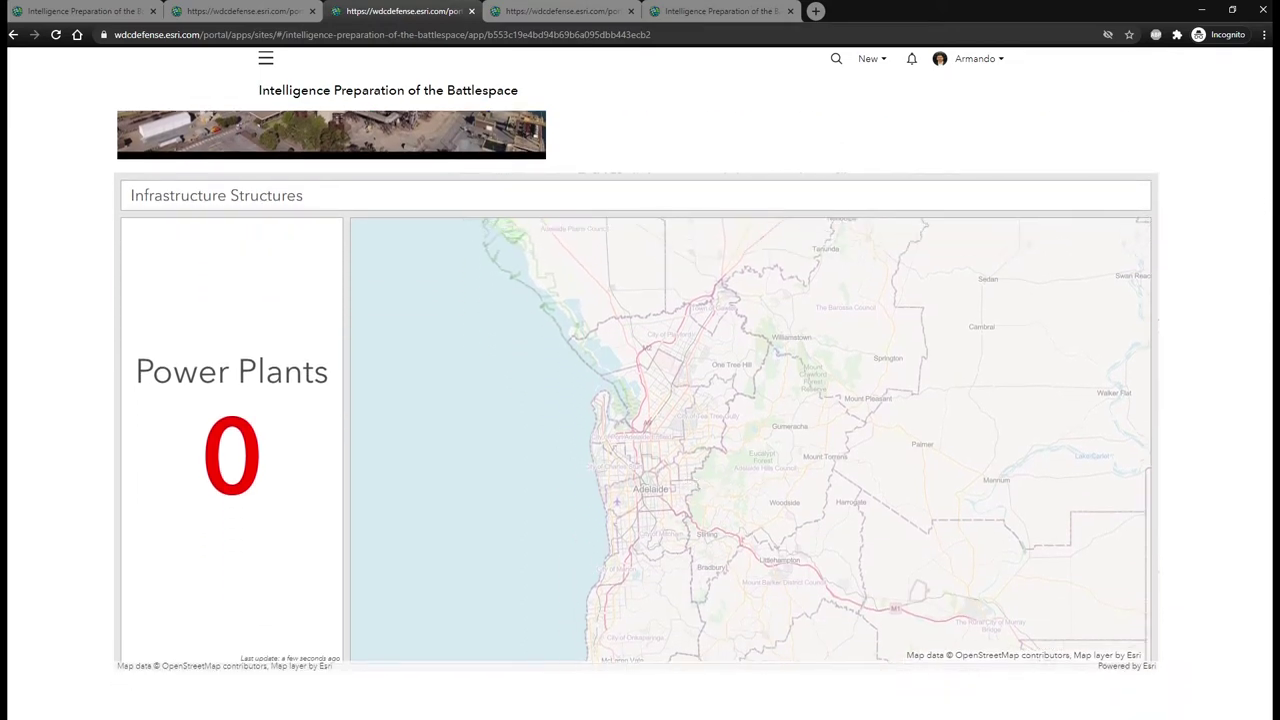
scroll(1120, 283, up, 5)
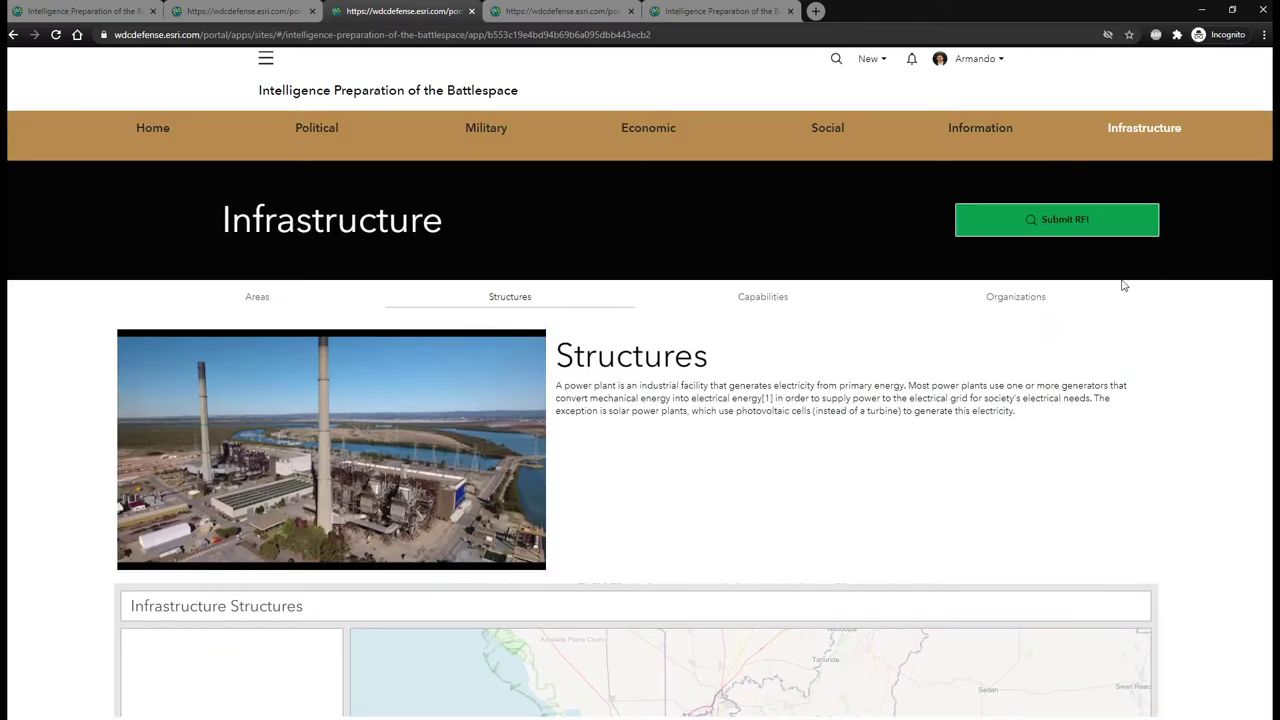
- Open the RFI form with date needed 10/23/2020 and latest time of value 10/27/2020
click(1098, 222)
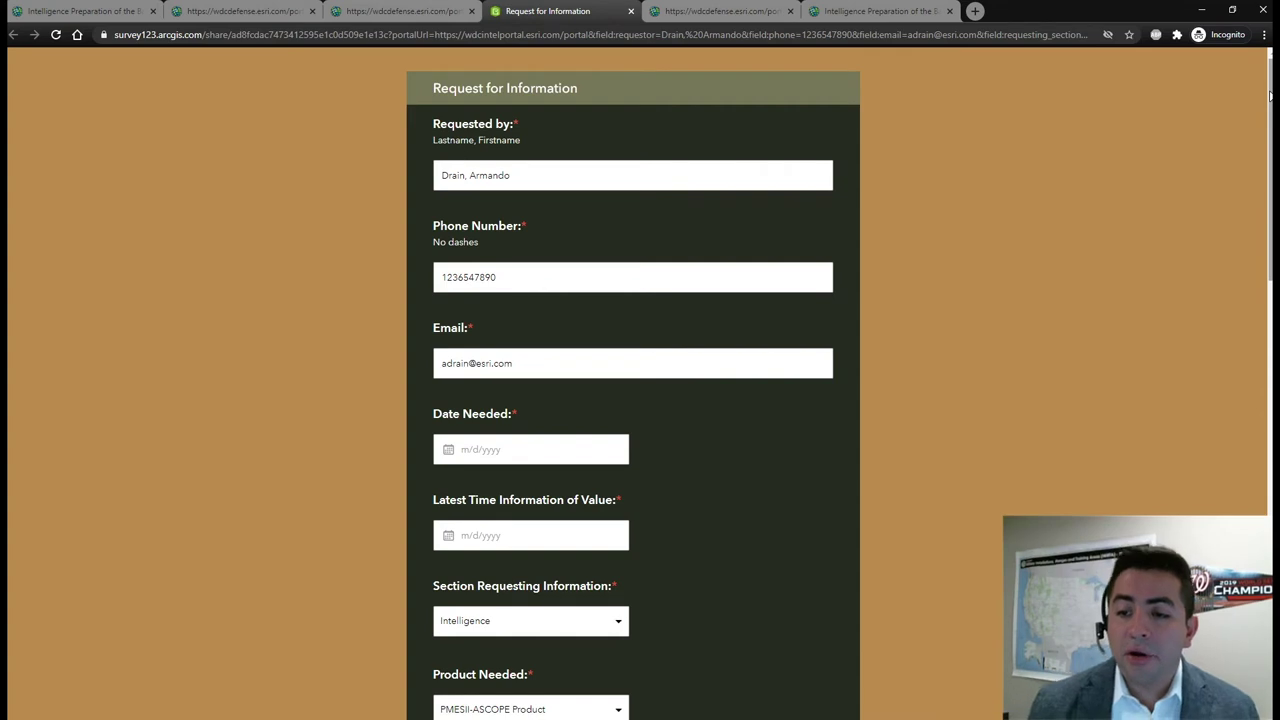
click(531, 440)
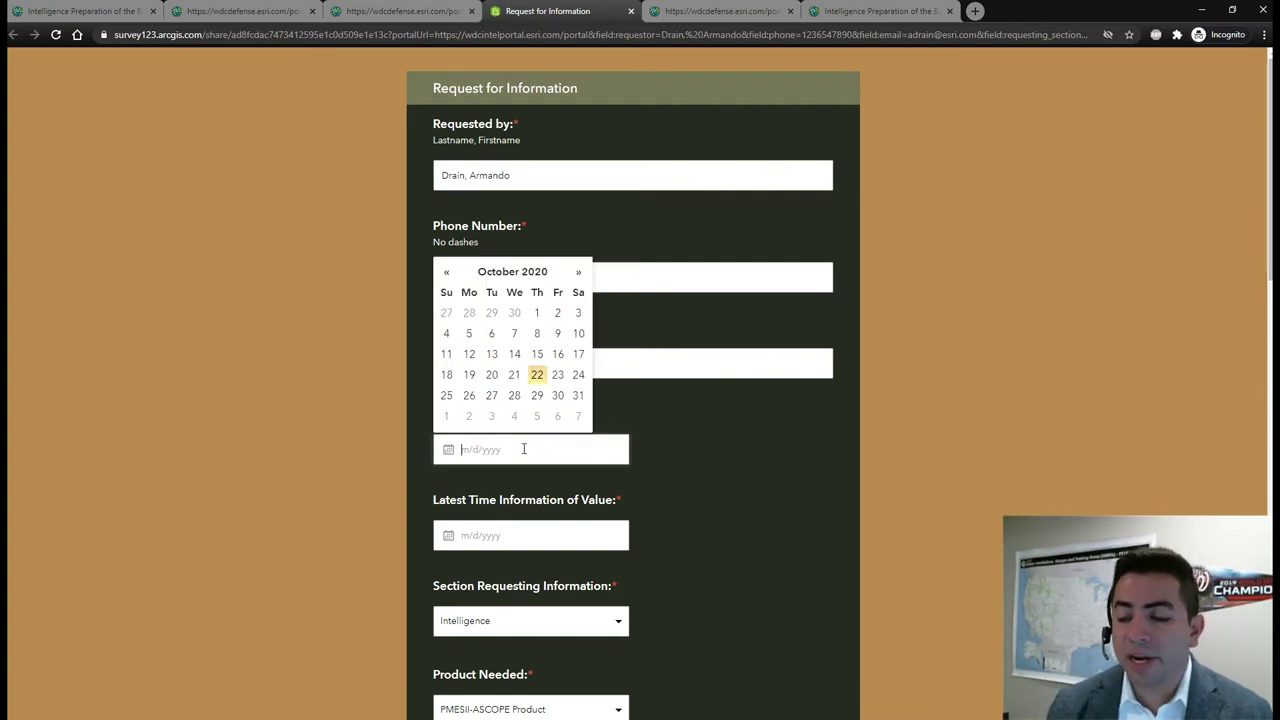
click(559, 373)
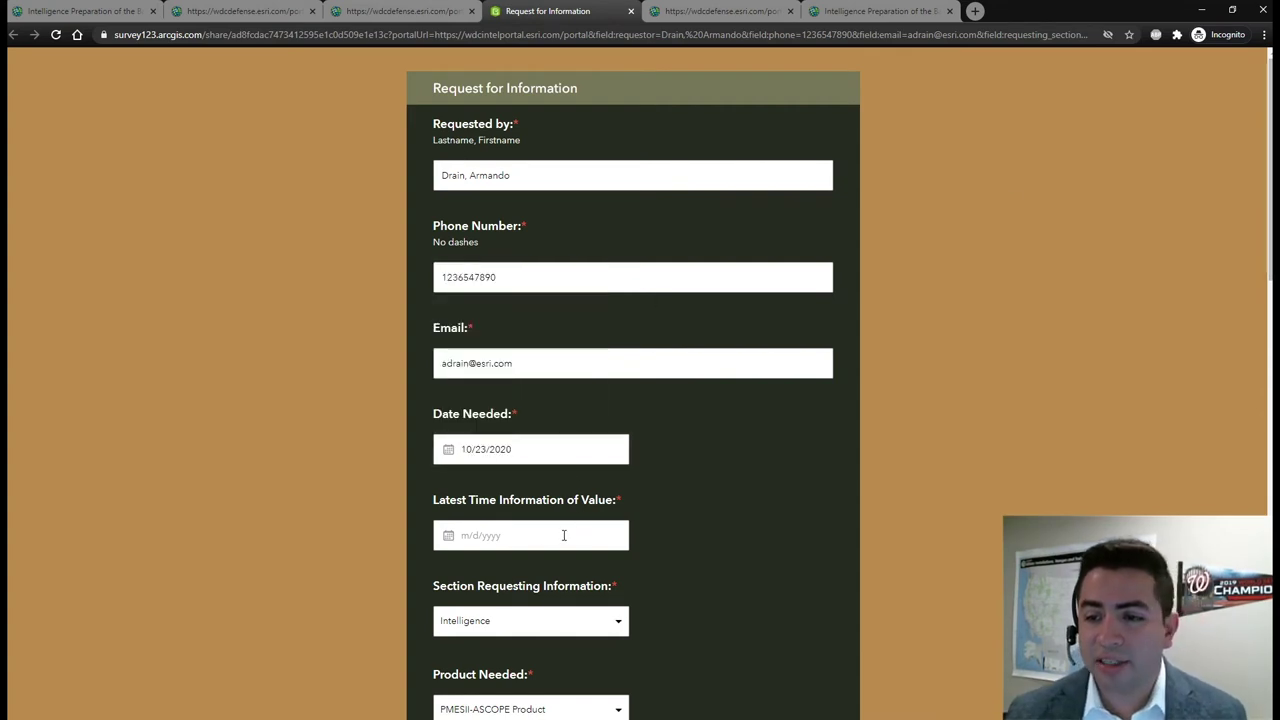
click(503, 537)
click(491, 480)
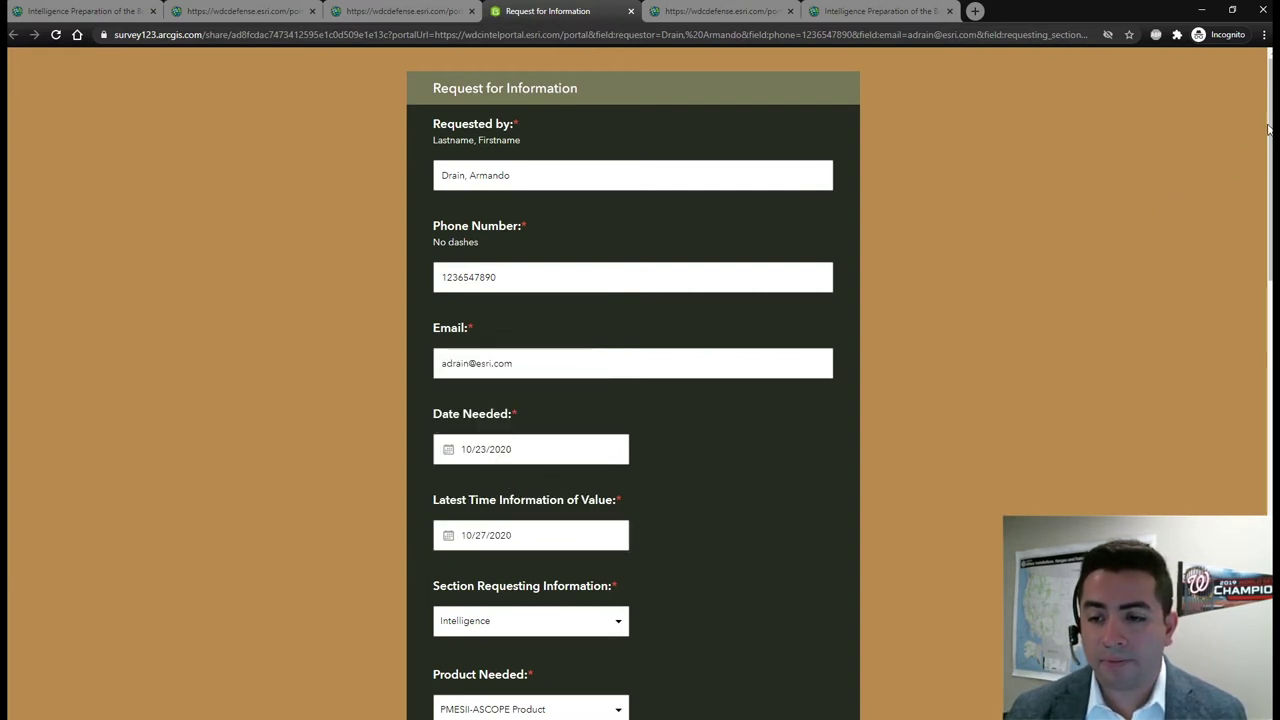
drag(1266, 135, 1160, 427)
- Enter EEI 'Activity Levels of powerplants', pin the location at Adelaide, and submit the RFI
click(630, 582)
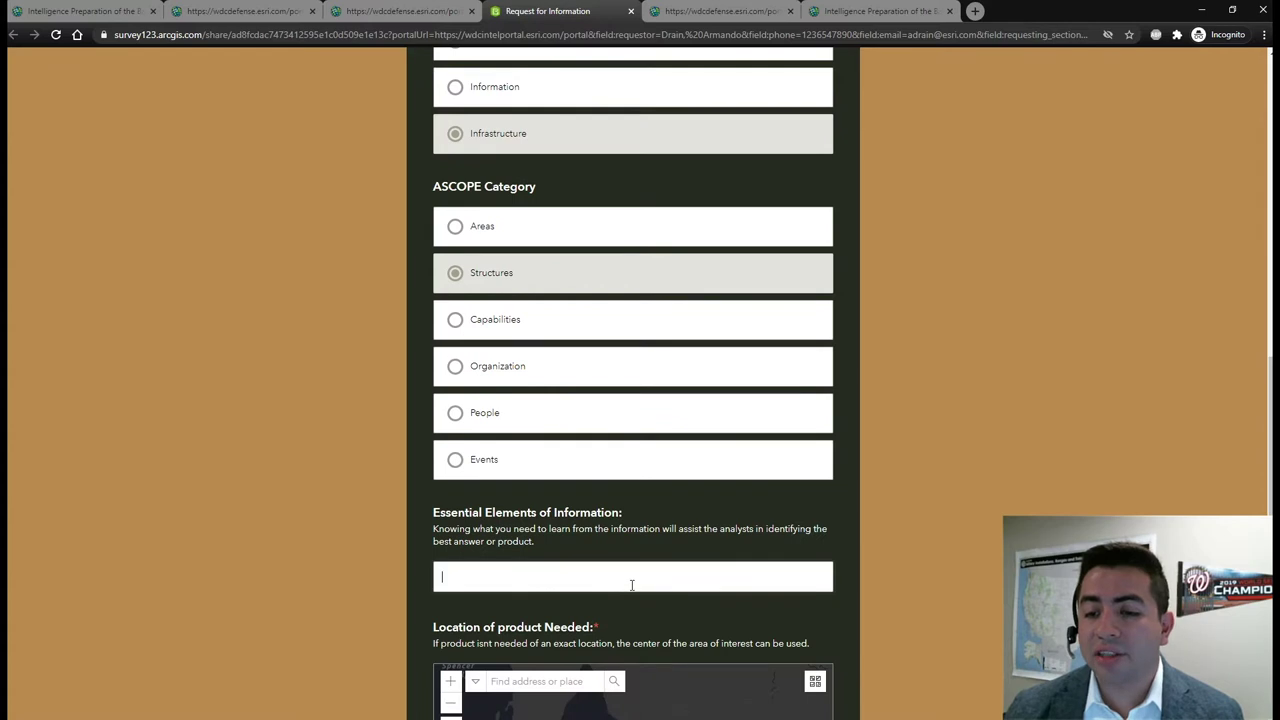
text(A)
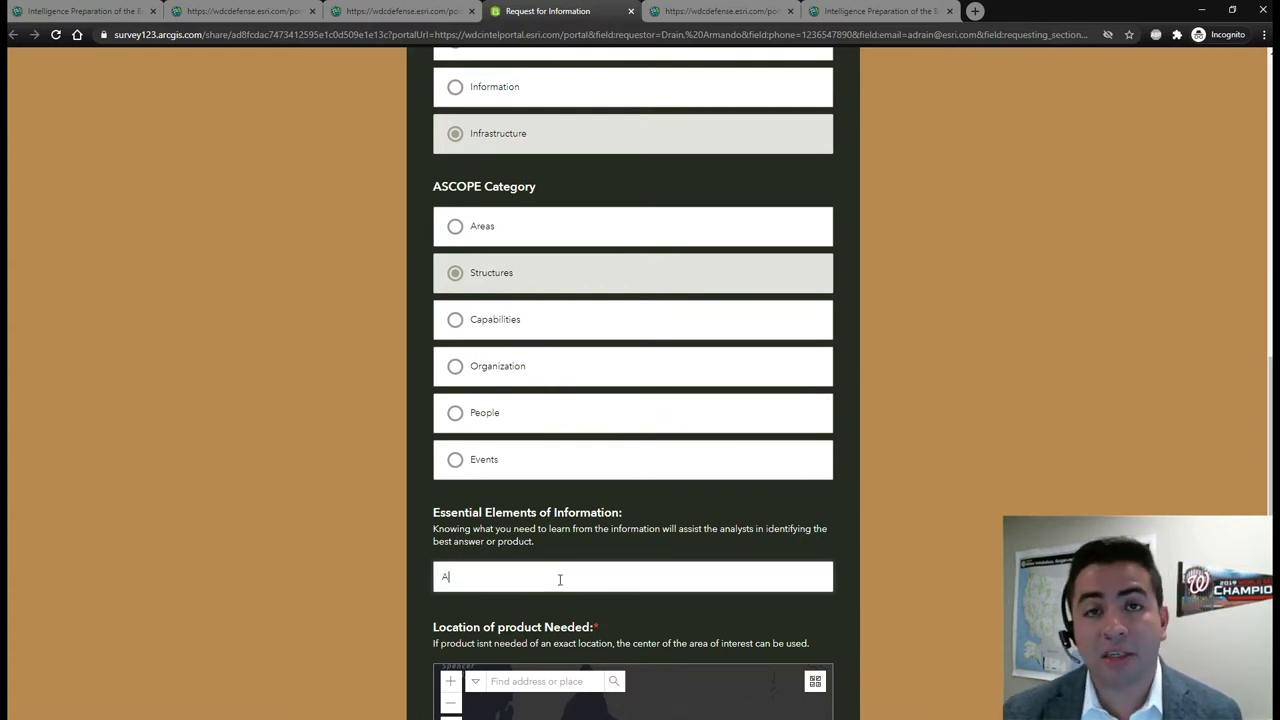
text(ctivity Lev)
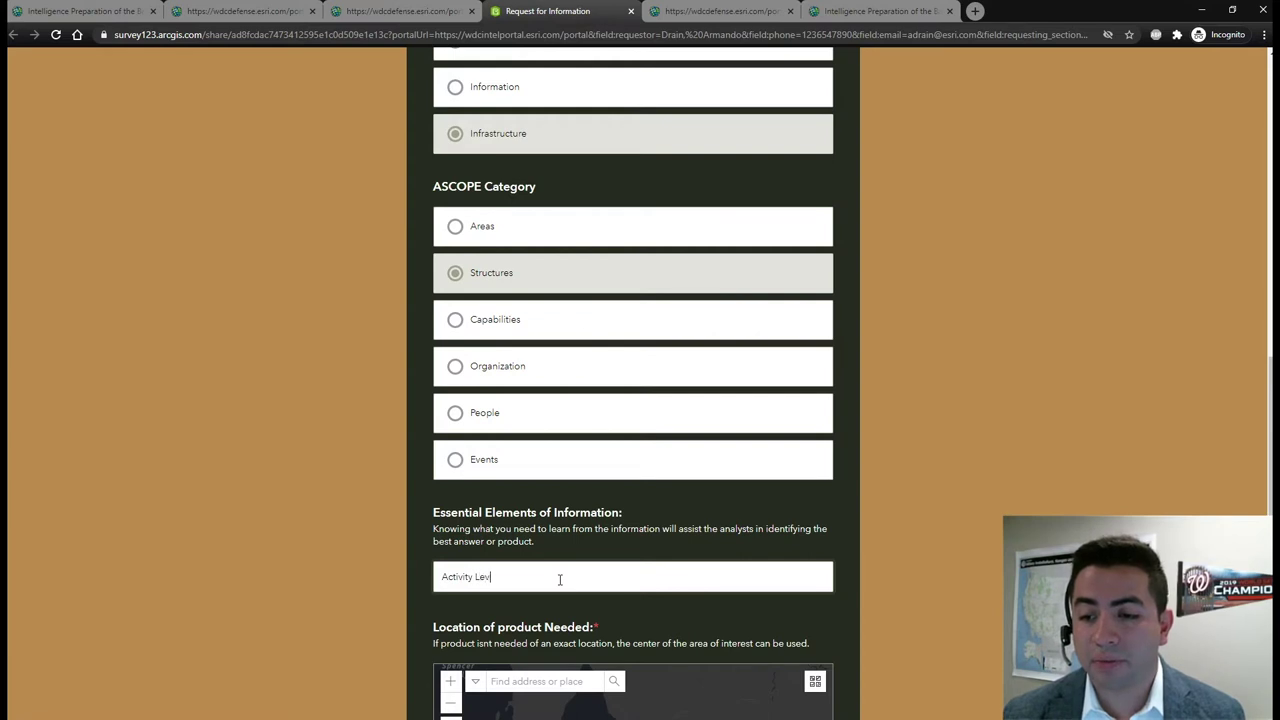
text(els of power)
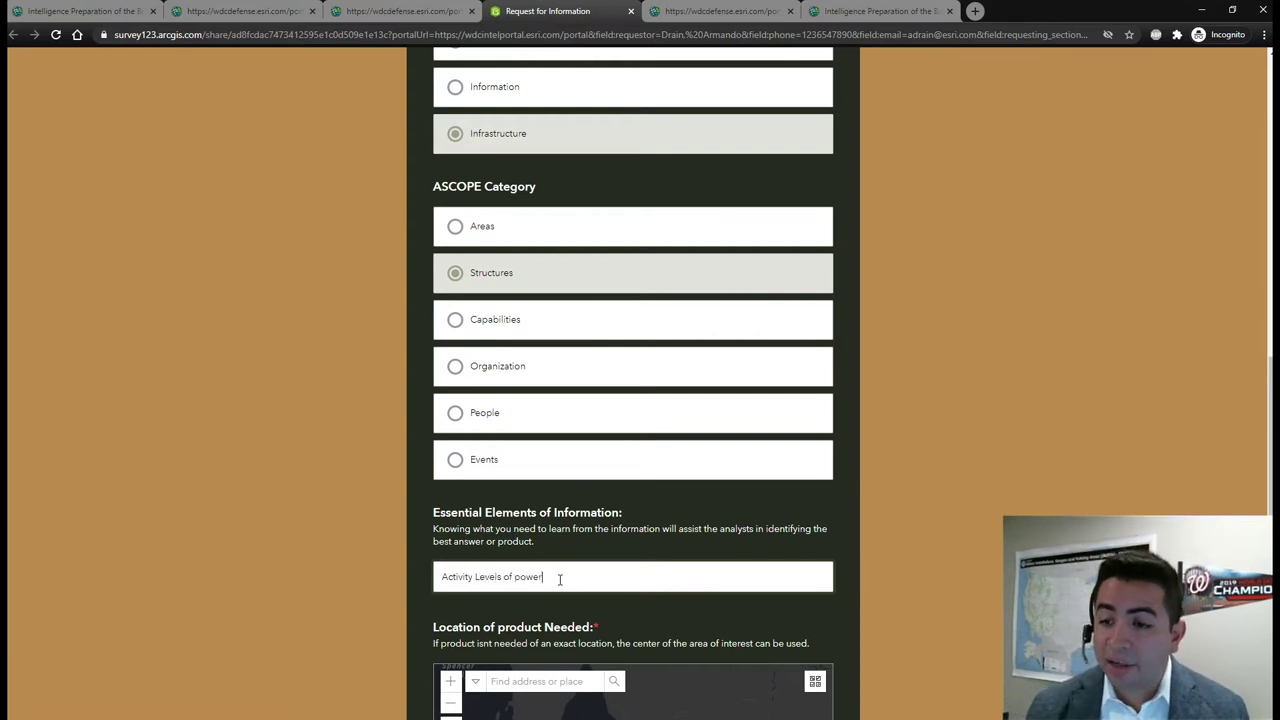
text(plants)
click(872, 381)
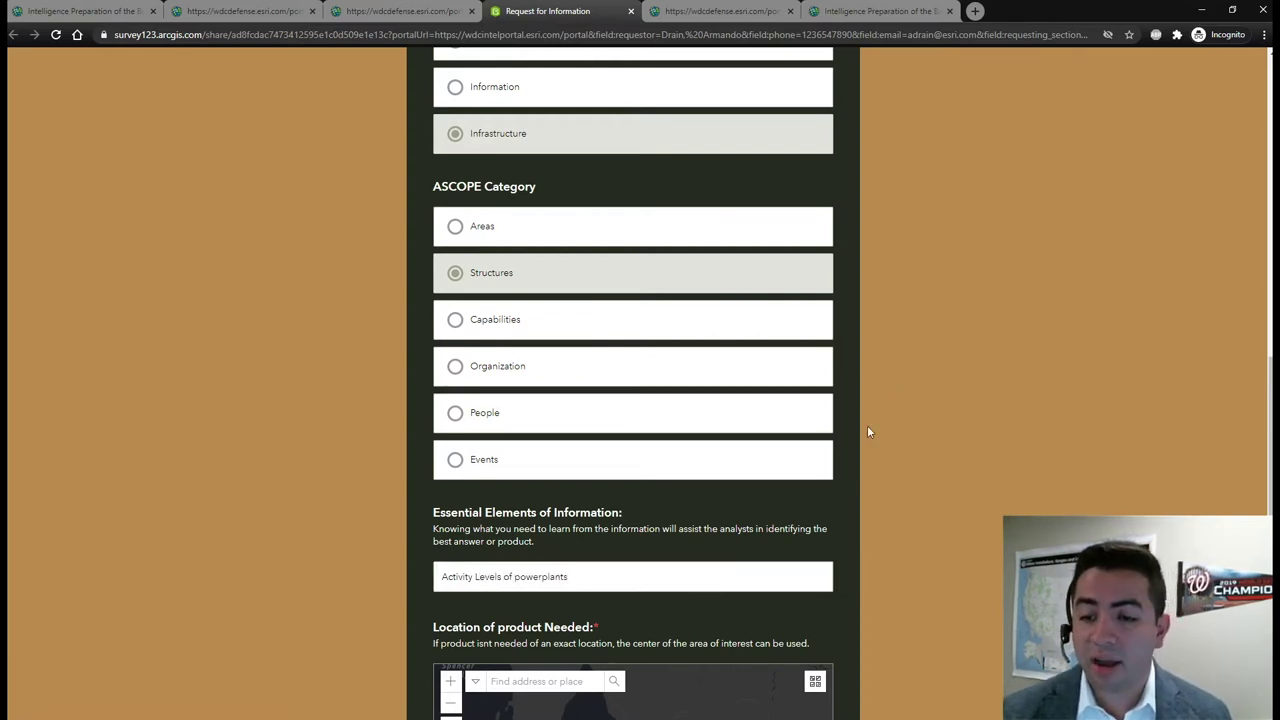
scroll(671, 598, down, 2)
click(658, 597)
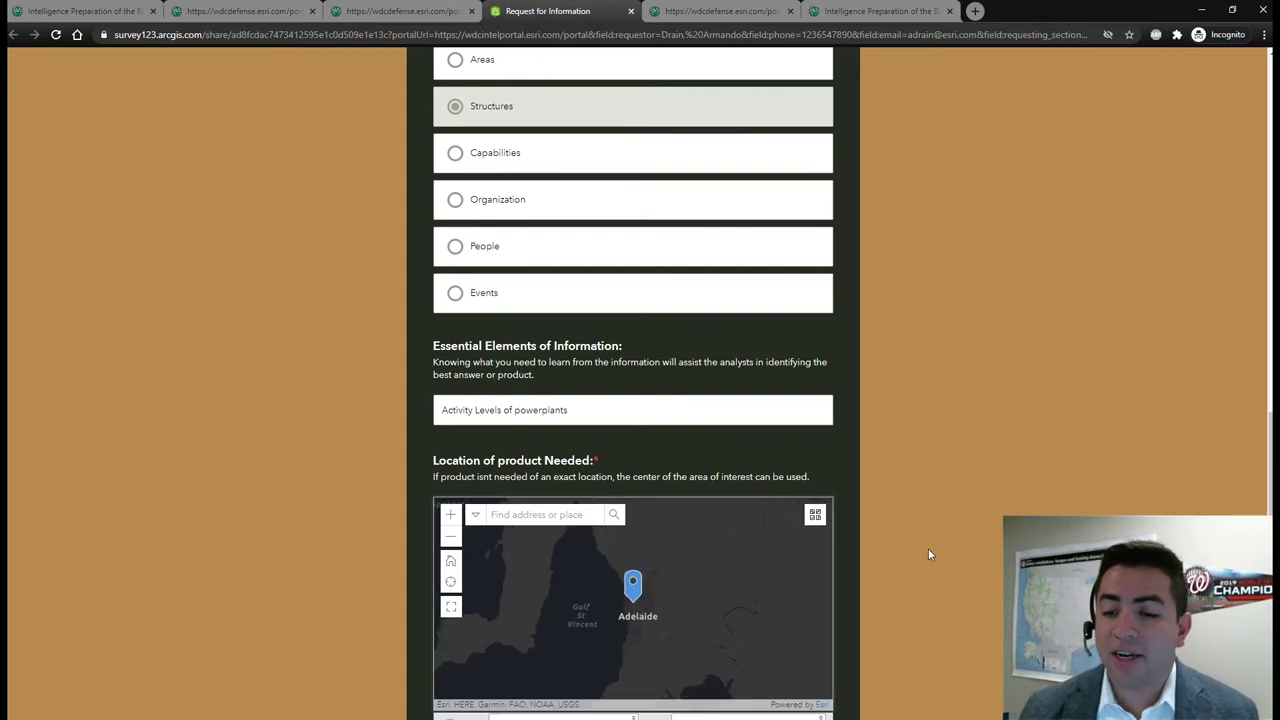
scroll(898, 575, down, 3)
click(647, 649)
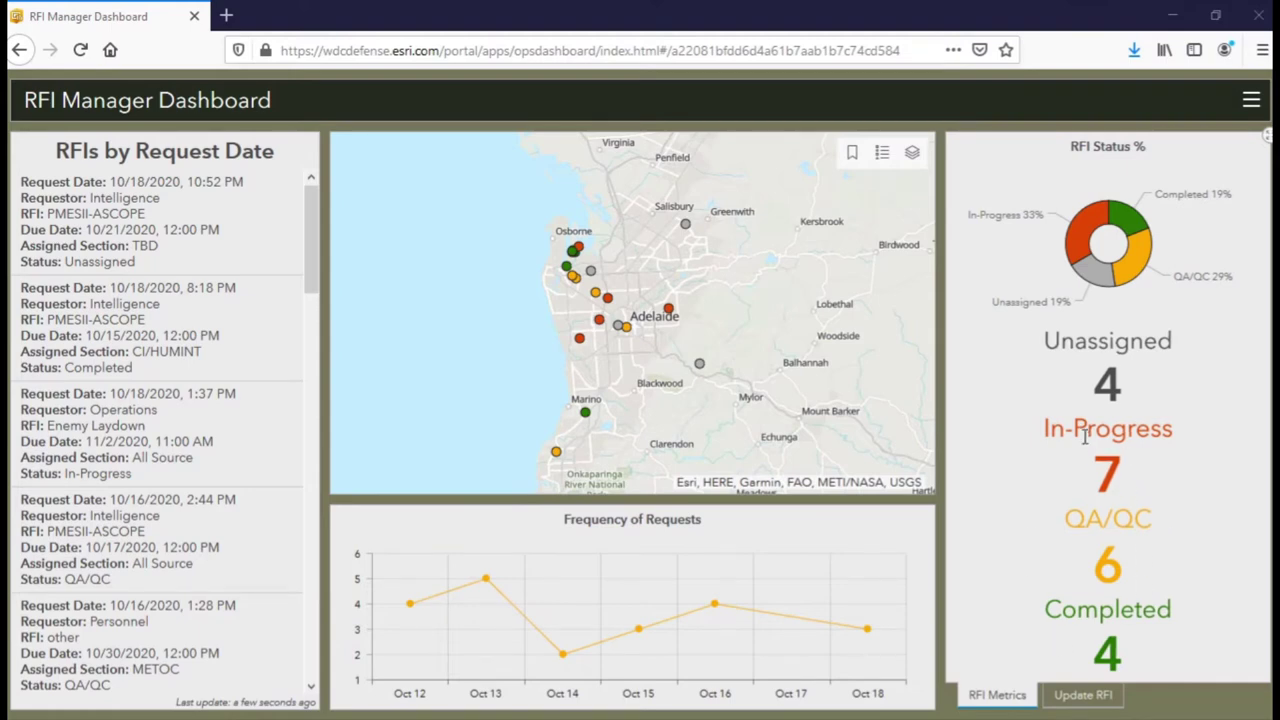
- Filter requests by QA/QC then In-Progress, clear the filter, and select the newest RFI
click(1133, 258)
click(1088, 230)
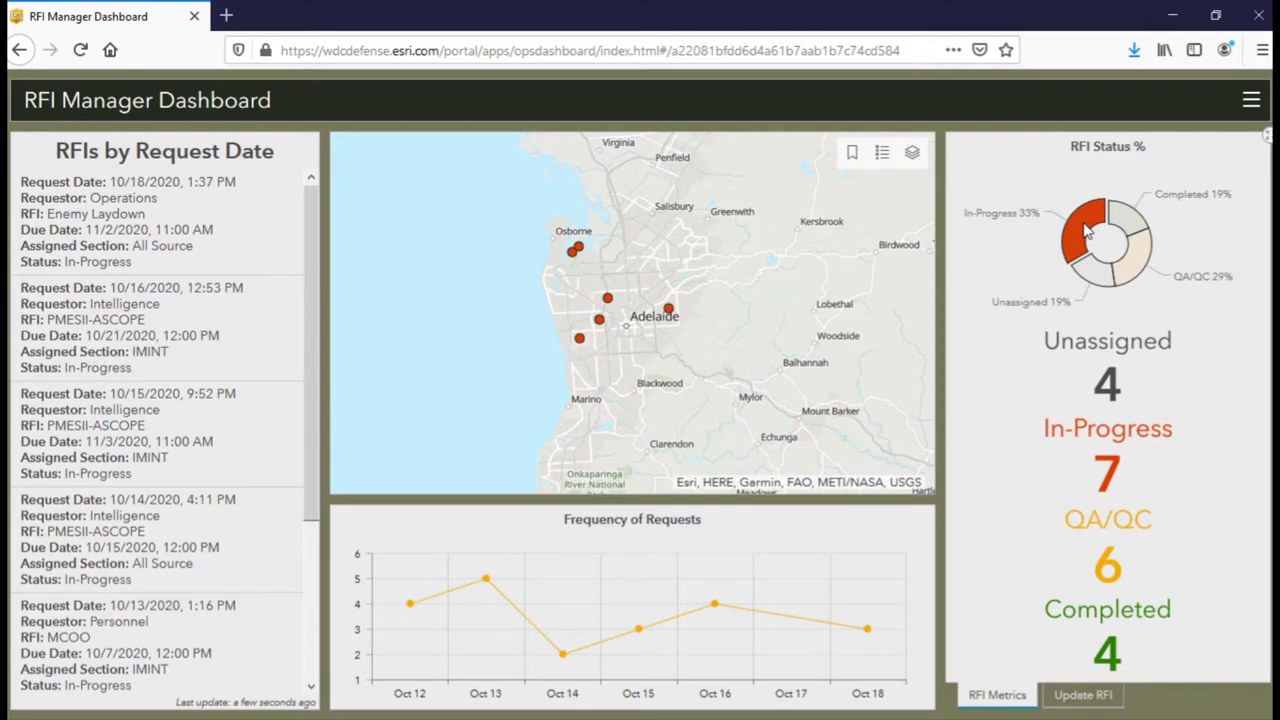
click(1088, 230)
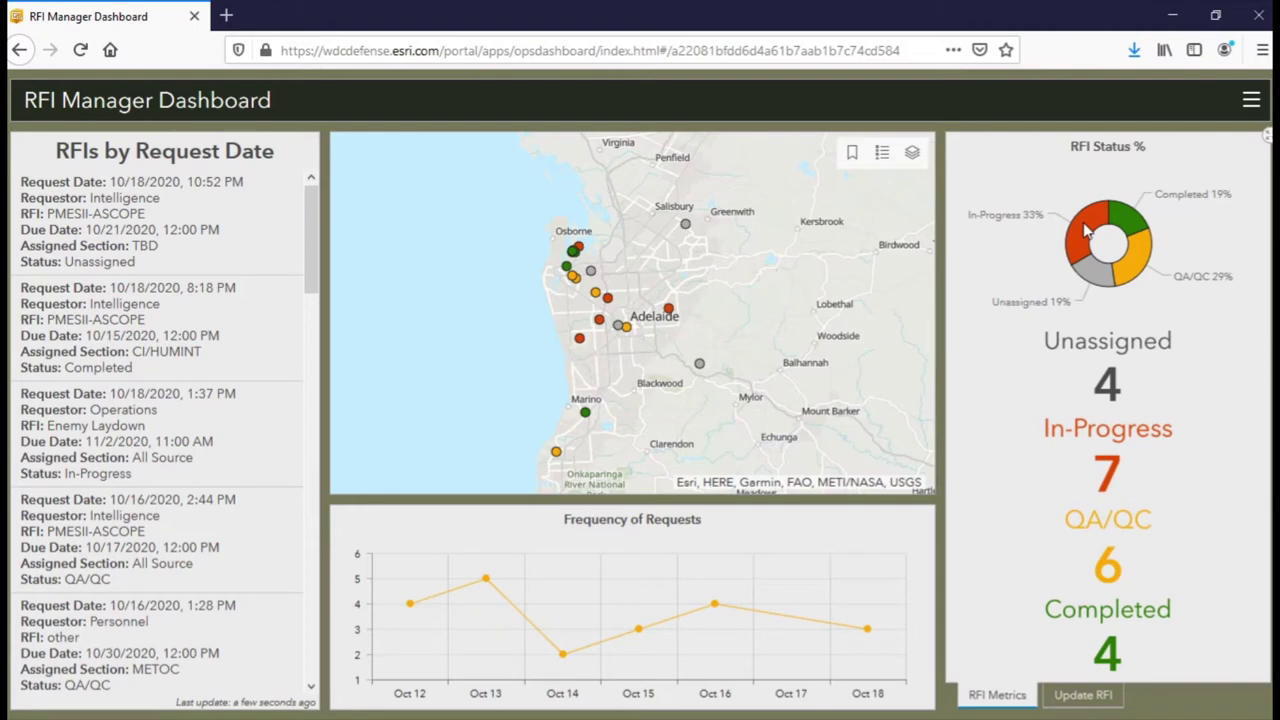
click(210, 233)
- In the Update RFI form, set Section Assigned to IMINT and status to In-Progress, then submit
click(1080, 695)
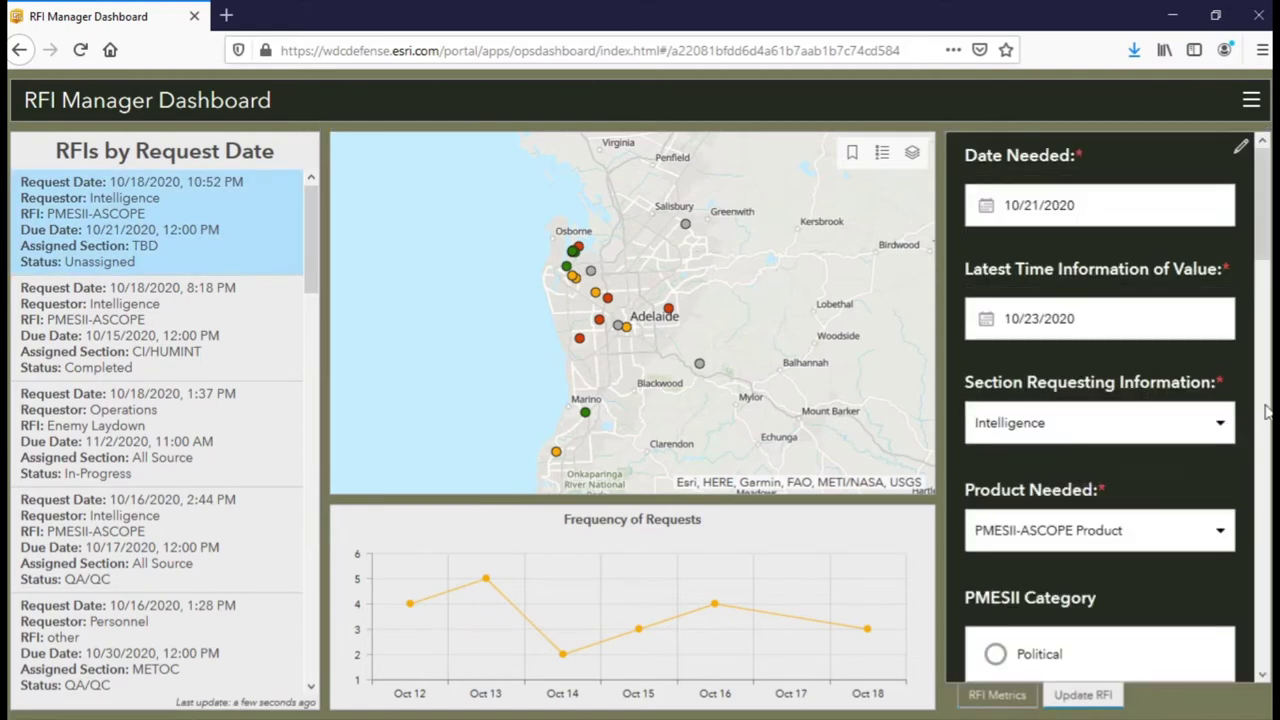
scroll(1169, 434, down, 10)
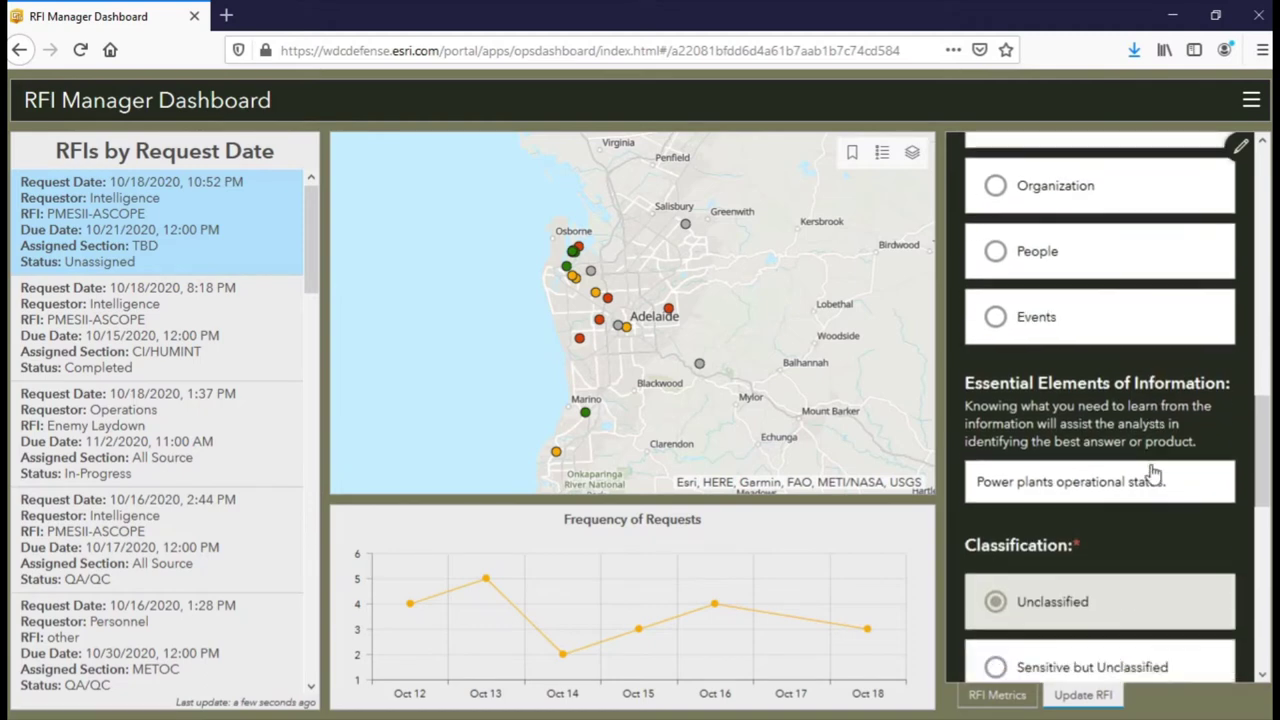
scroll(1152, 480, down, 5)
click(1058, 355)
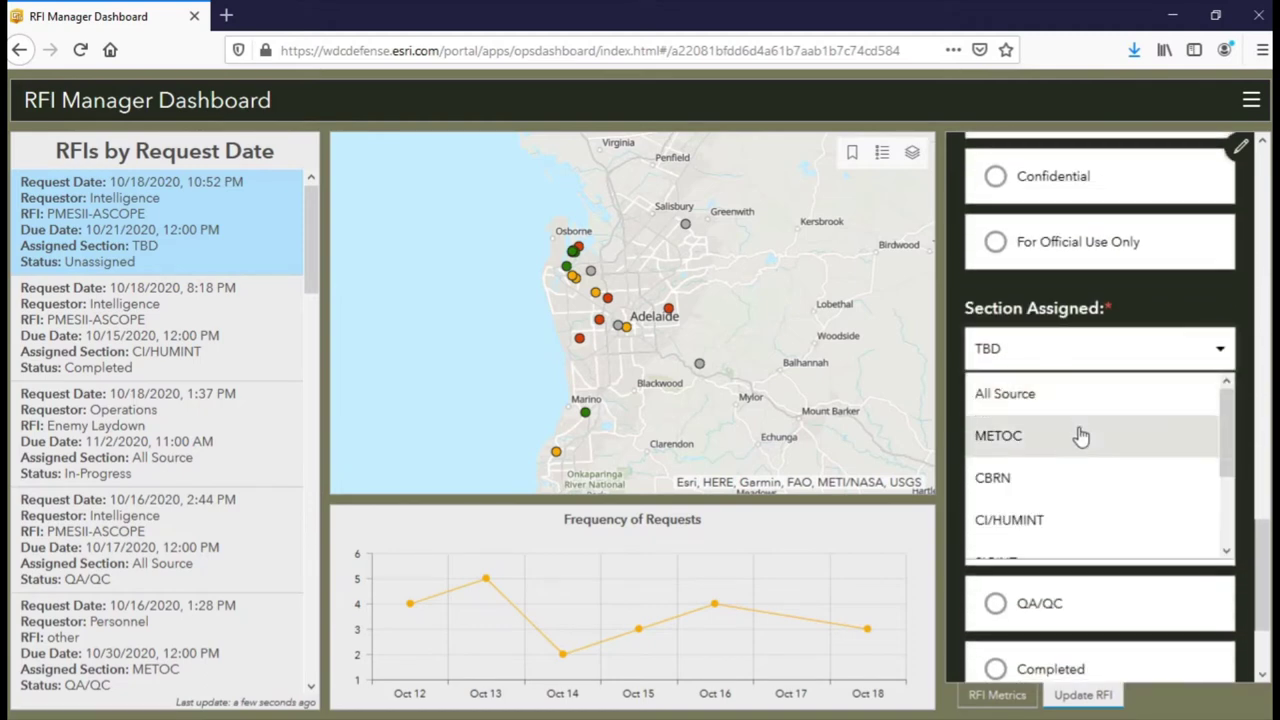
scroll(1080, 437, down, 4)
click(1029, 465)
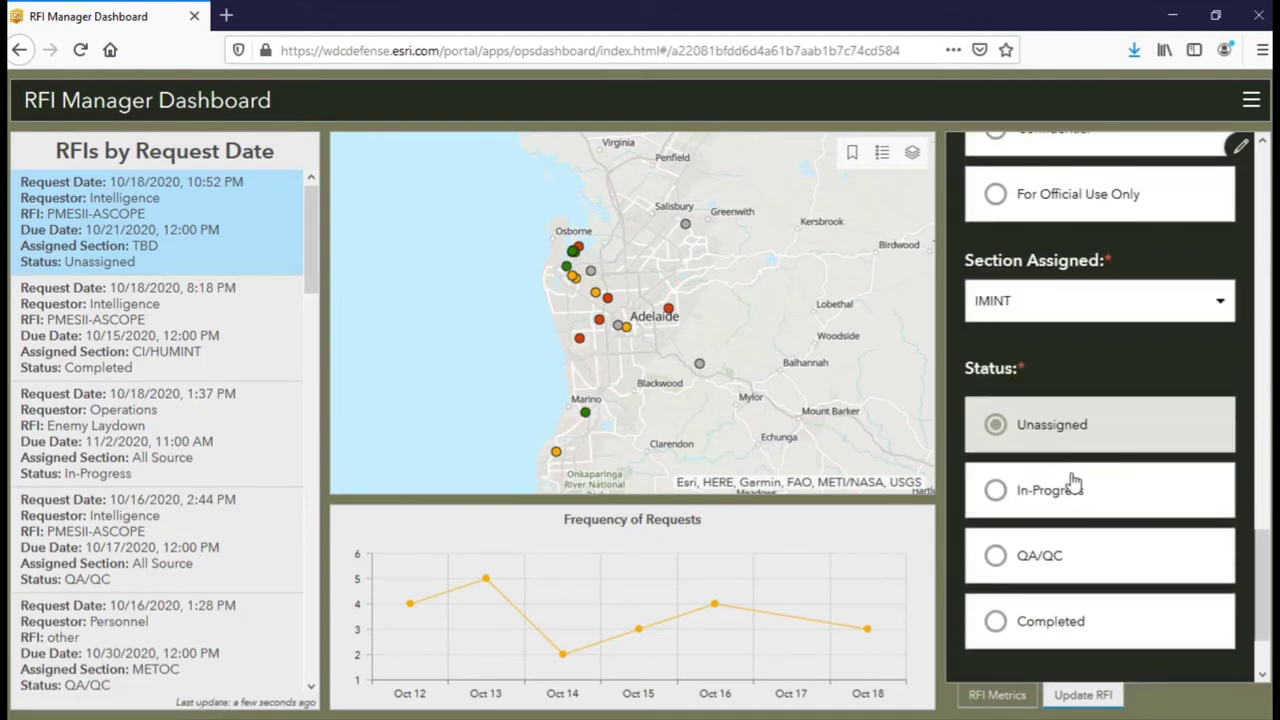
click(1073, 485)
scroll(1100, 535, down, 2)
click(1114, 591)
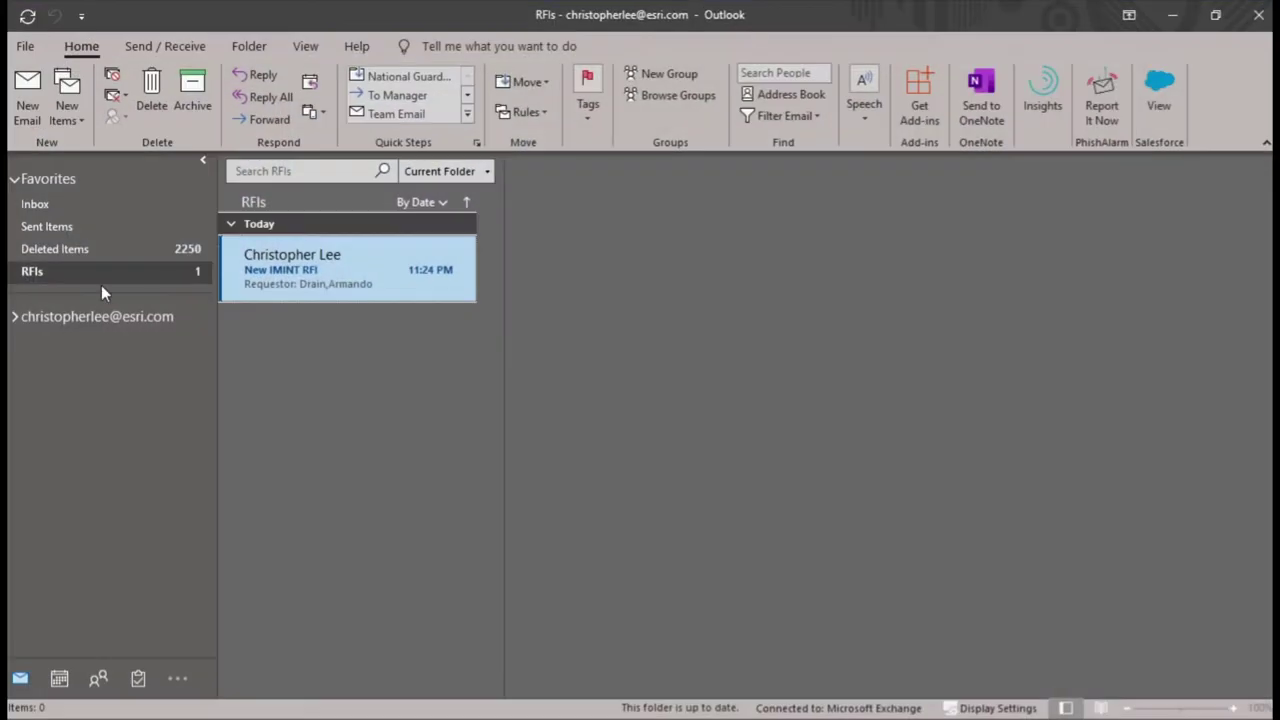
- Open the New IMINT RFI message in the RFIs folder and follow its ArcGIS Excalibur link
click(320, 340)
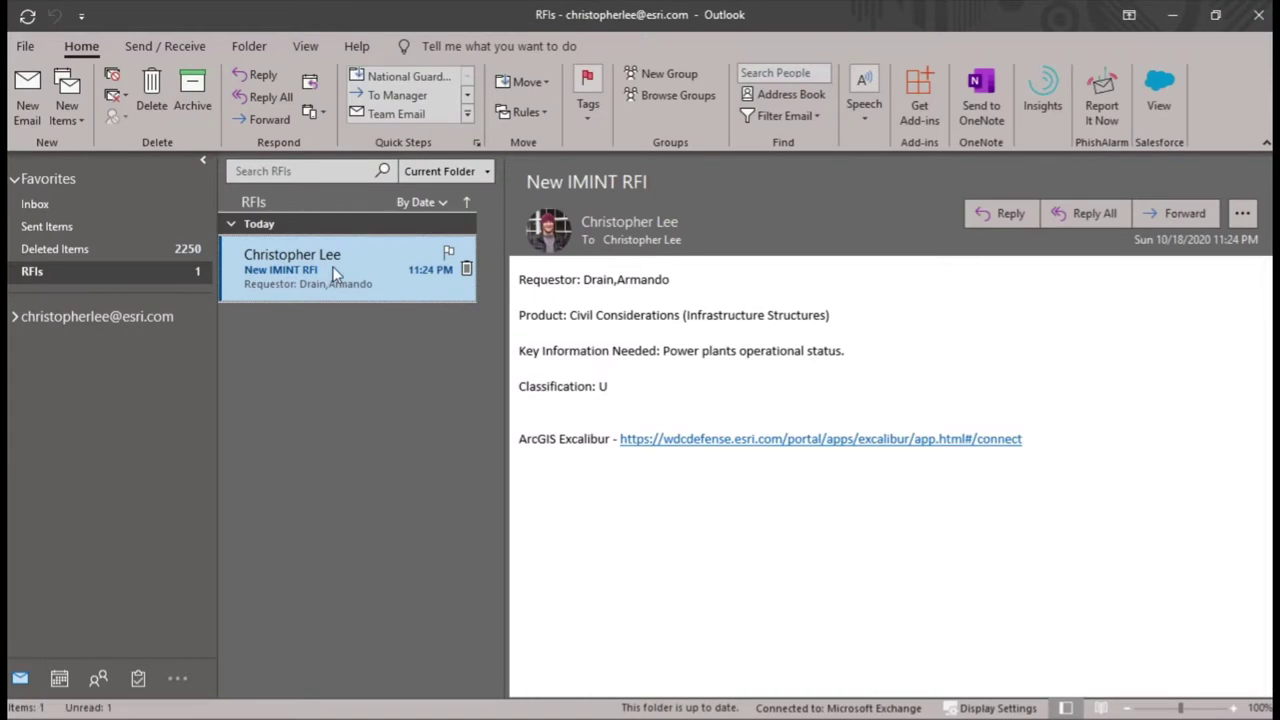
double_click(320, 340)
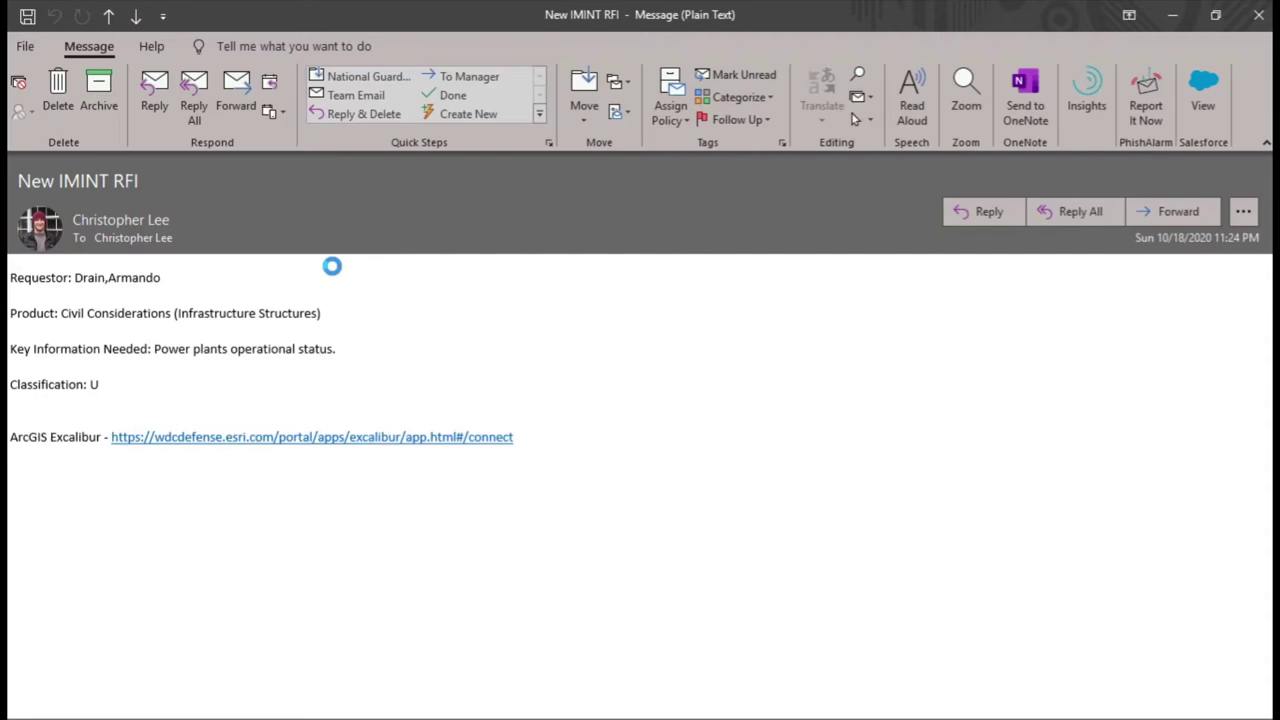
click(257, 440)
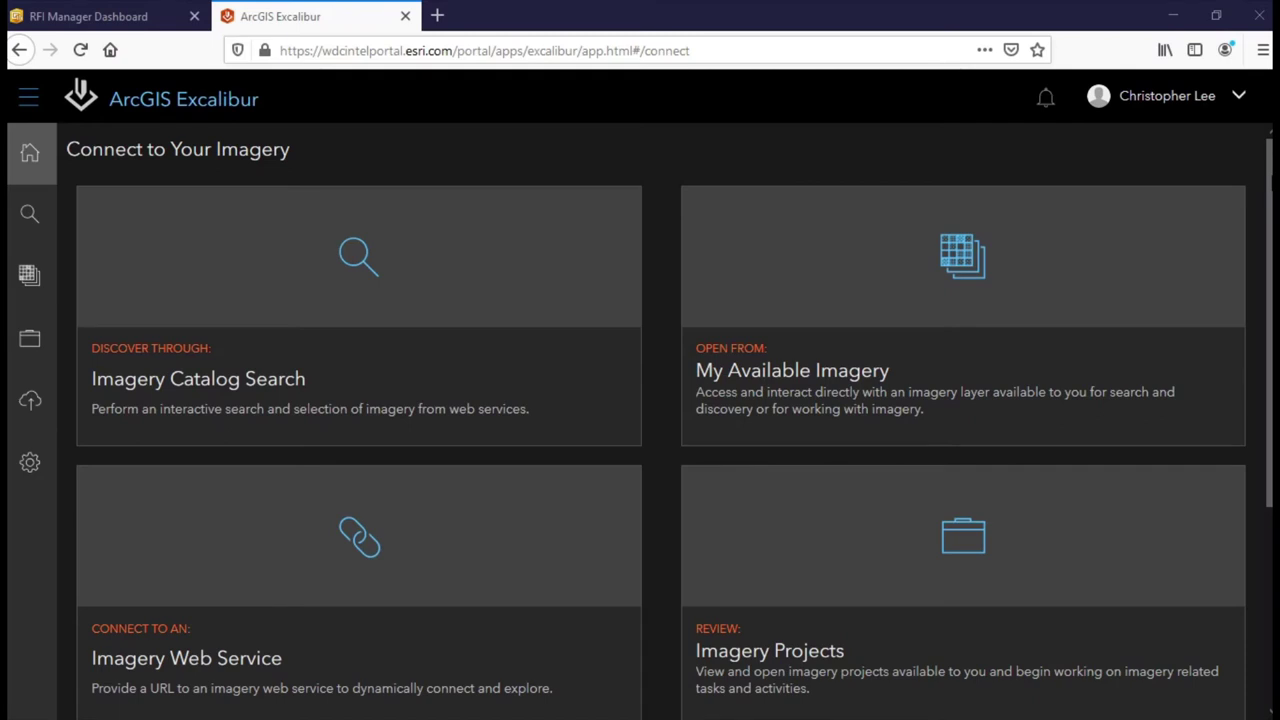
- Go to Imagery Projects and open the Power Plant Observation project
scroll(1268, 400, down, 5)
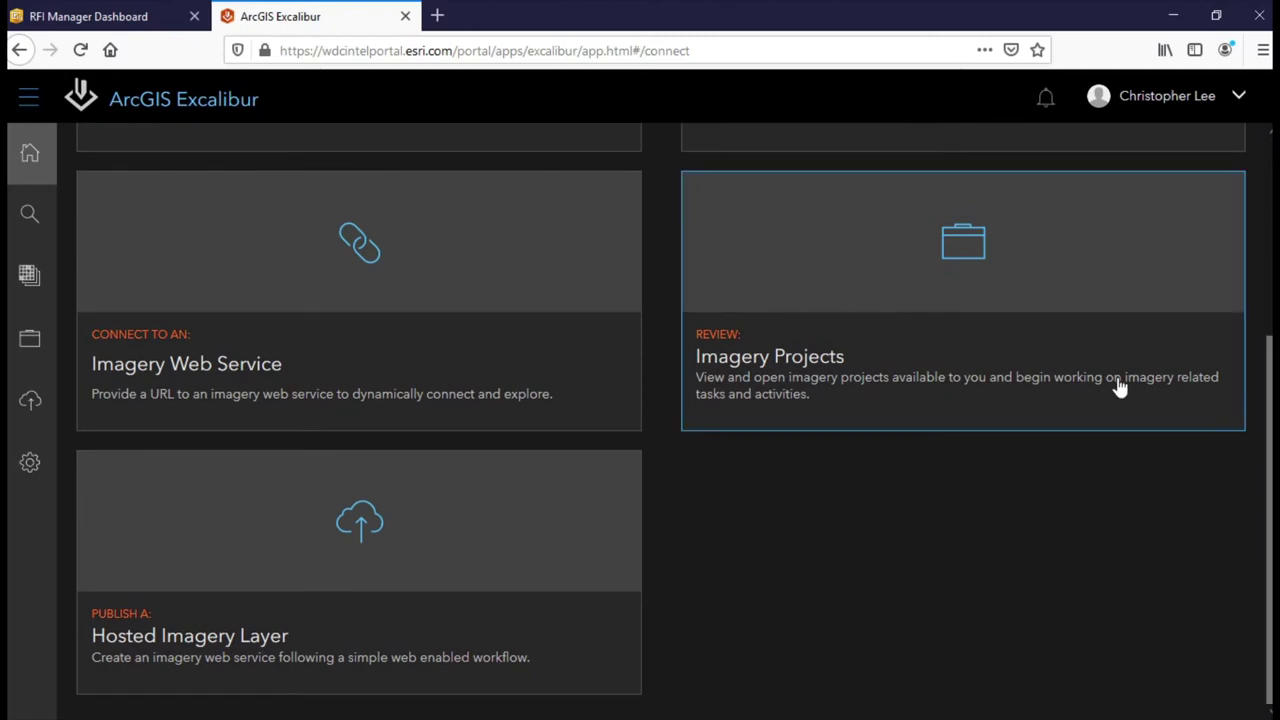
click(1021, 363)
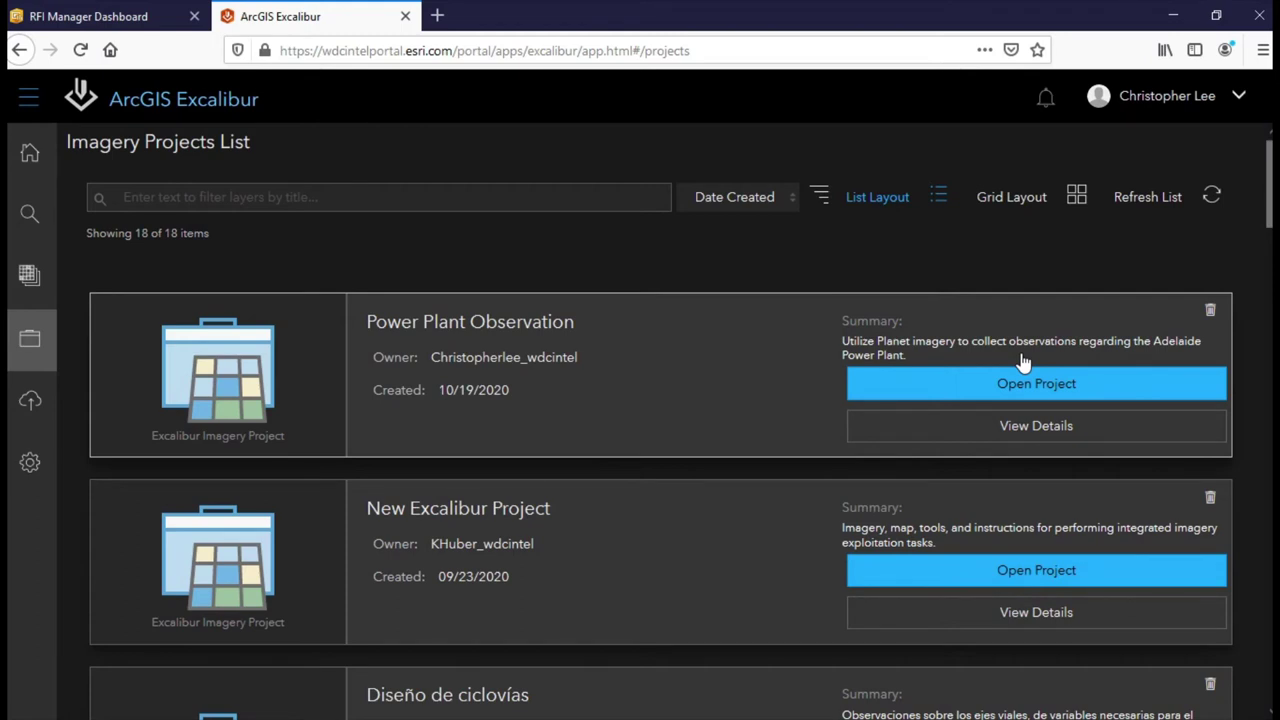
click(1014, 383)
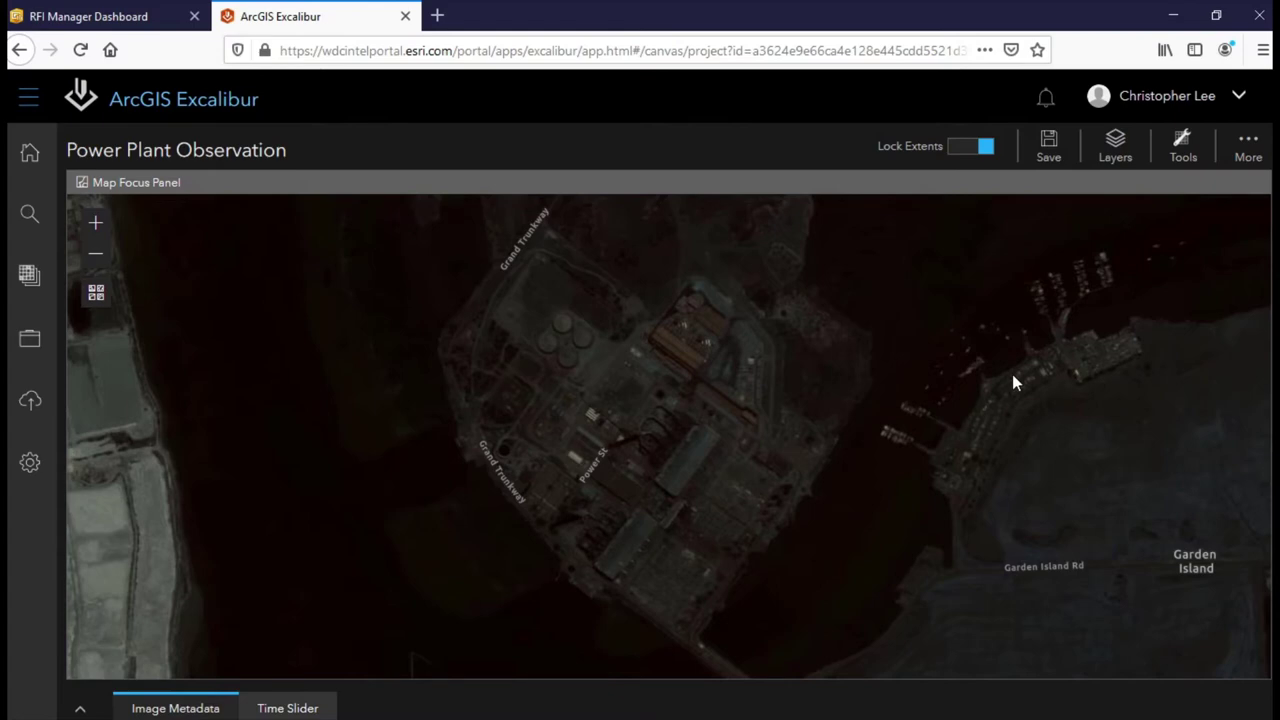
- Brighten the power plant imagery with the DRA and Gamma quick enhancements, then expand the image metadata list
click(1183, 145)
click(1148, 215)
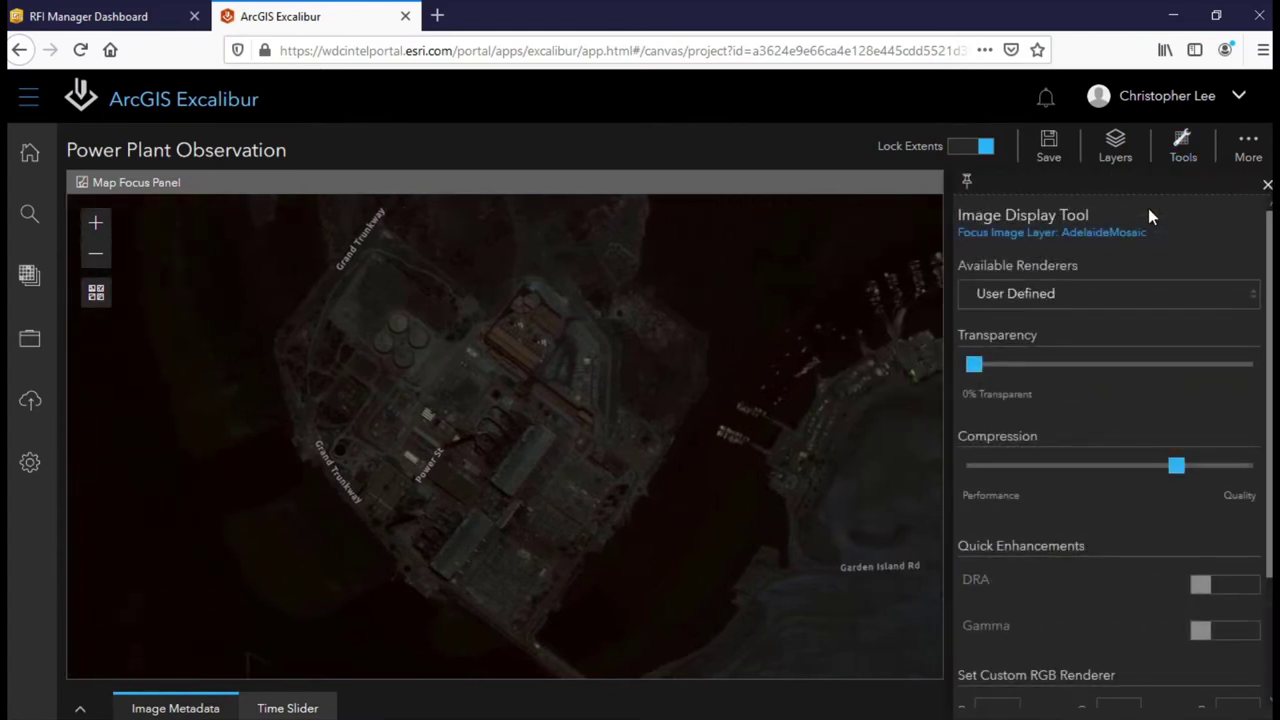
scroll(1126, 330, down, 3)
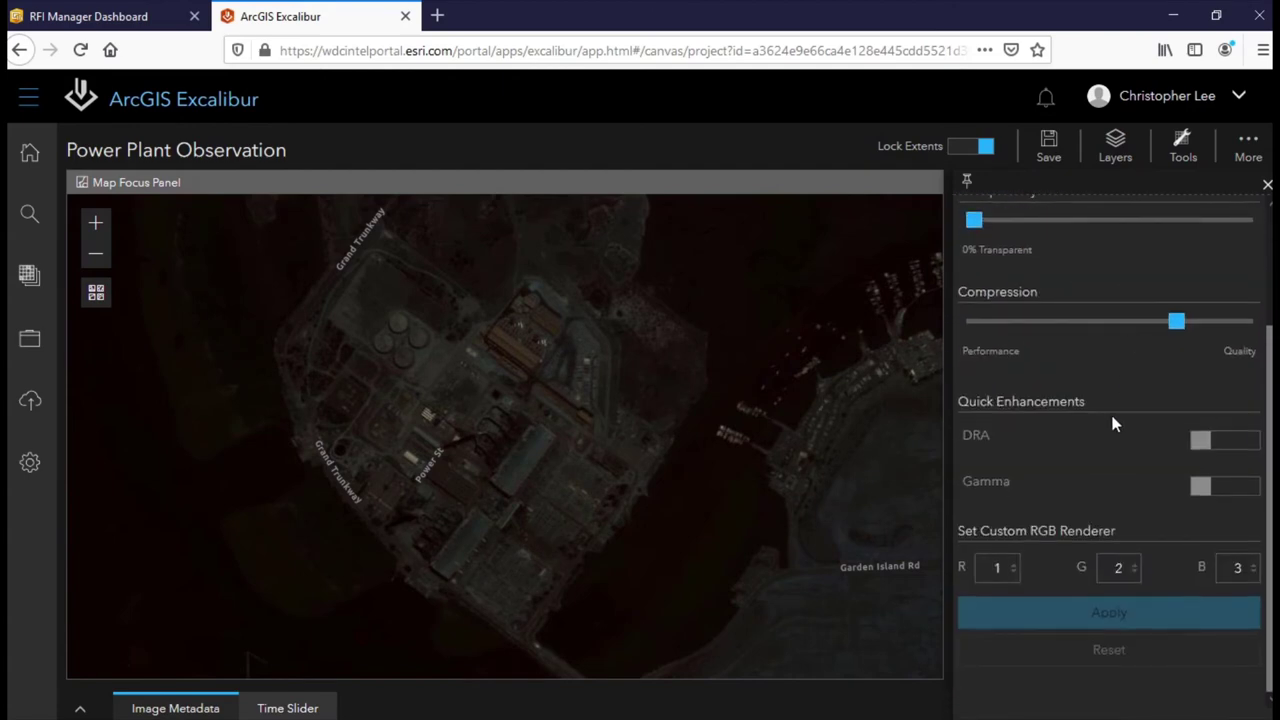
click(1197, 442)
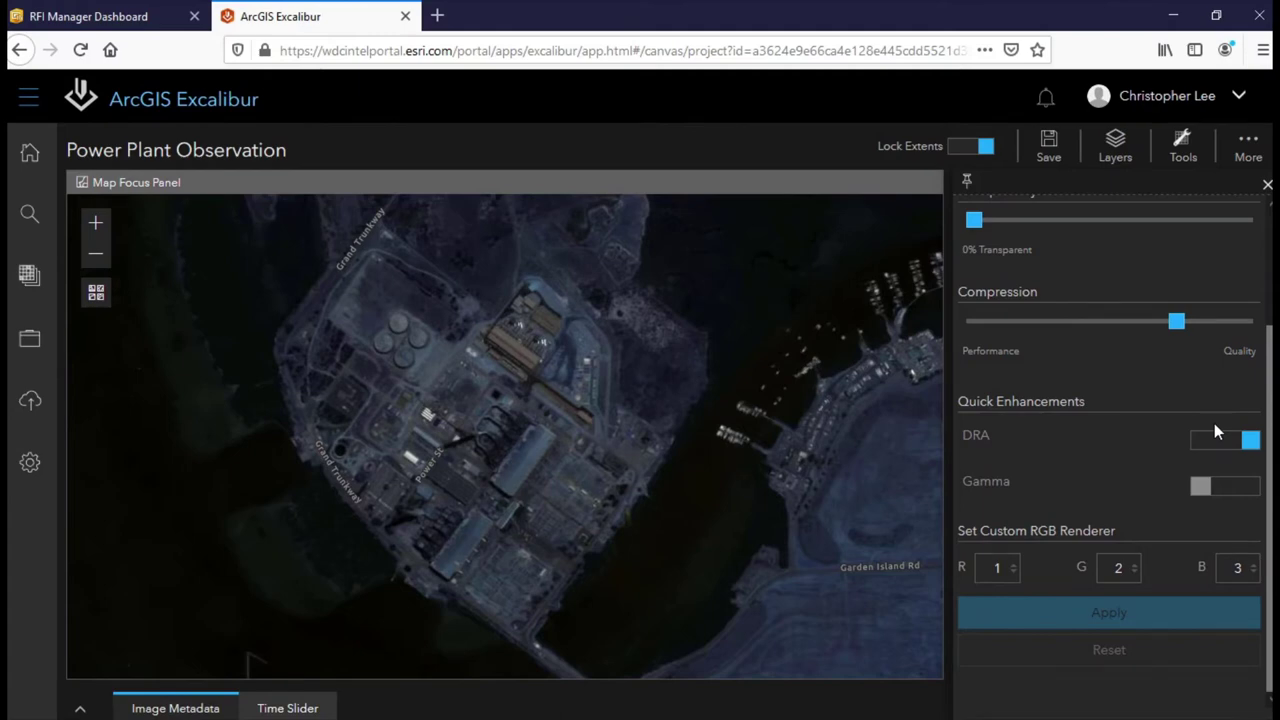
click(1200, 485)
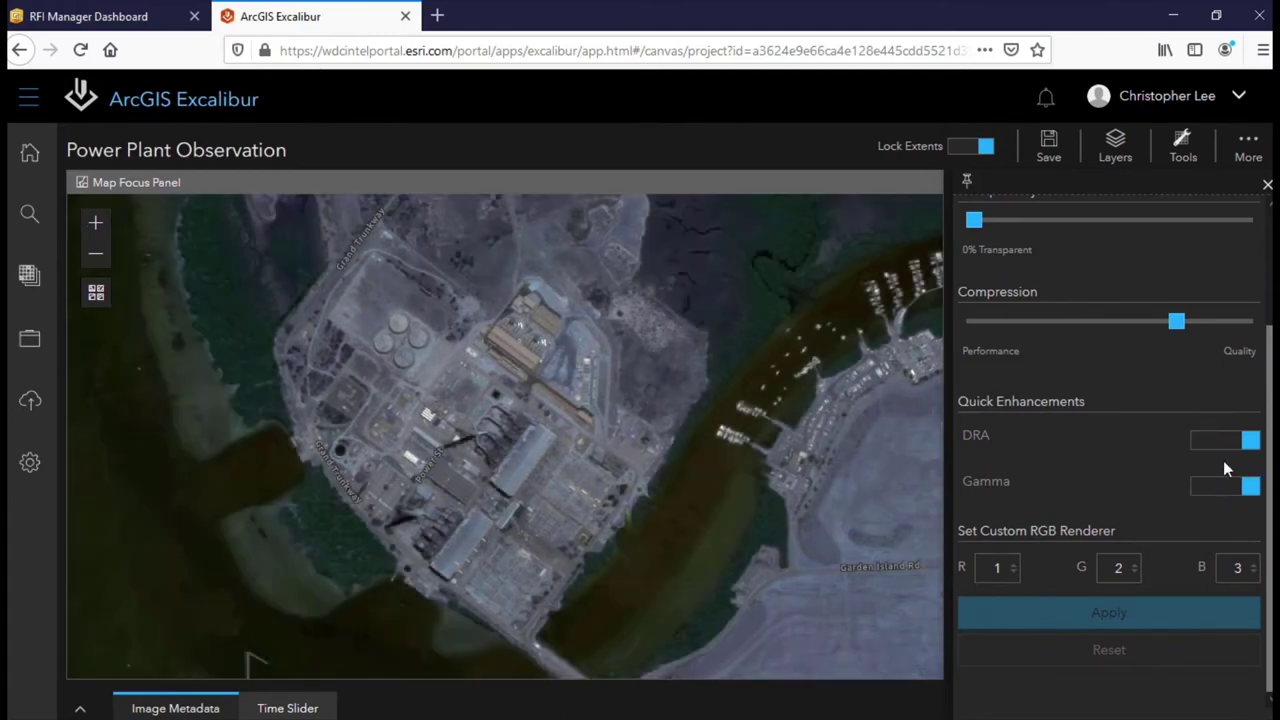
click(1267, 185)
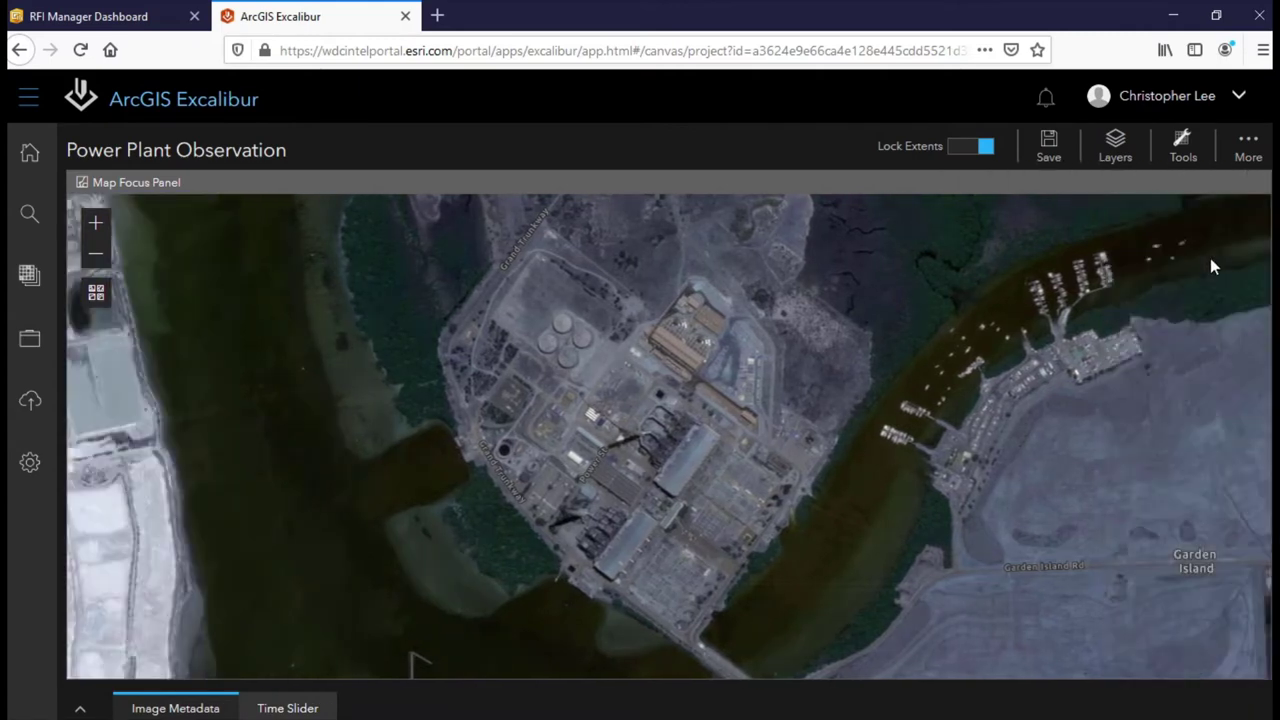
click(80, 708)
- Set up a flicker with the 2019 image as primary, the 2020 image as secondary, and a 1.5 s rate
click(110, 632)
click(110, 598)
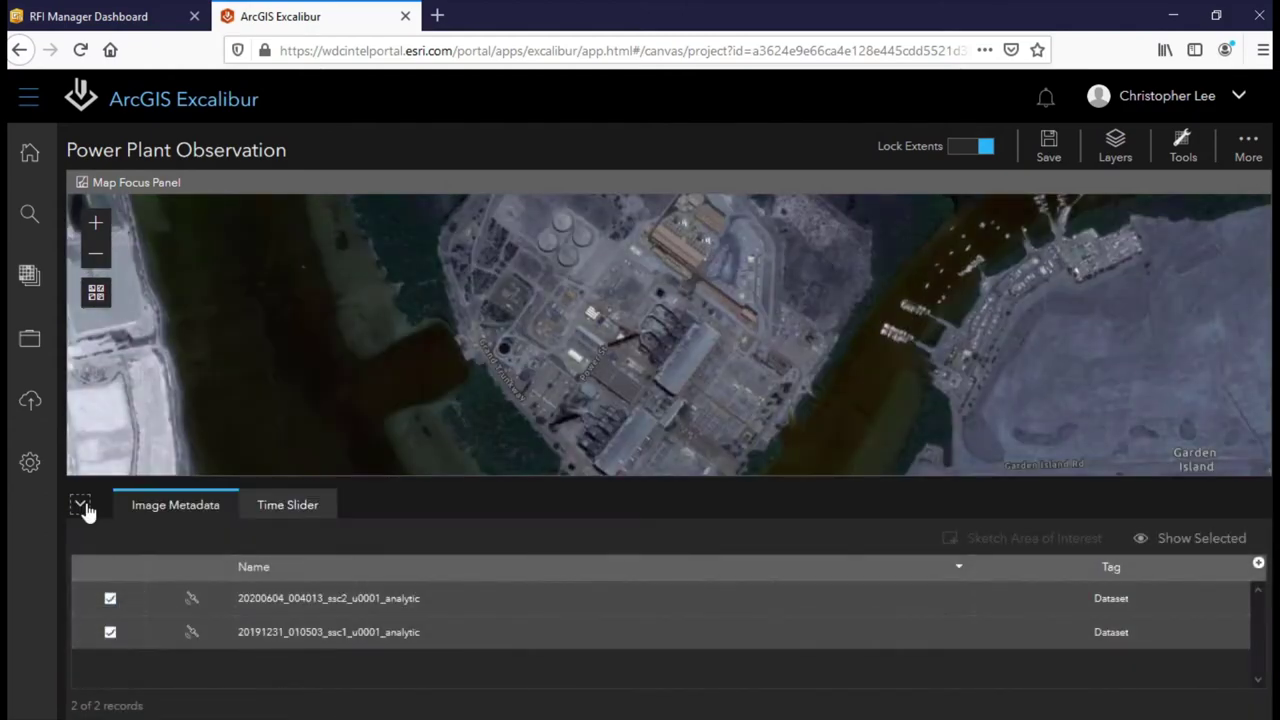
click(80, 505)
click(1183, 145)
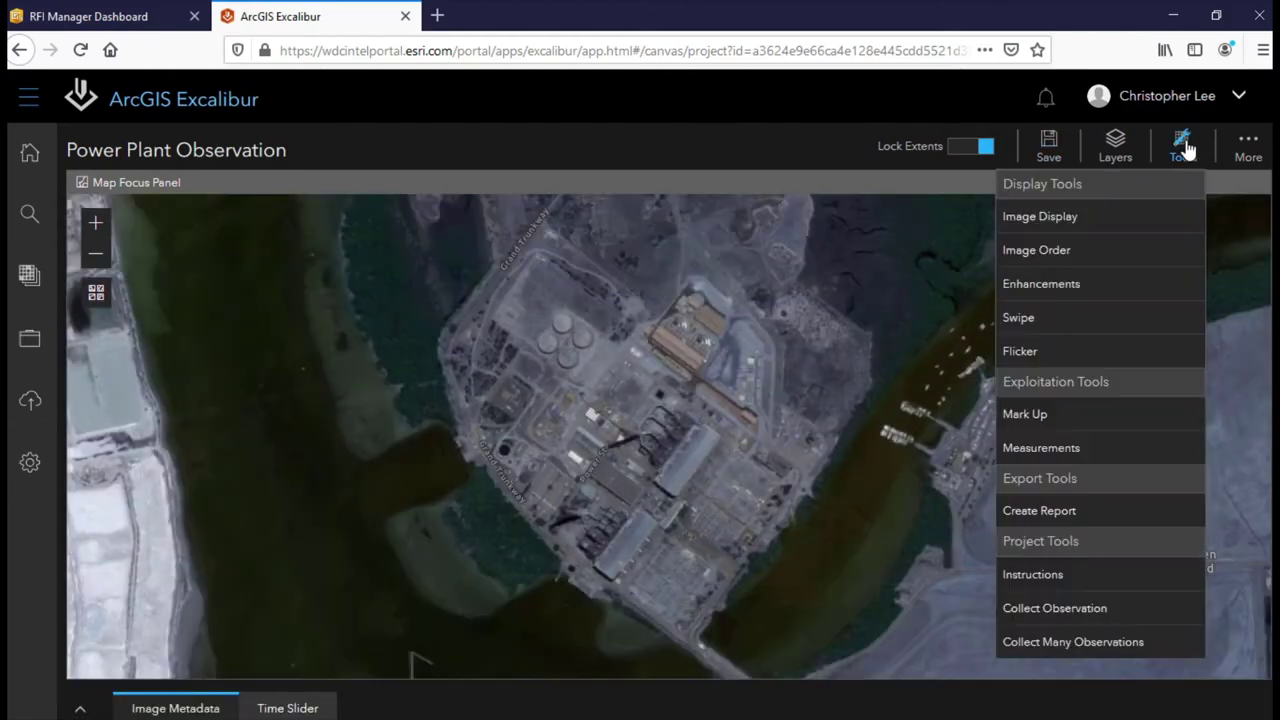
click(1068, 352)
click(1060, 330)
click(1020, 426)
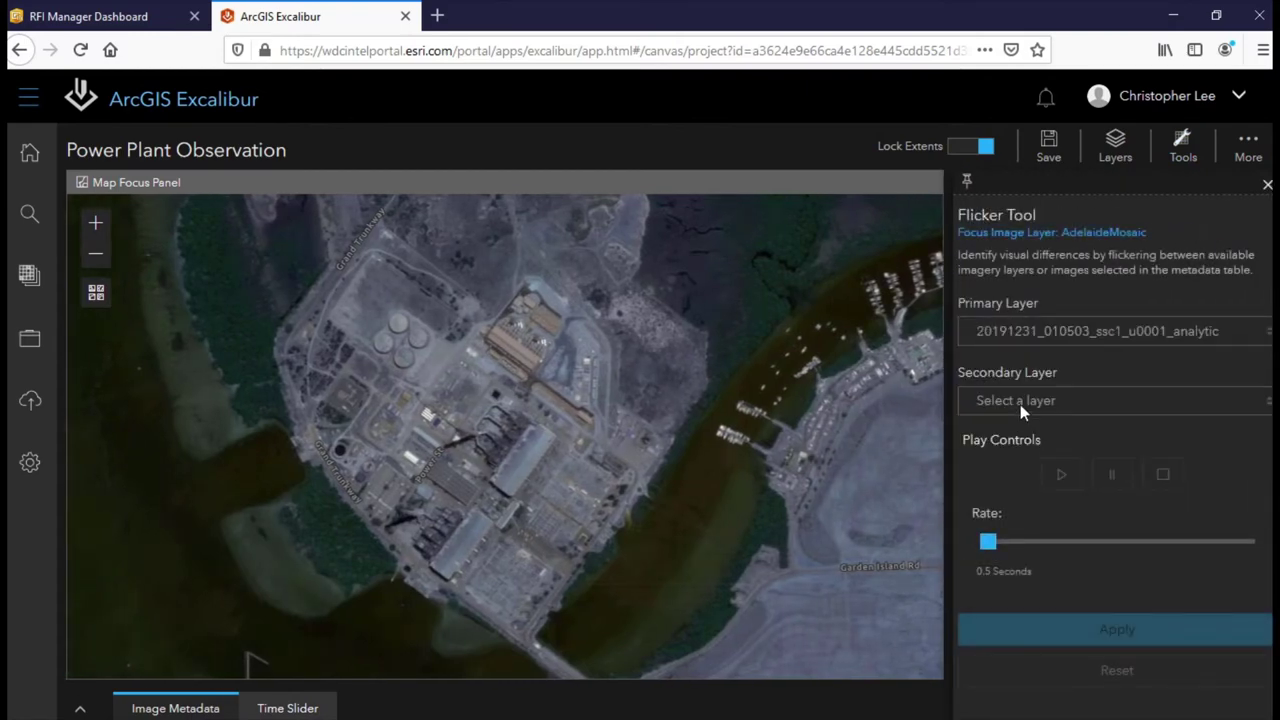
click(1020, 400)
click(1007, 498)
drag(988, 541, 1035, 543)
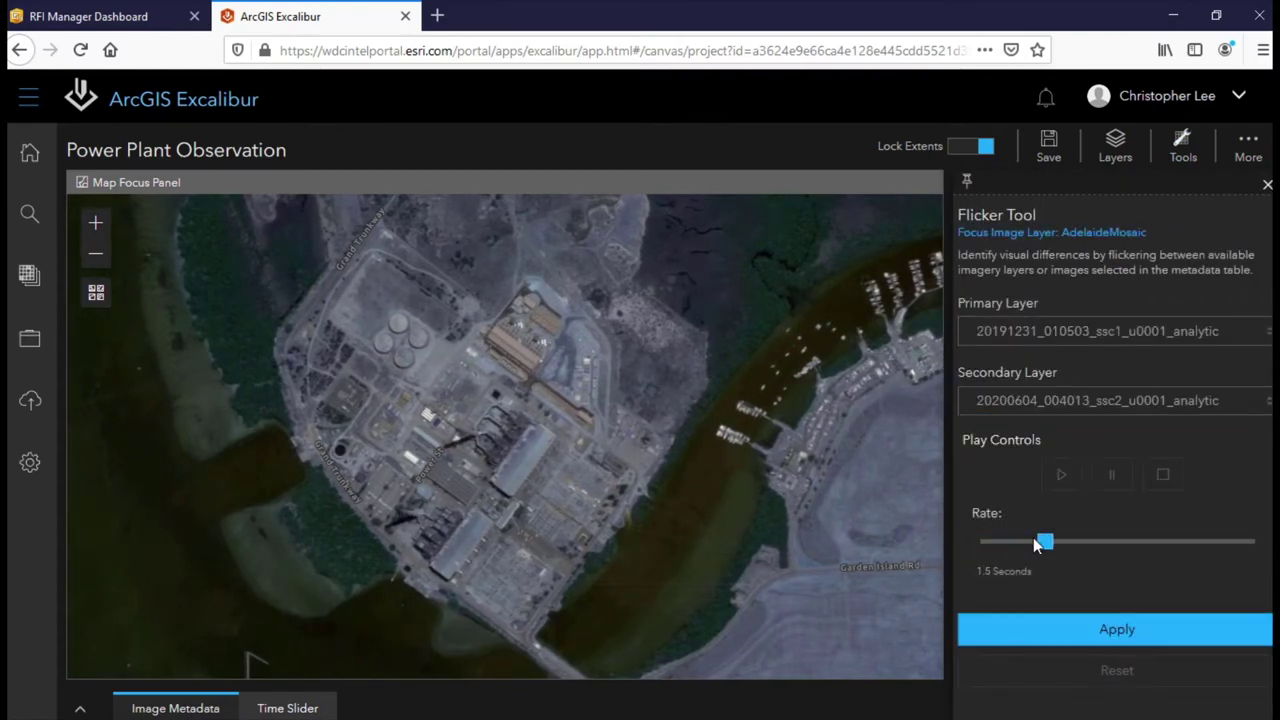
click(1086, 632)
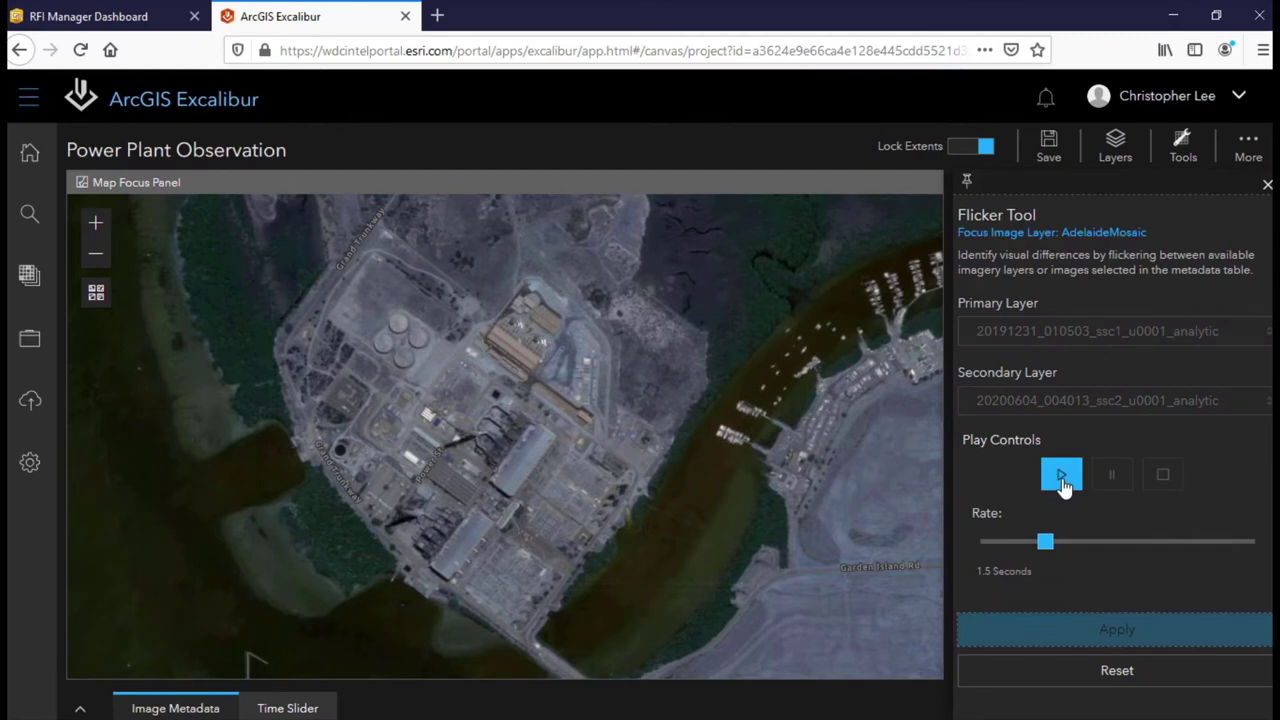
- Play and pause the flicker twice, then stop it, reset the layers and close the tool
click(1061, 474)
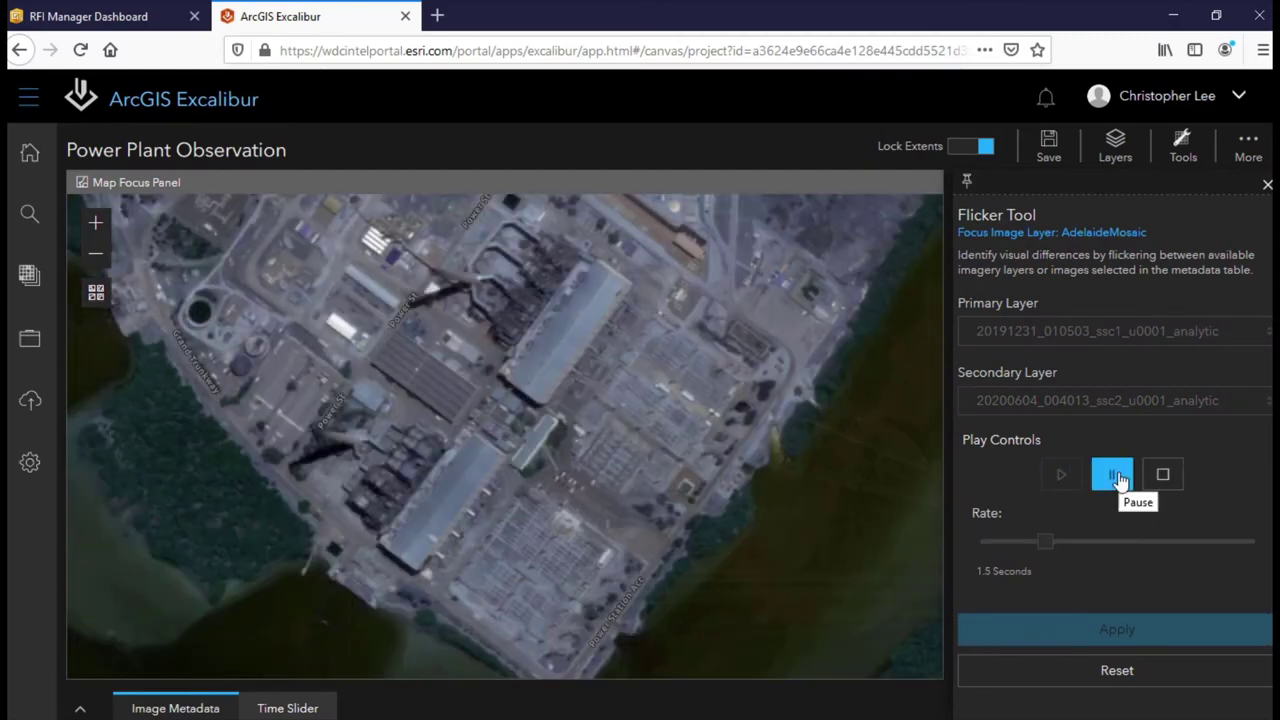
click(1114, 477)
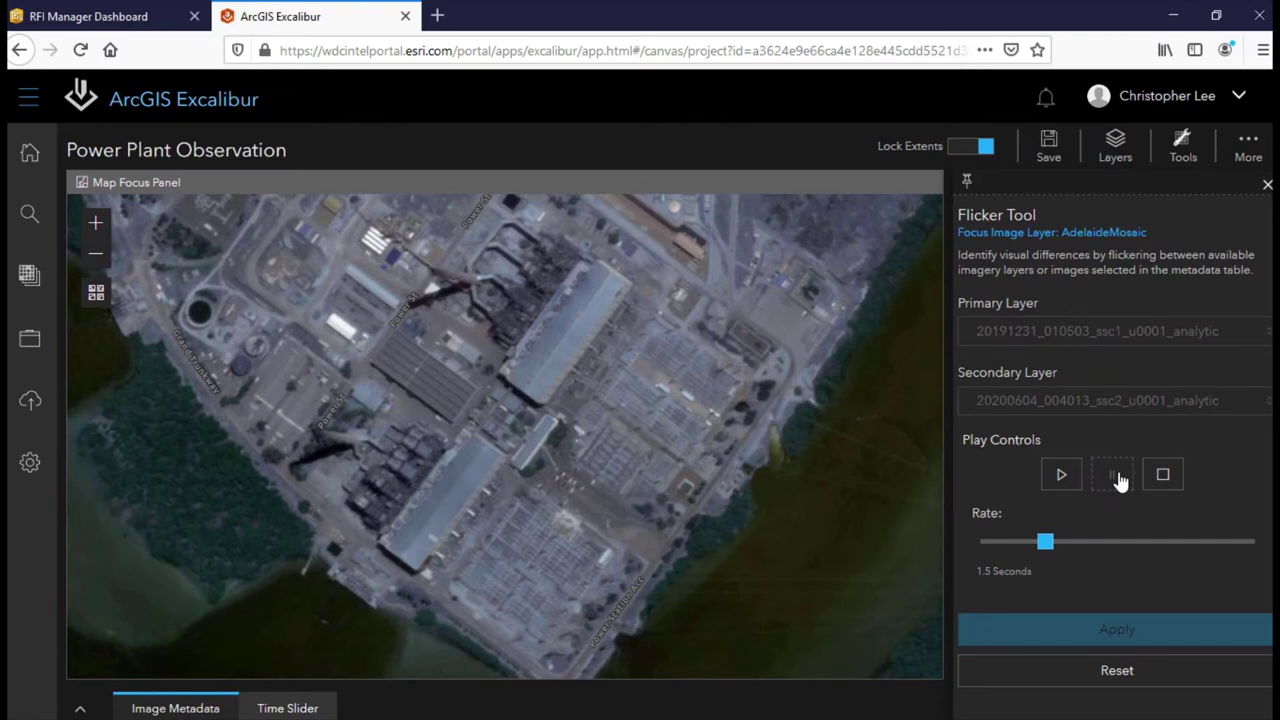
click(1060, 480)
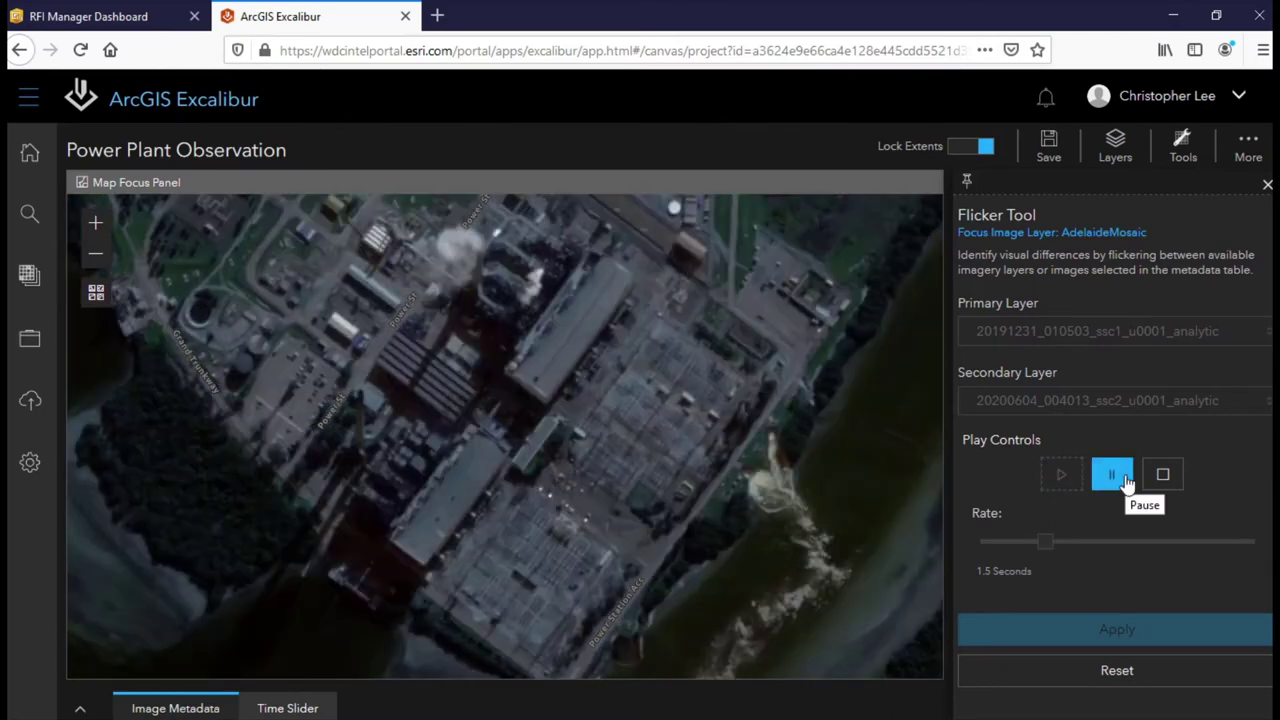
click(1127, 481)
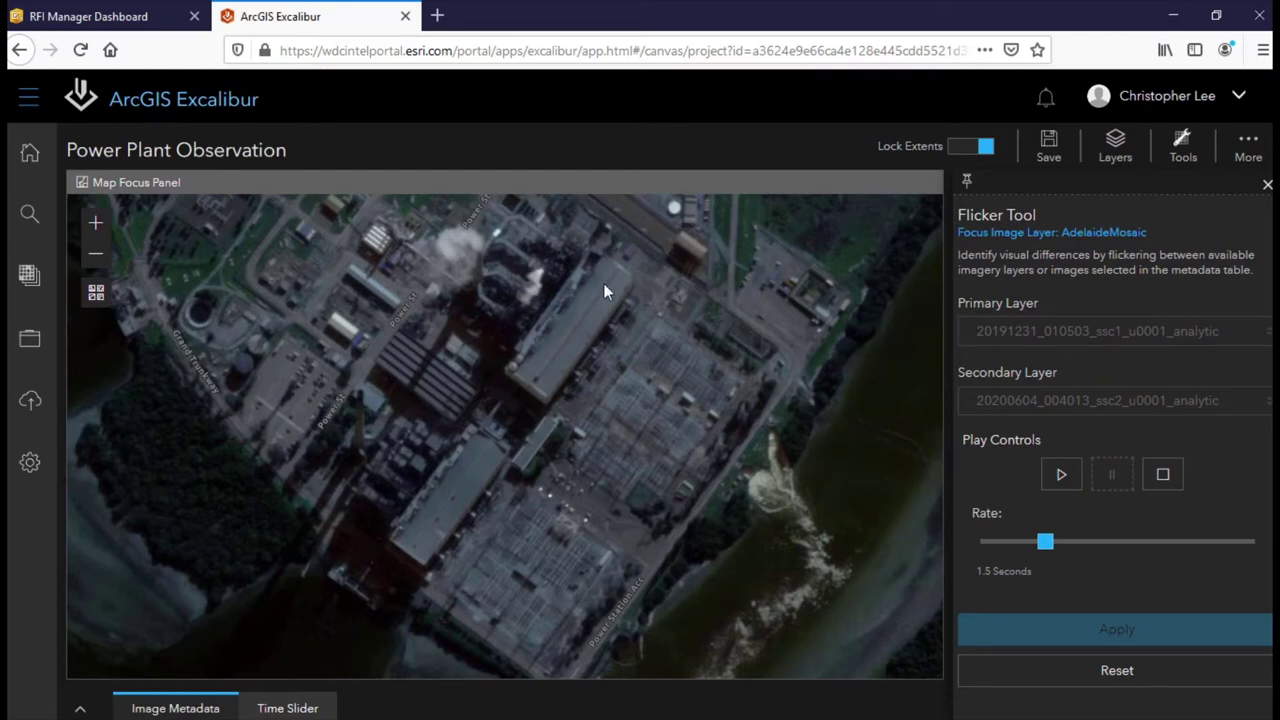
click(1163, 474)
click(1117, 670)
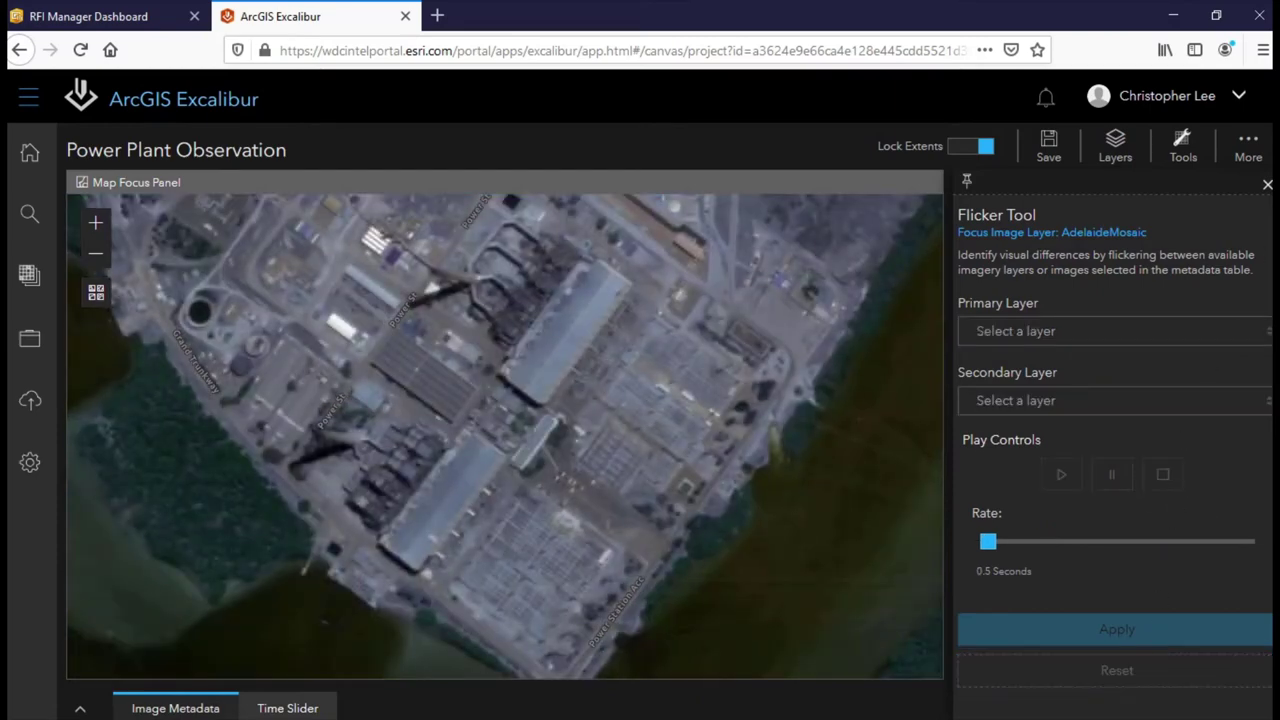
click(1266, 188)
- Show only the 2020 image and center the map on the power plant
click(80, 708)
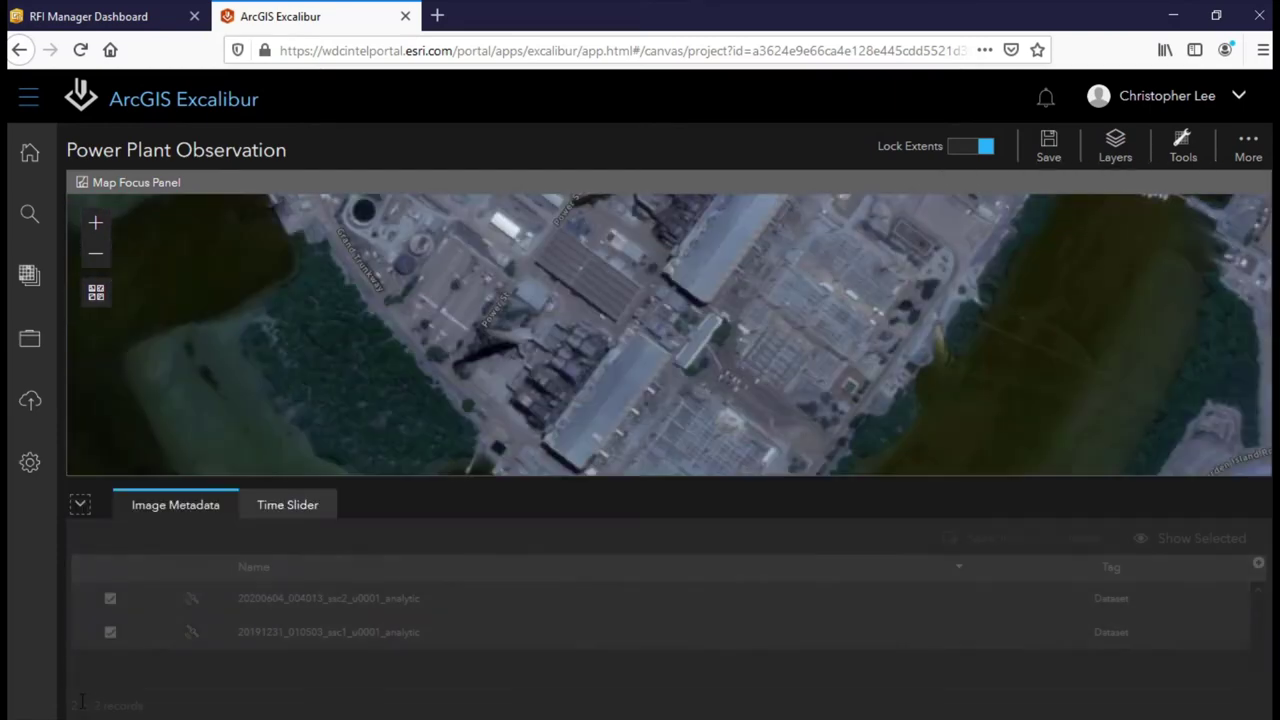
click(110, 632)
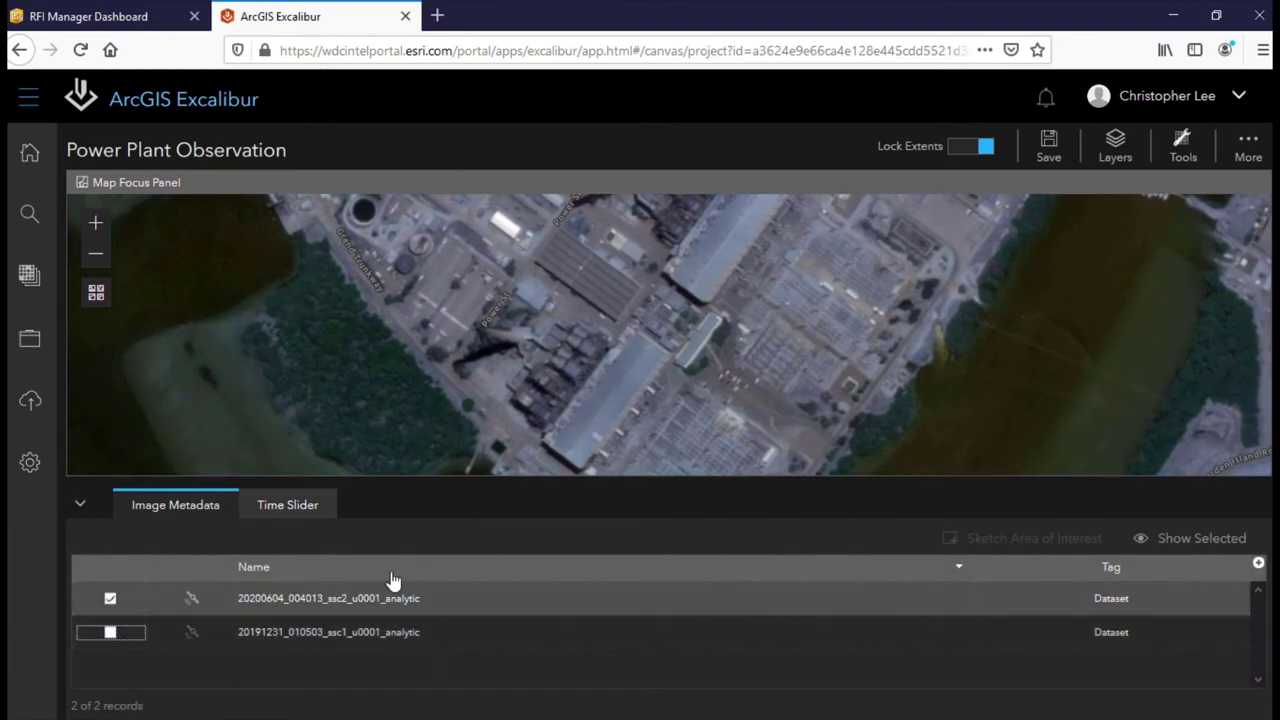
click(1145, 537)
click(80, 505)
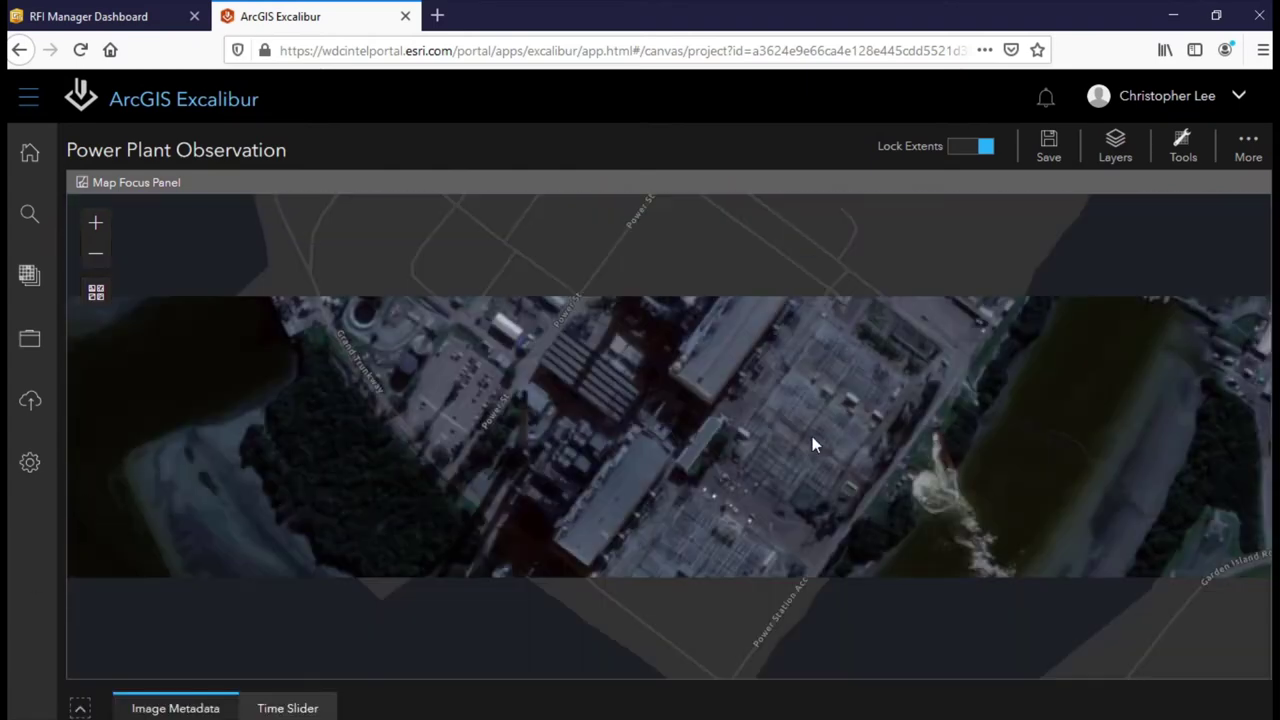
scroll(865, 447, down, 2)
drag(865, 447, 755, 449)
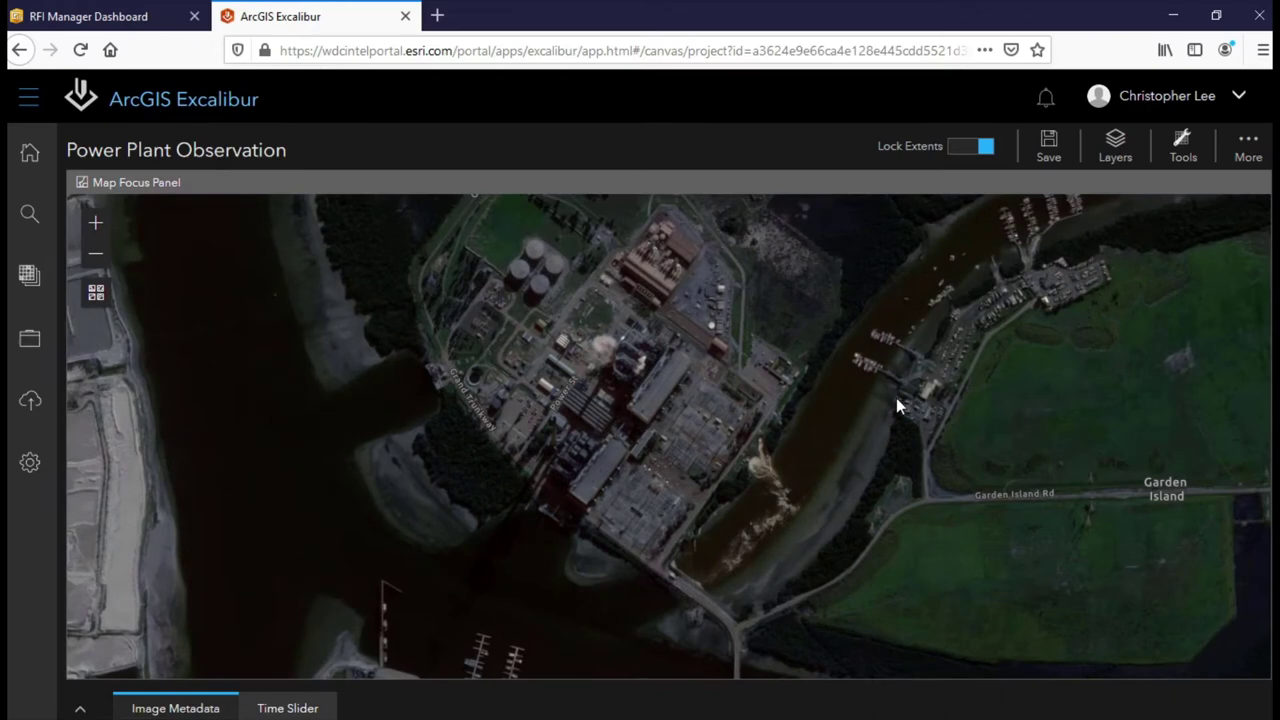
- Outline the power plant as a new PowerPlants observation polygon
click(1190, 160)
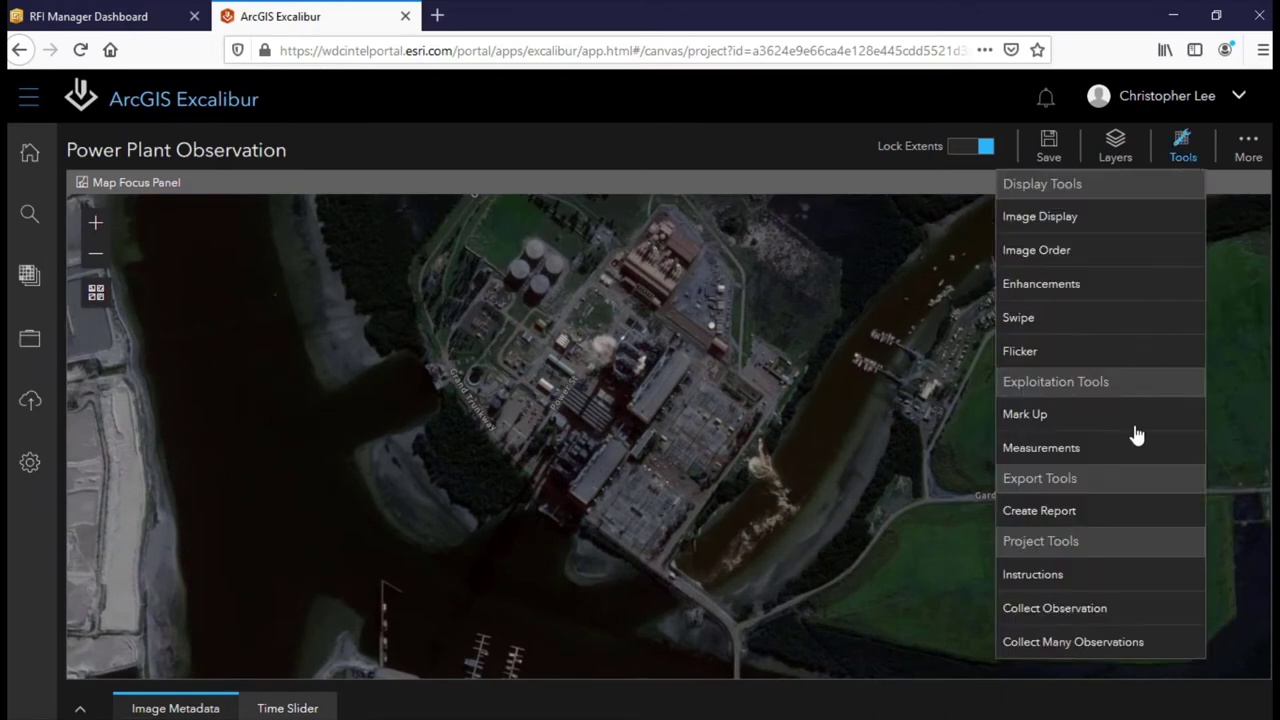
click(1058, 608)
click(1082, 298)
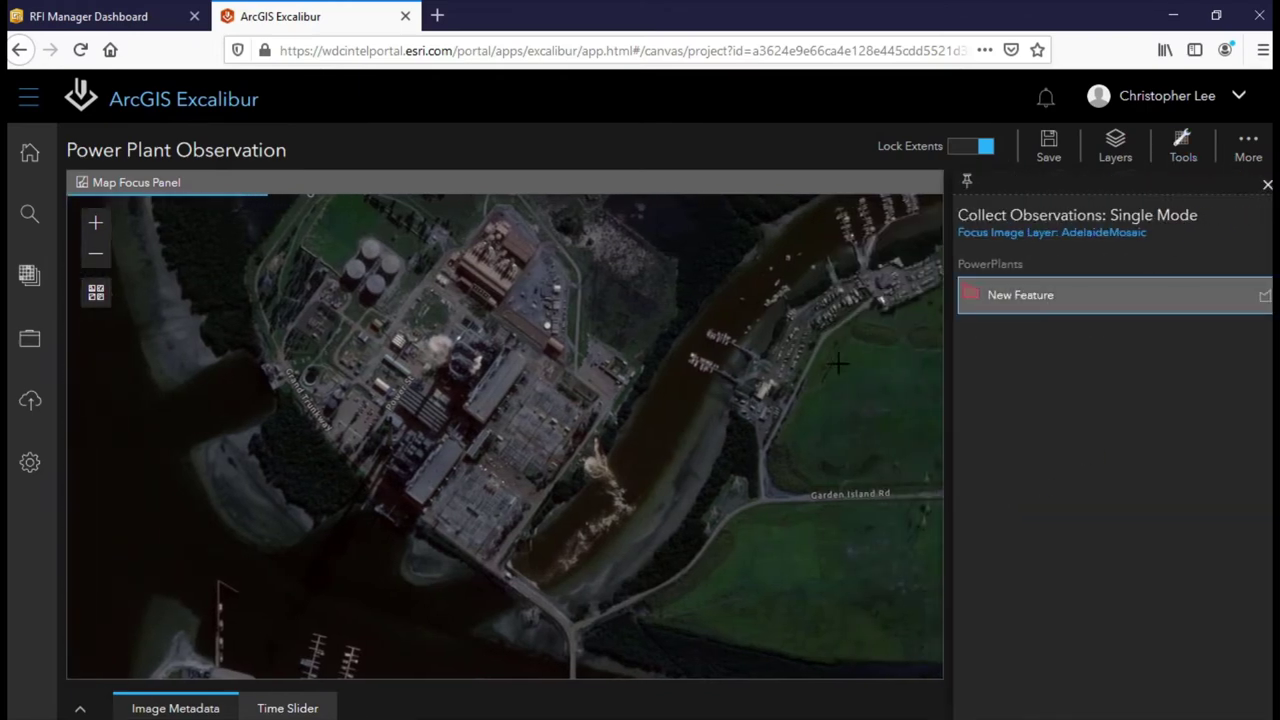
click(513, 574)
click(657, 356)
click(593, 322)
click(621, 276)
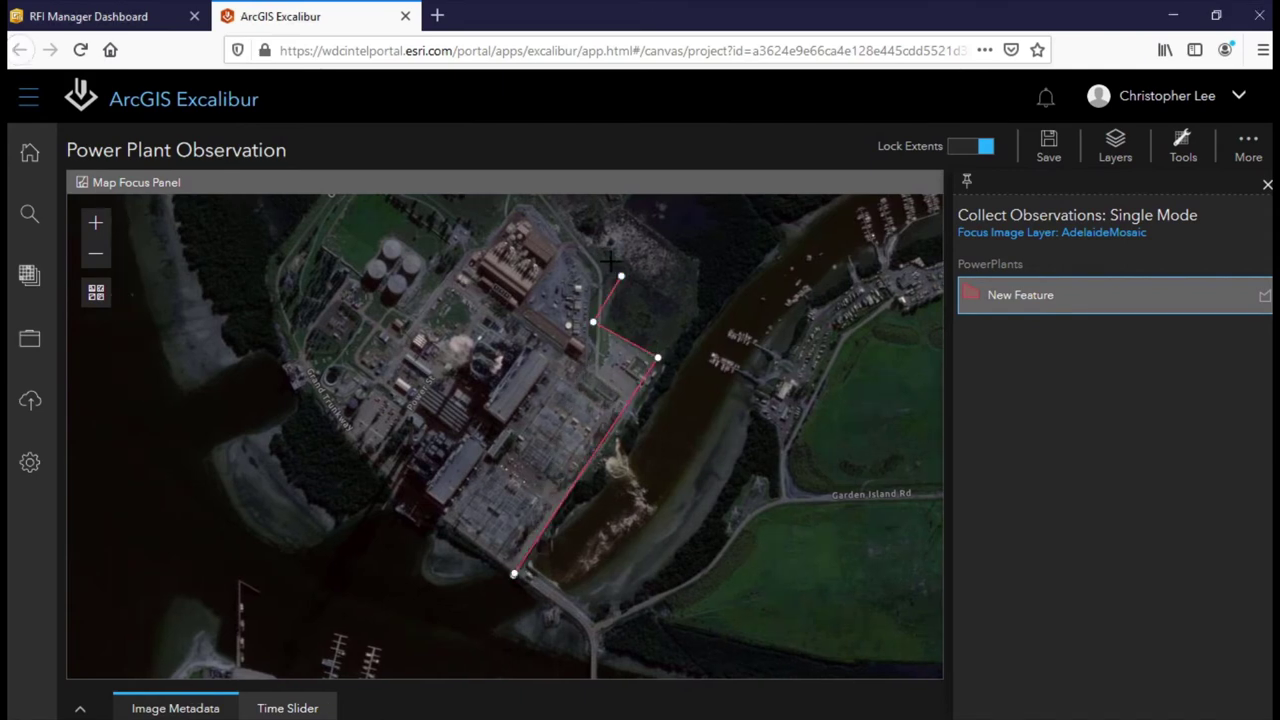
click(518, 202)
click(458, 278)
click(386, 226)
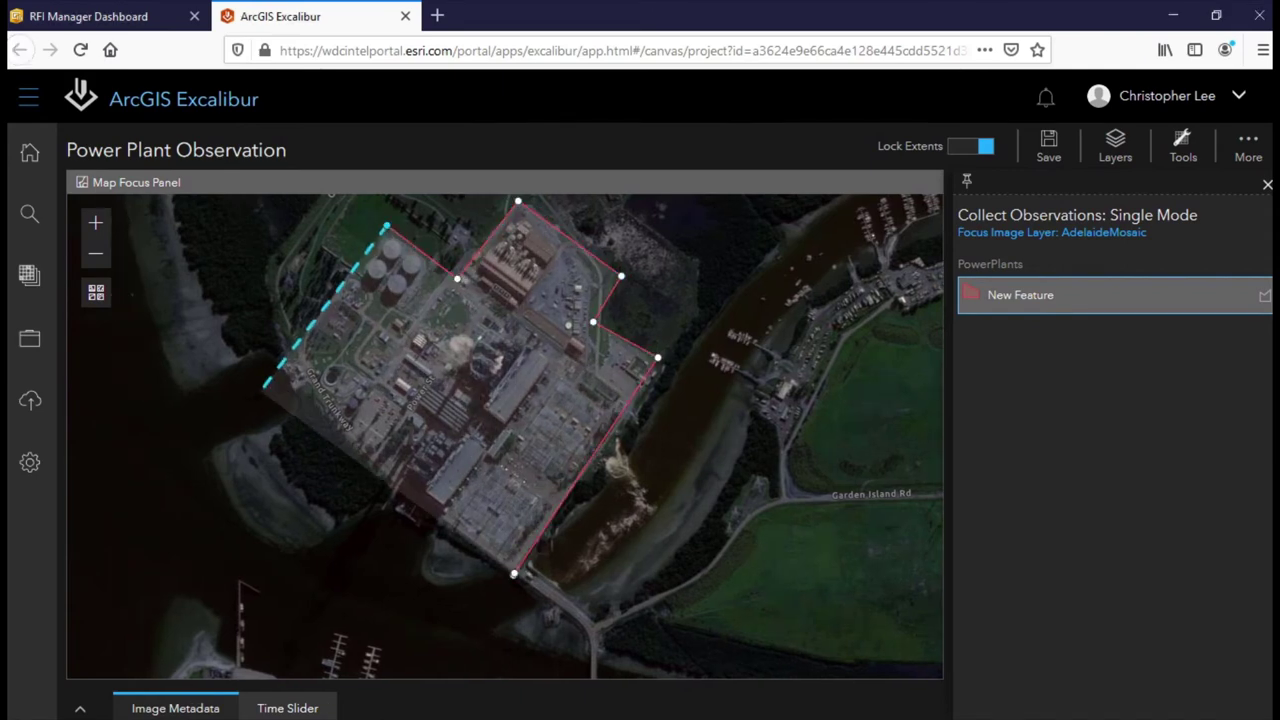
double_click(256, 400)
- Record the plant as Active, undamaged, with 2 chimneys and Adelaide River cooling, then submit it
text(IMINT suggests that the power plant is in an active status.  The only route to the power plant is the bridge to the SE that crosses over the Adelaide River.)
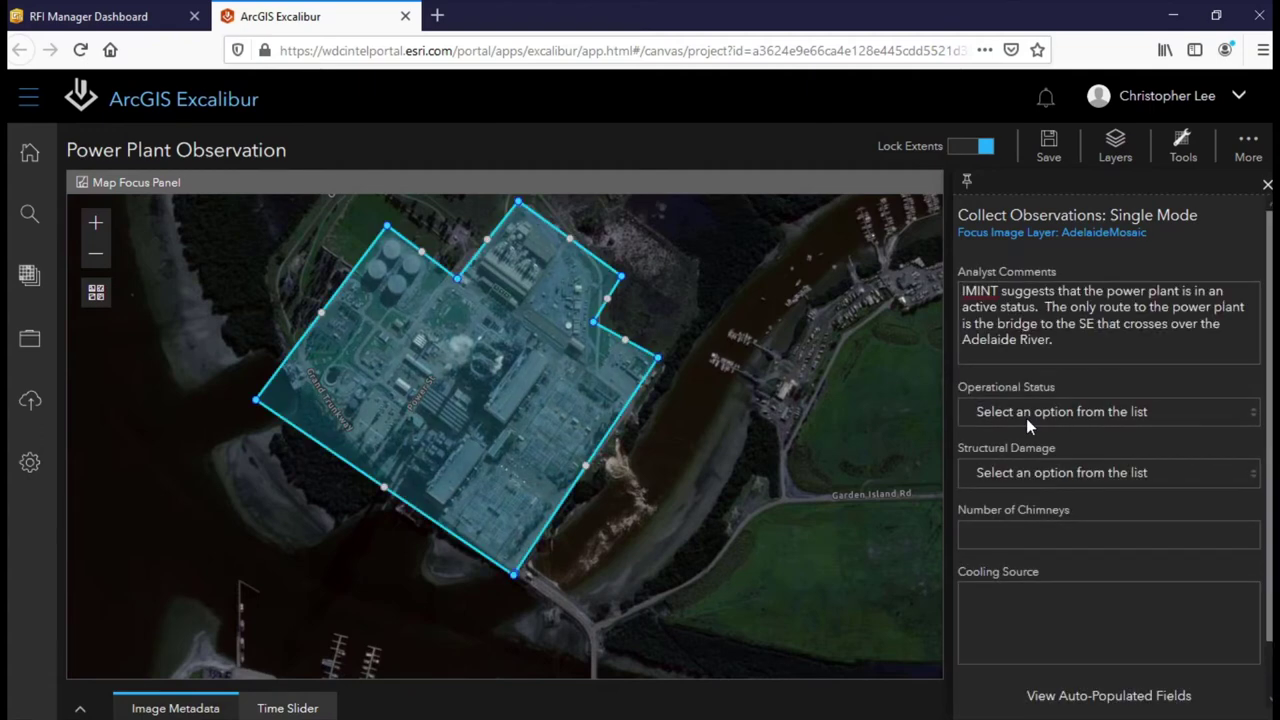
click(1029, 411)
click(1012, 459)
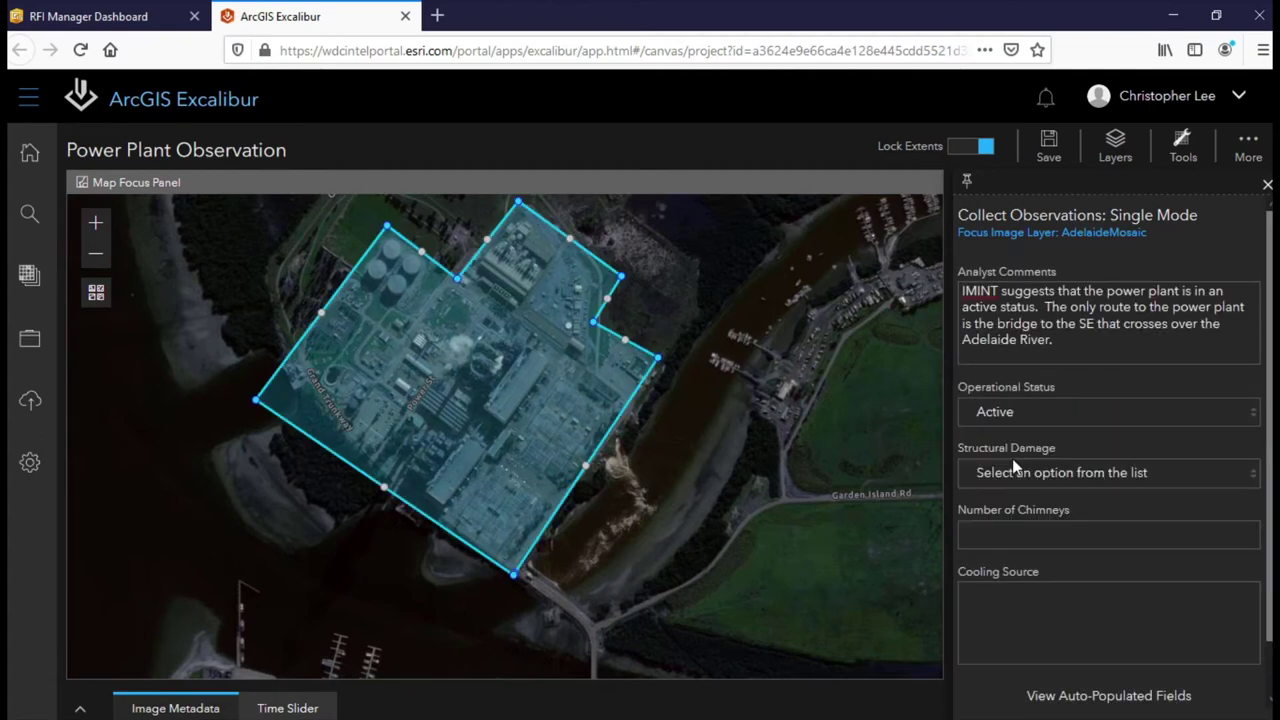
click(1018, 472)
click(1000, 547)
click(1013, 534)
text(2)
key(Tab)
text(Ade)
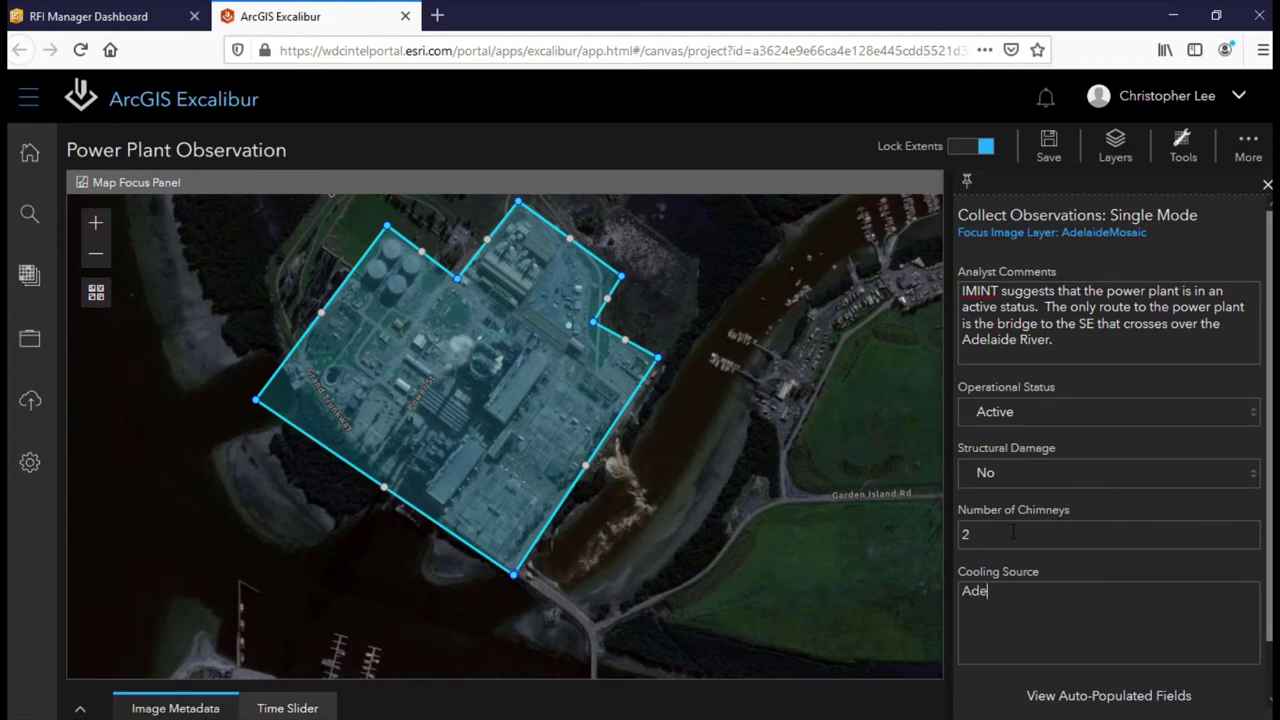
text(laide River)
scroll(1100, 600, down, 1)
click(1225, 683)
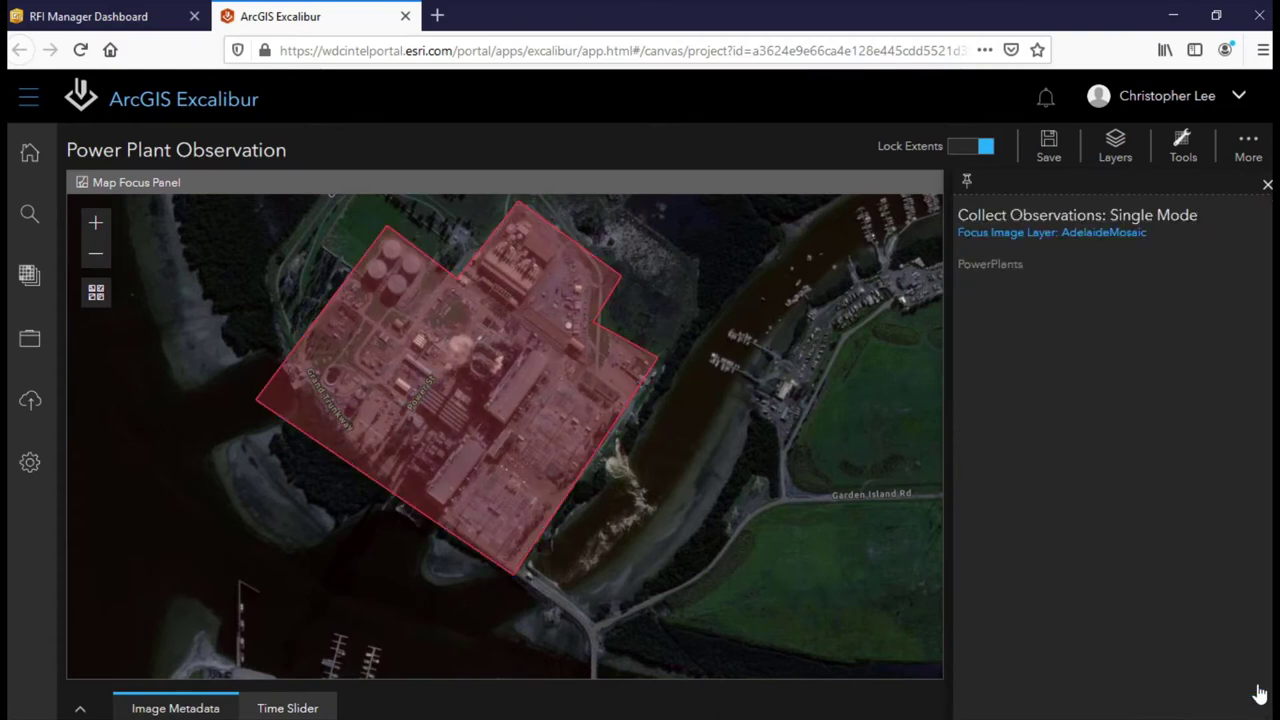
- Glance at the map layer list, then bring up the analysis tools list
click(1114, 150)
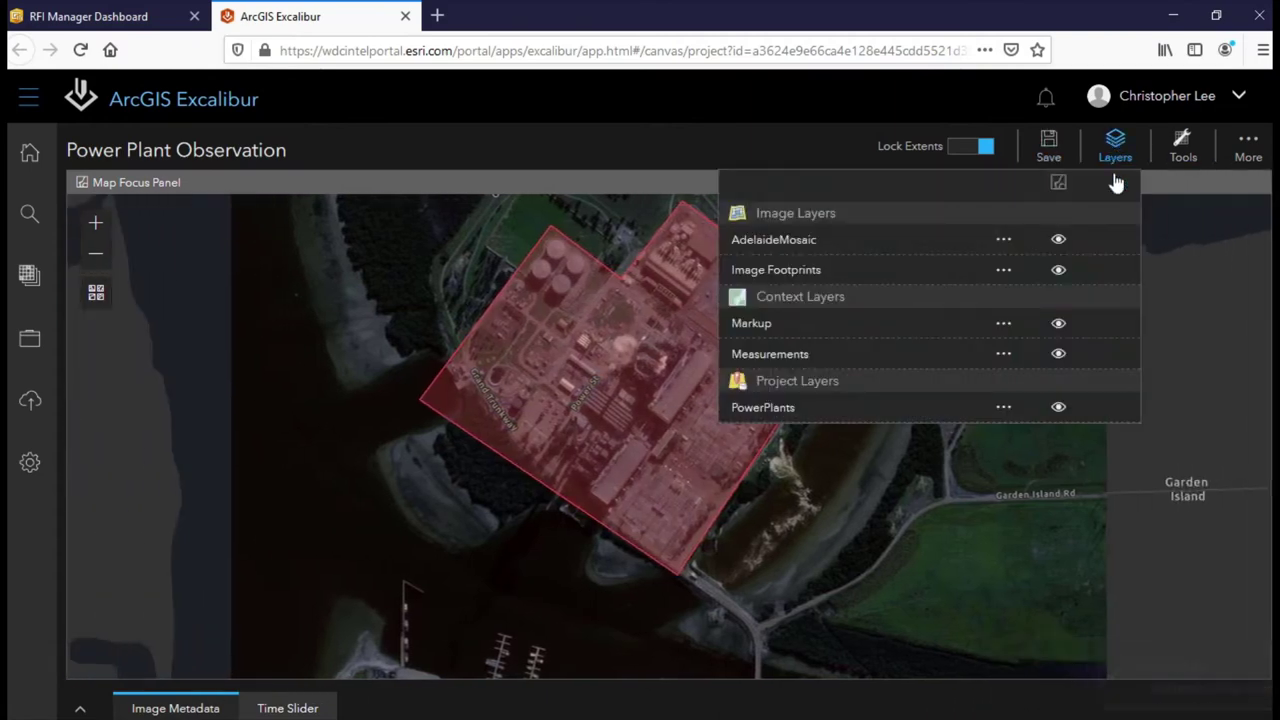
click(1136, 148)
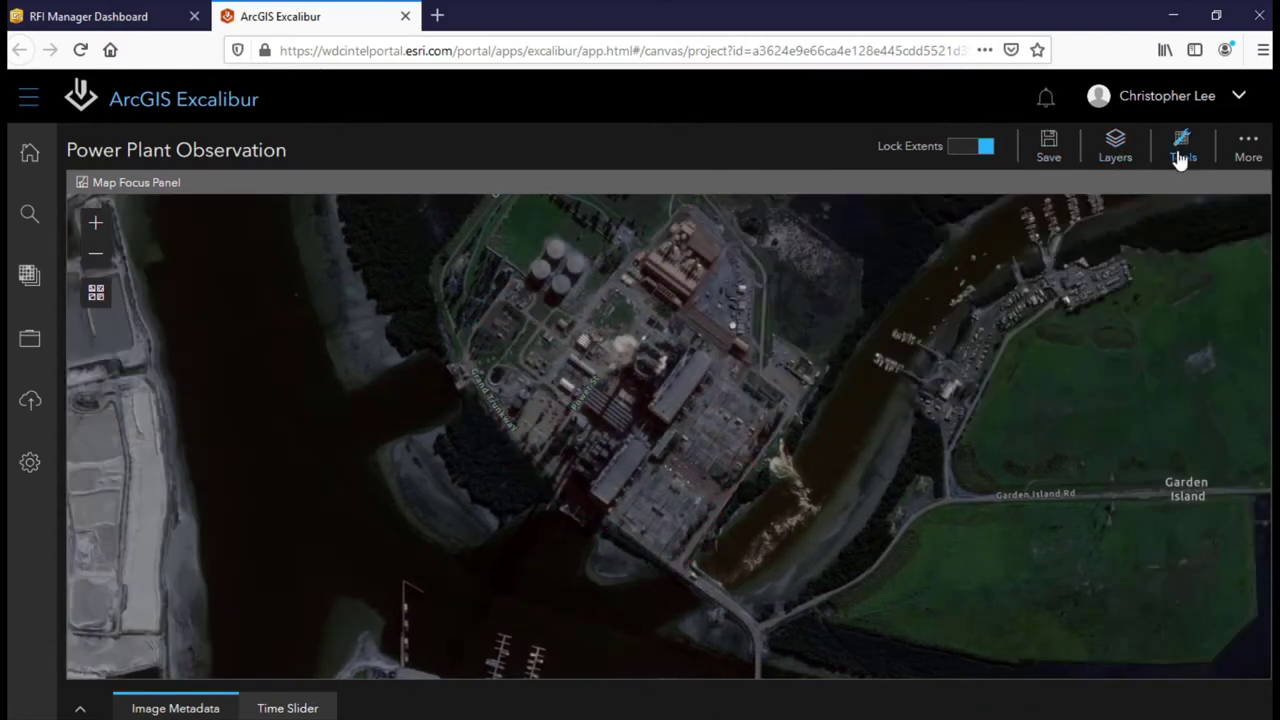
click(1182, 150)
- Box the runoff plume in the river and label it 'Runoff'
click(1058, 410)
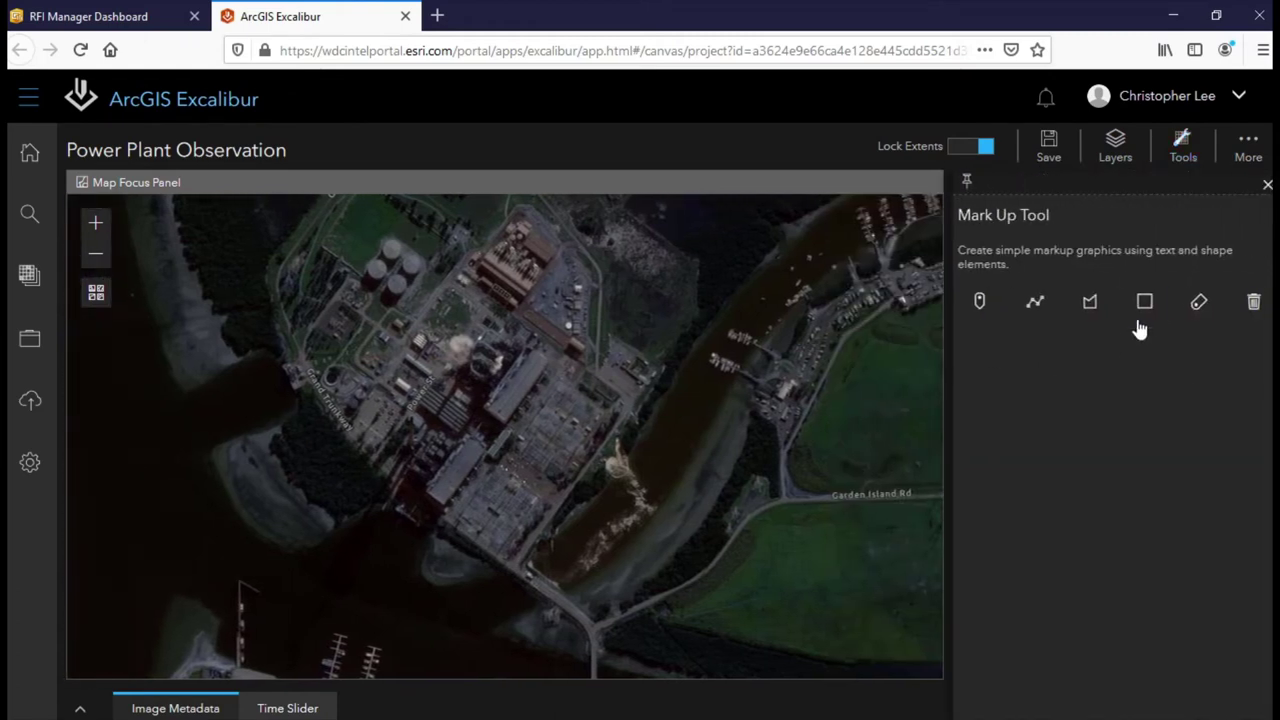
click(1145, 301)
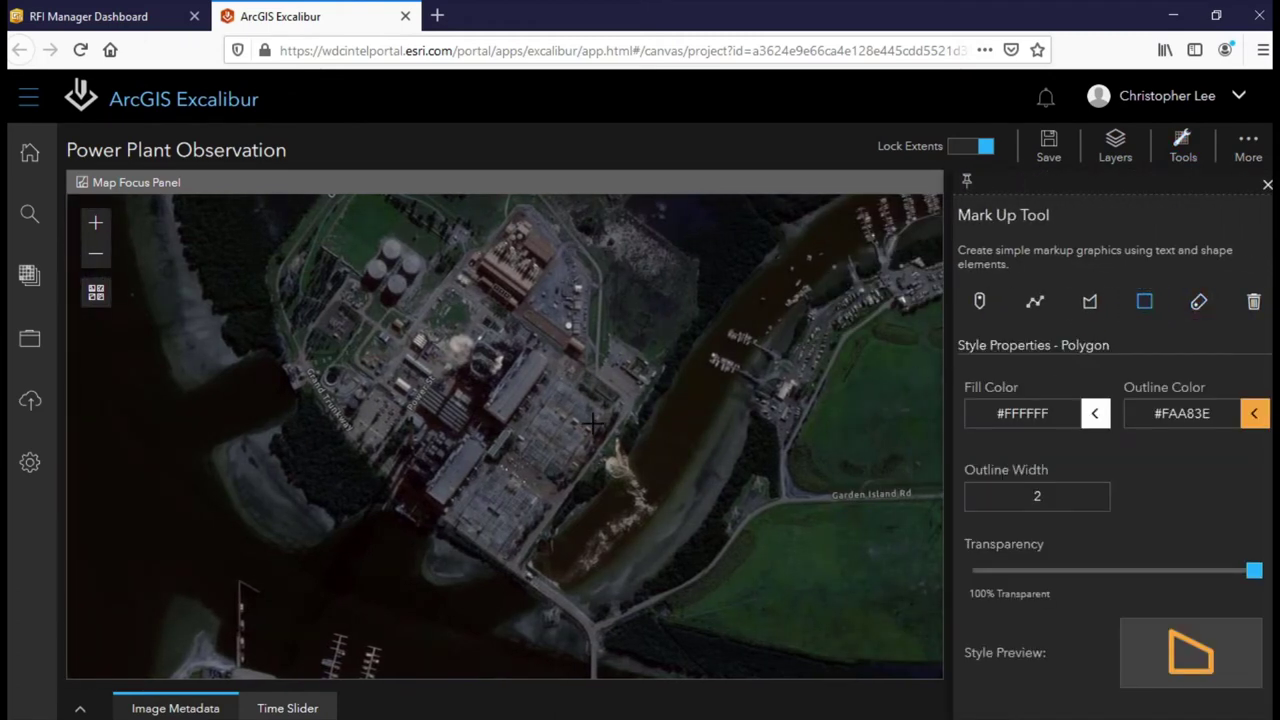
drag(584, 424, 651, 491)
click(1199, 301)
click(1017, 403)
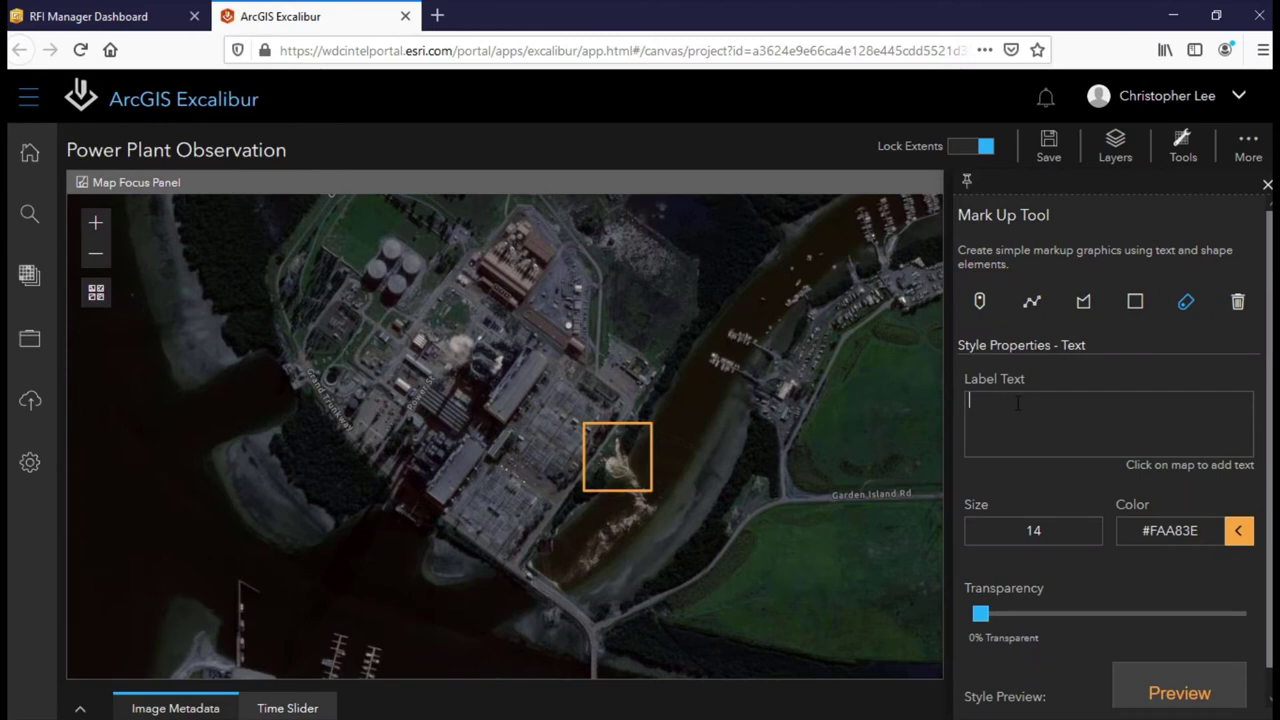
text(Runoff)
click(700, 430)
- Box the smoking chimney and label it 'Active Chimney'
click(1145, 301)
drag(408, 319, 524, 403)
click(1199, 303)
click(1023, 419)
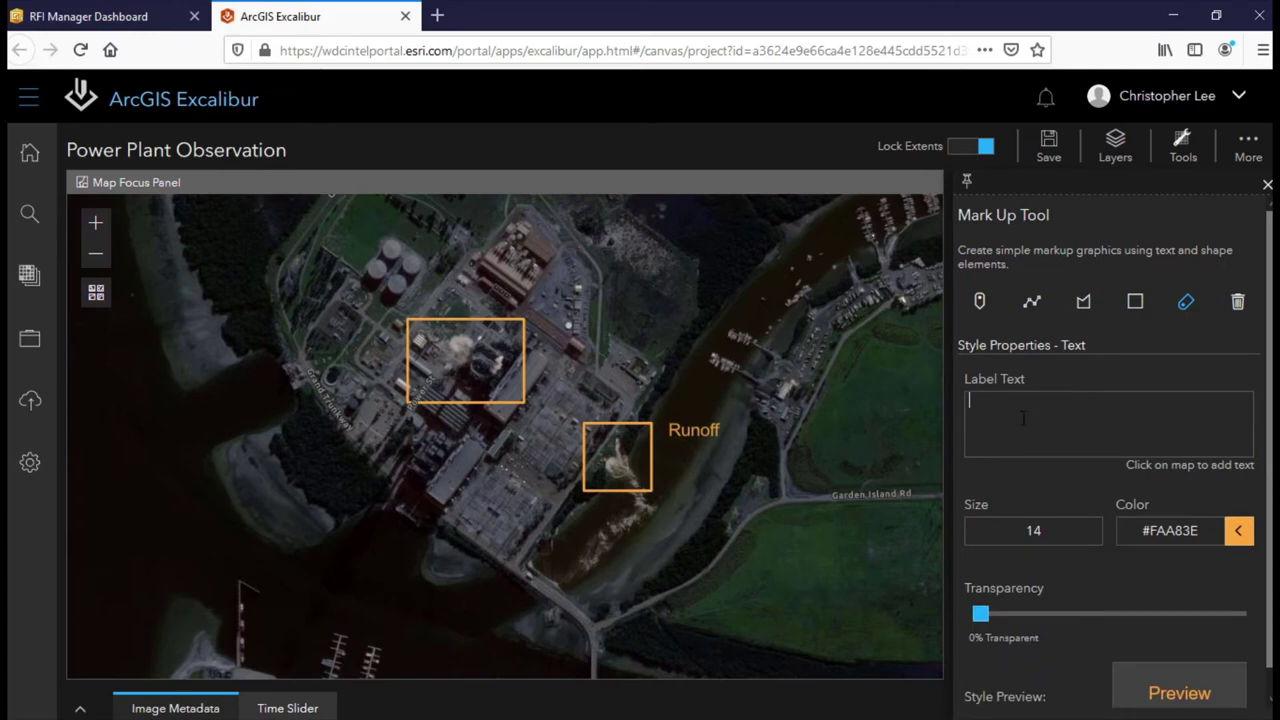
text(Active Chimney)
scroll(1205, 607, down, 1)
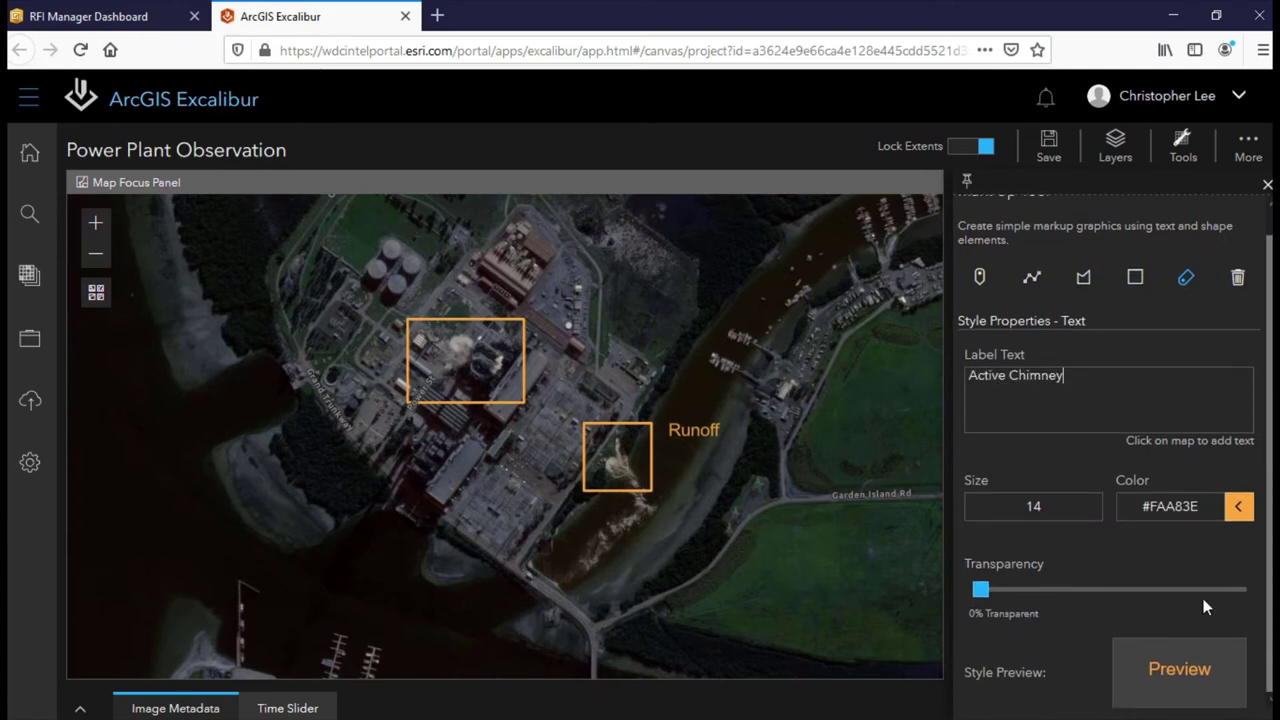
click(541, 326)
- Start an image report with its area of interest drawn around the power plant and island
click(1267, 185)
click(1183, 147)
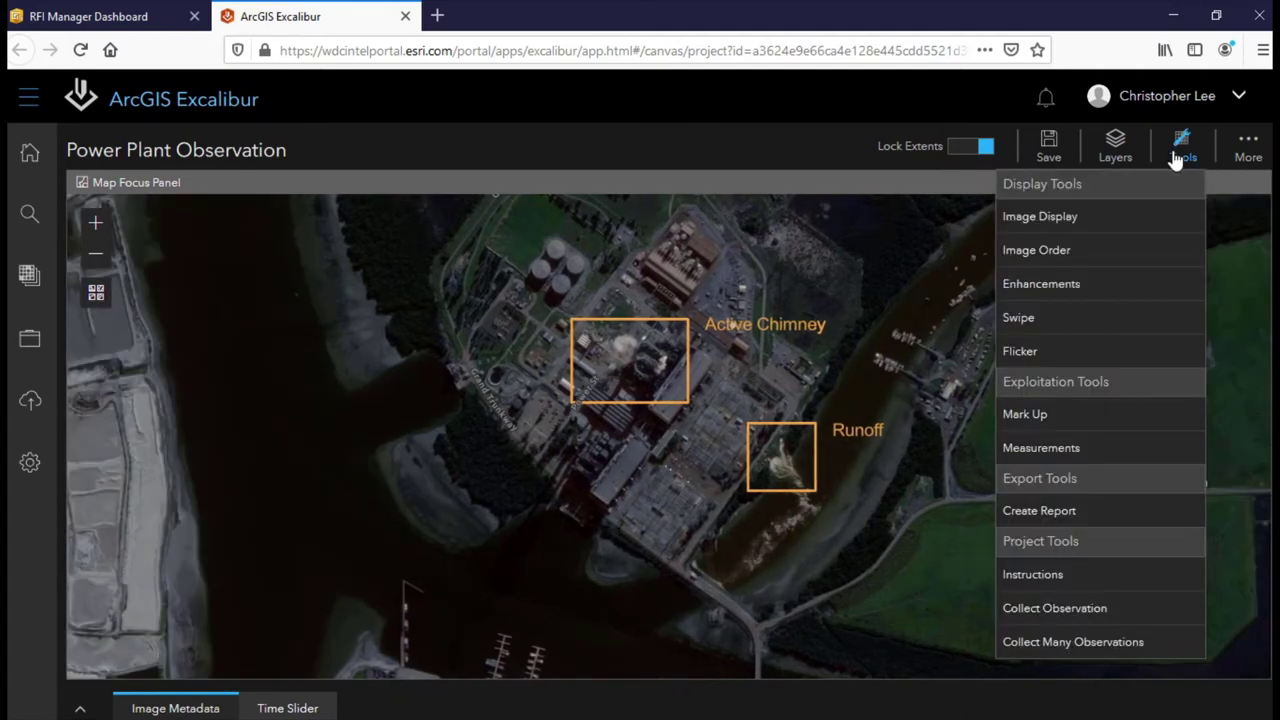
click(1040, 511)
scroll(863, 428, down, 3)
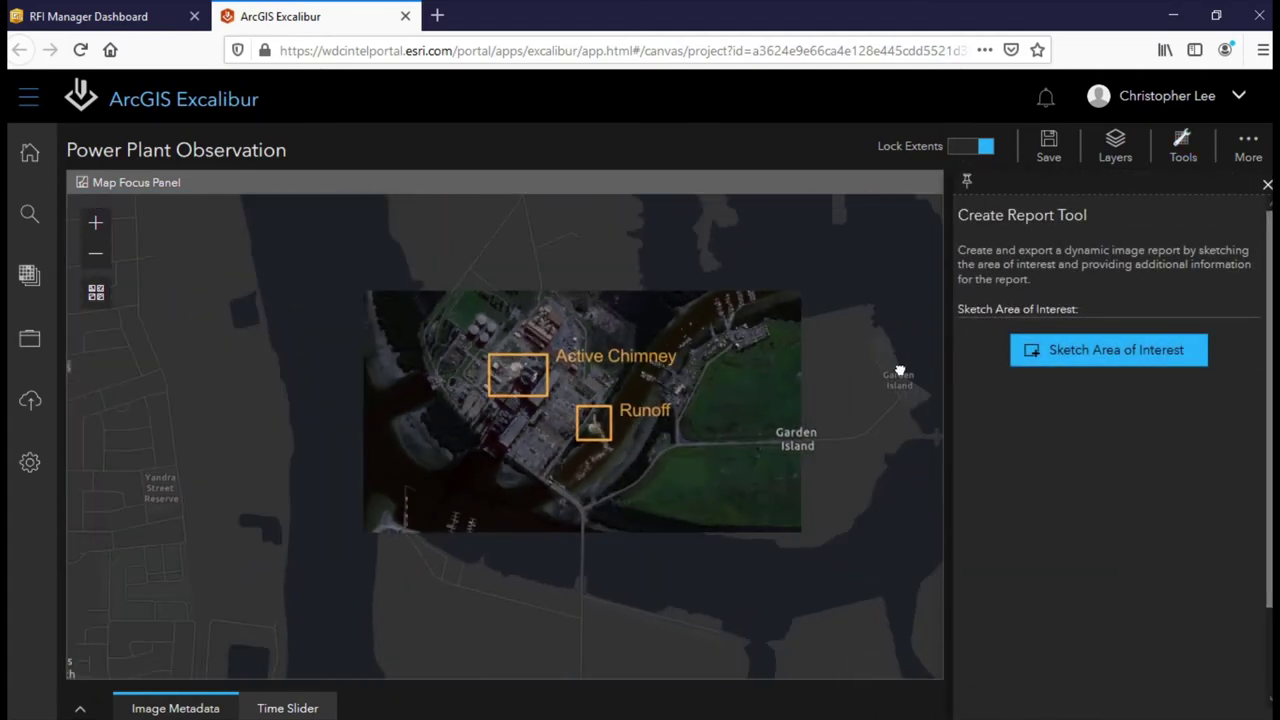
click(1120, 360)
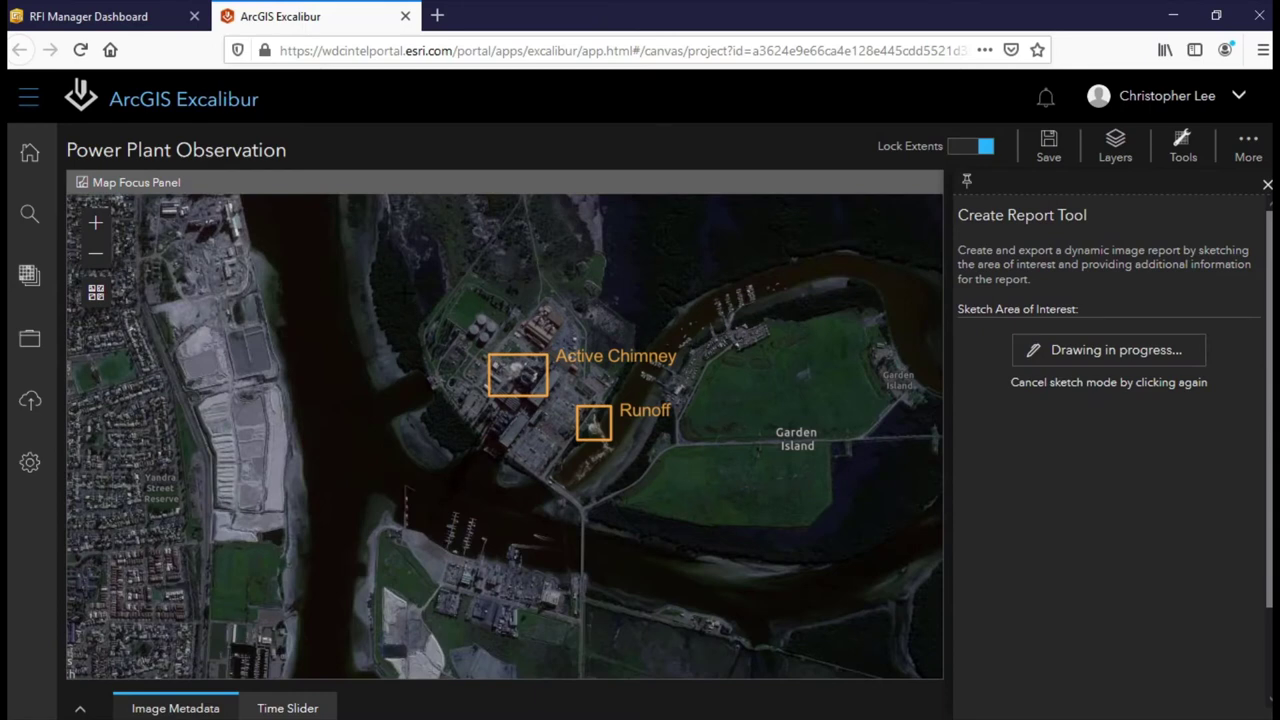
mouse_move(327, 238)
mouse_down()
mouse_move(930, 680)
mouse_move(893, 633)
mouse_up()
- Title the report 'Adelaide Power Plant', add the comments, export it as powerplantRFI, and open it
text(Adelaide Power Plant)
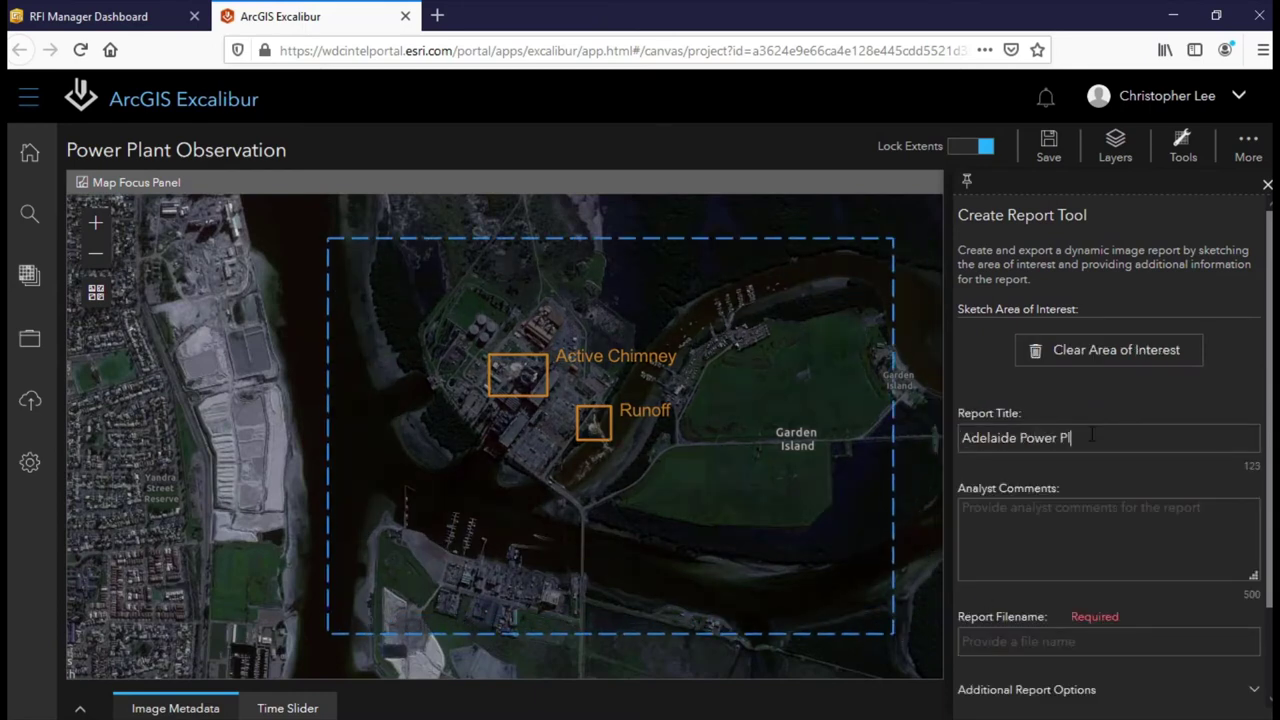
key(Tab)
text(IMINT suggests that the power plant is in an active status.  The only route to the power plant is the bridge to the SE that crosses over the Adelaide River.)
key(Tab)
text(powerplantRFI)
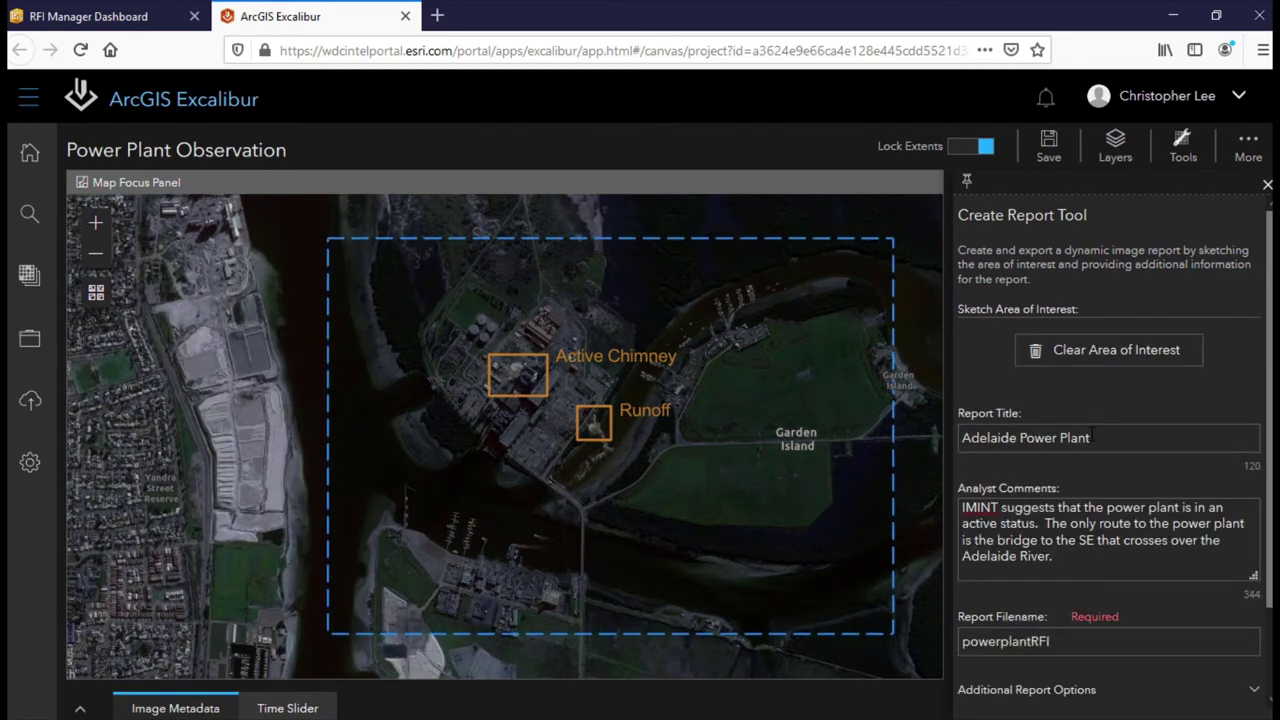
scroll(1110, 600, down, 2)
click(1126, 651)
click(541, 466)
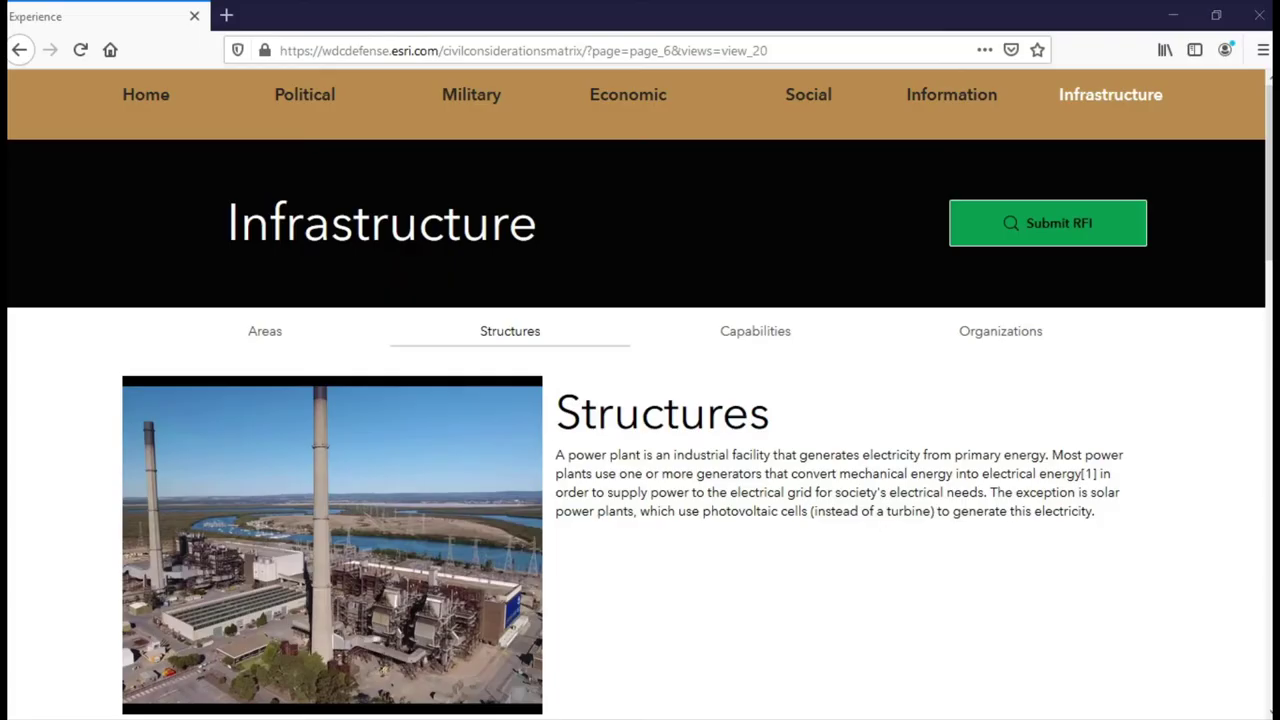
- On the Infrastructure Structures map, zoom into the power plant and open its popup
drag(1268, 183, 1262, 383)
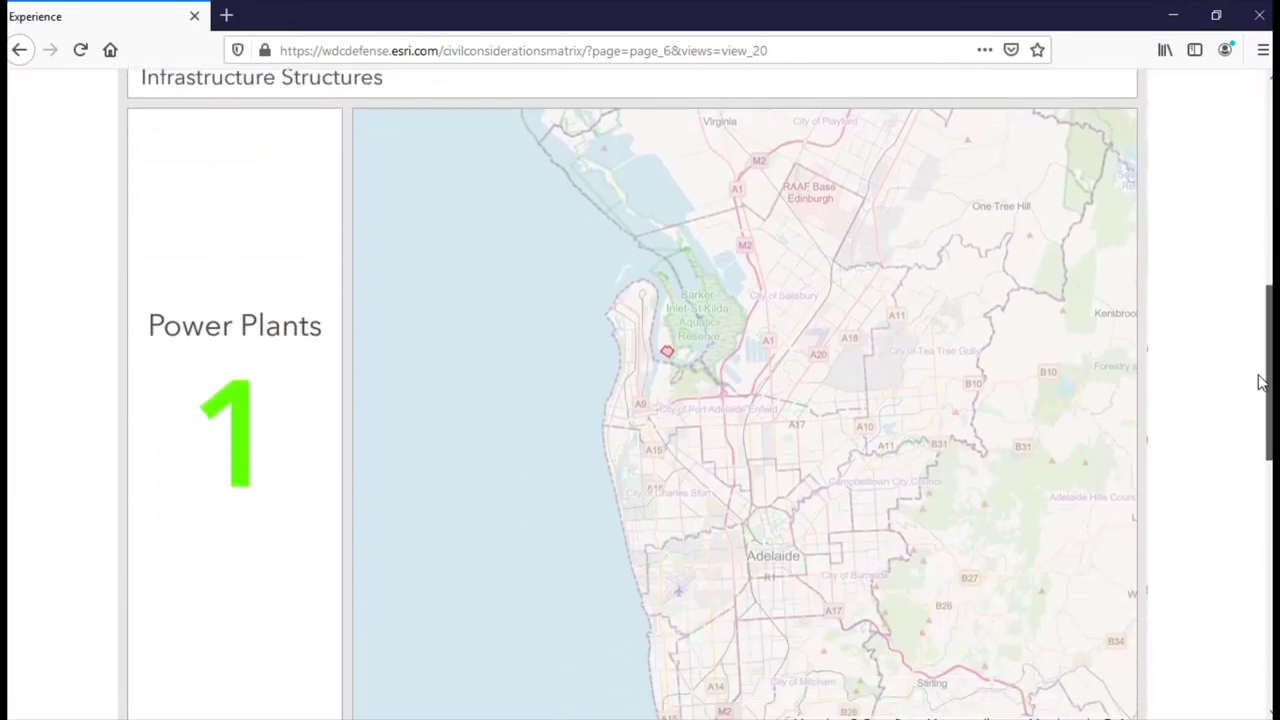
click(670, 365)
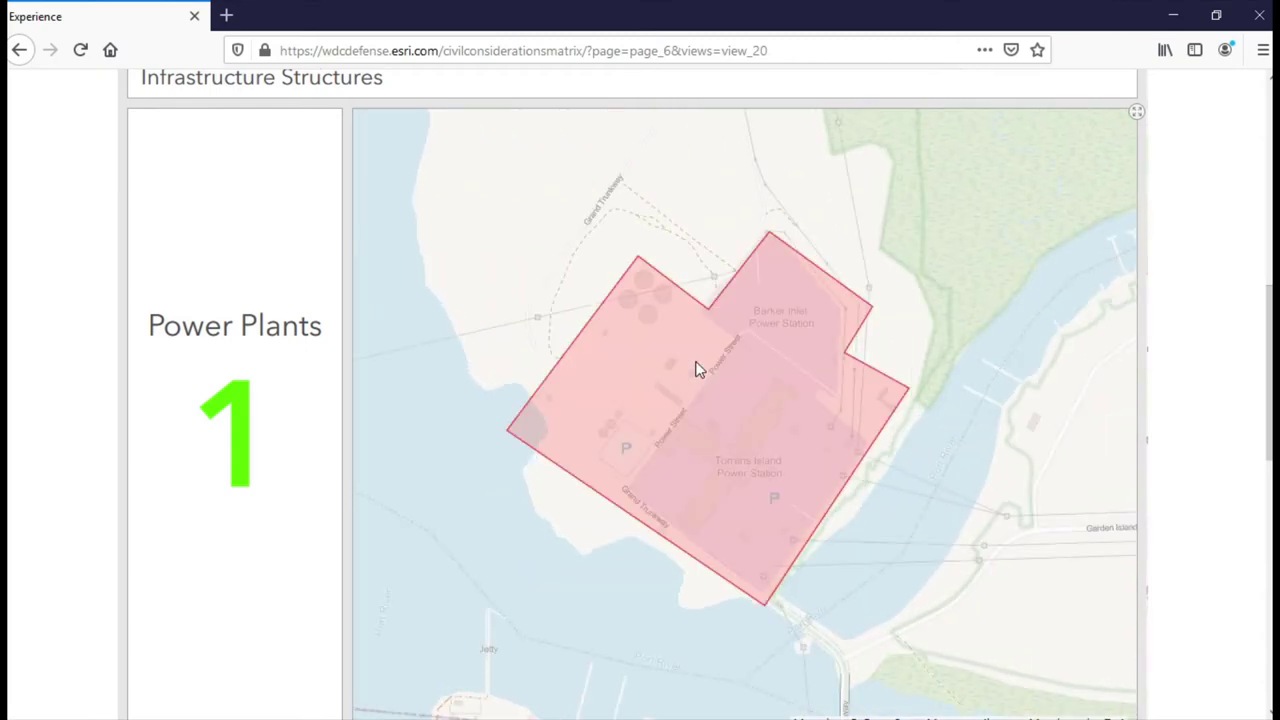
click(875, 439)
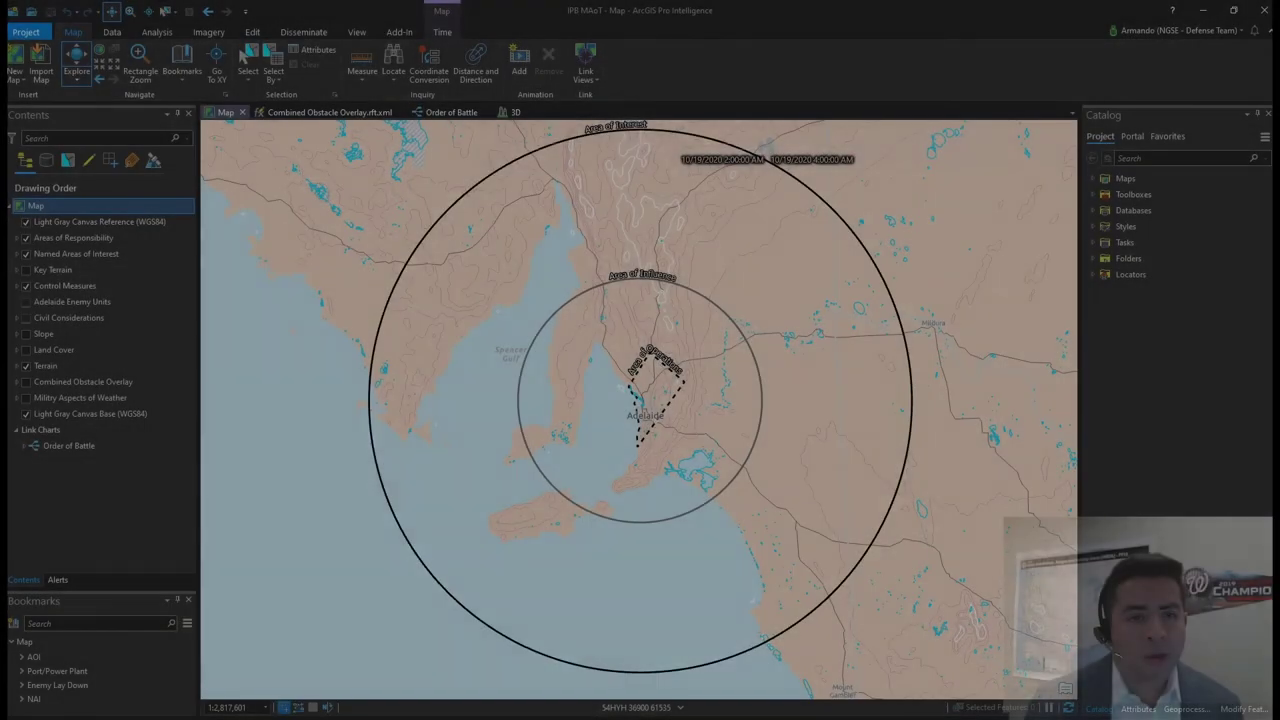
- Switch to the IPB map in ArcGIS Pro Intelligence and jump to the Port/Power Plant bookmark
click(1185, 381)
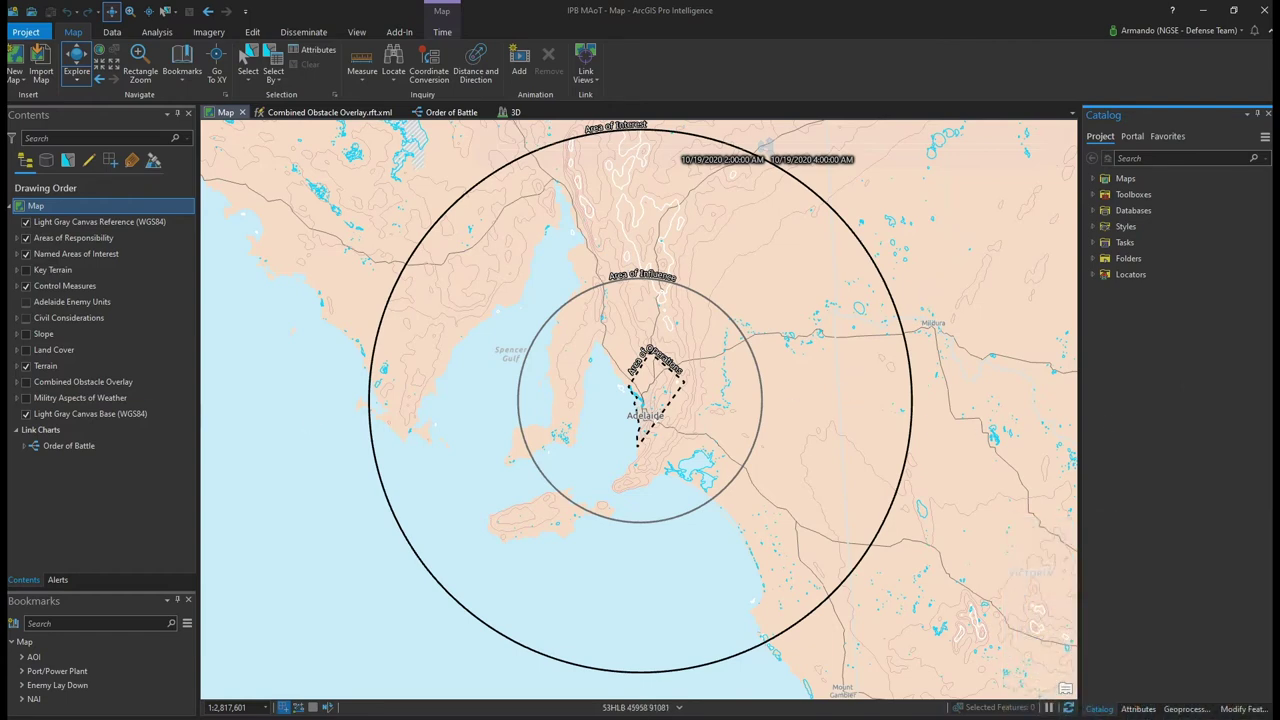
mouse_move(157, 676)
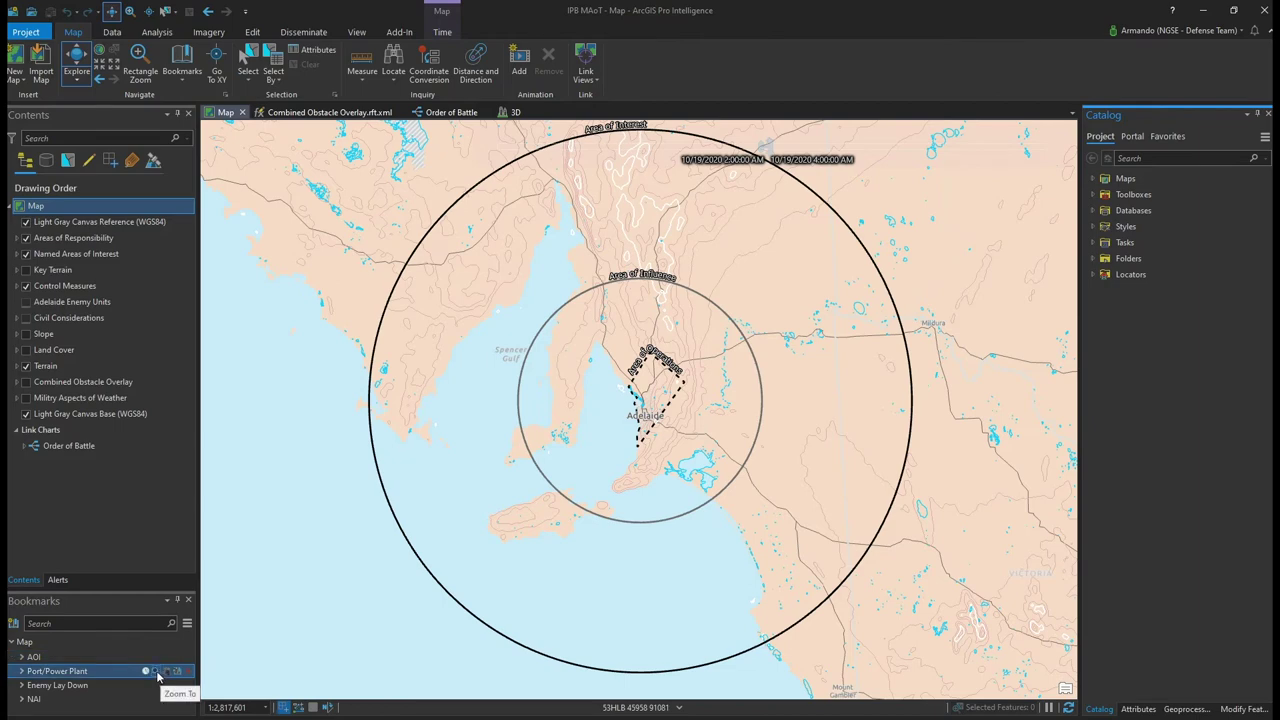
click(157, 676)
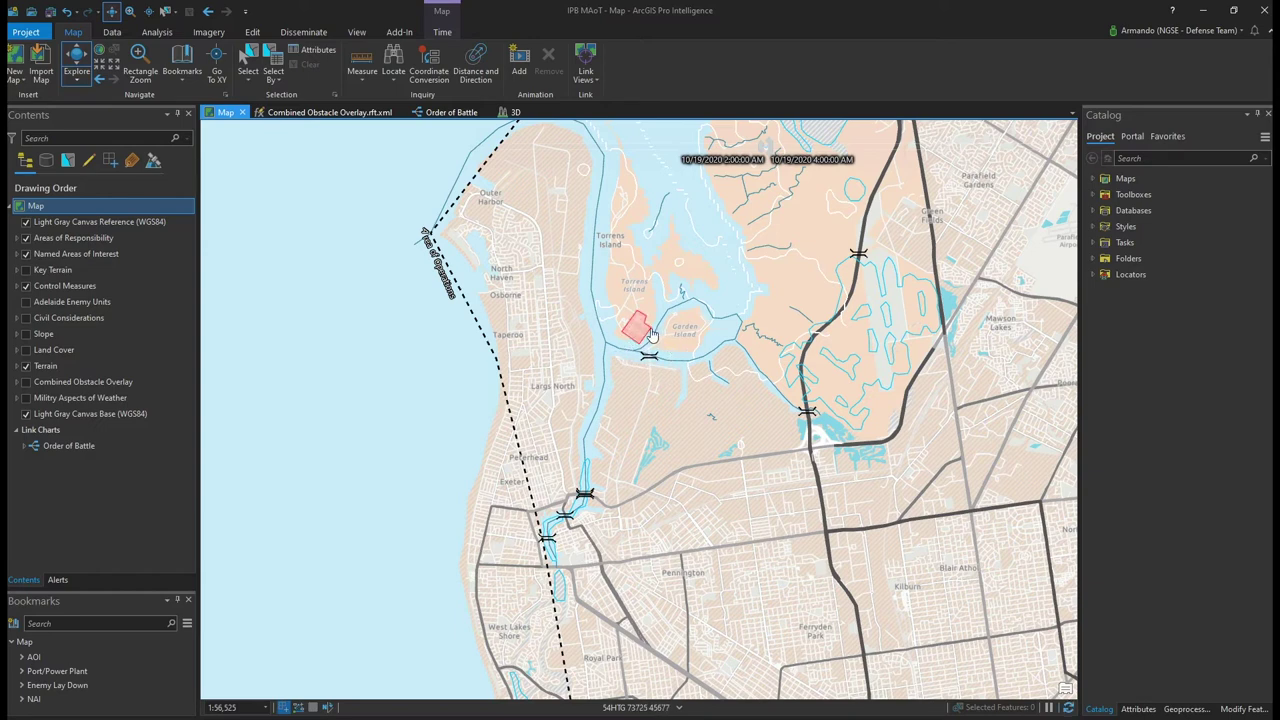
- Toggle the Civil Considerations, Slope and Land Cover layers on briefly, leaving all three hidden
click(18, 318)
click(26, 318)
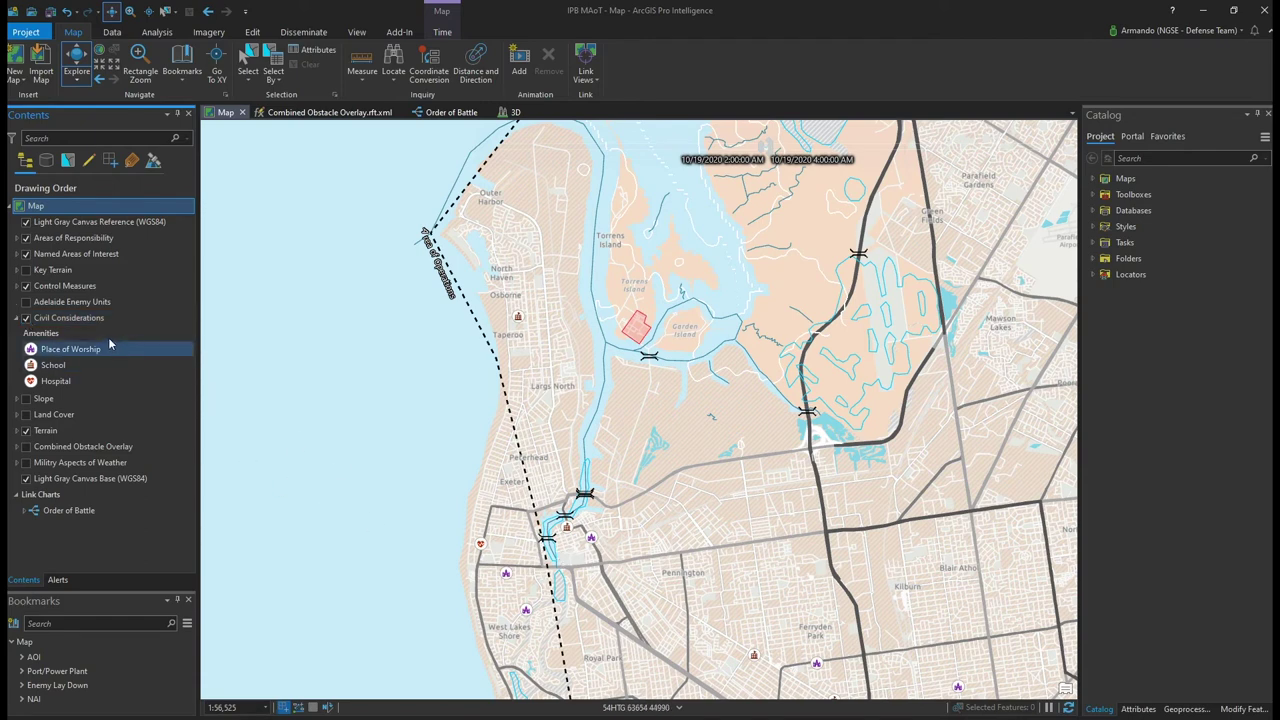
click(18, 318)
click(27, 320)
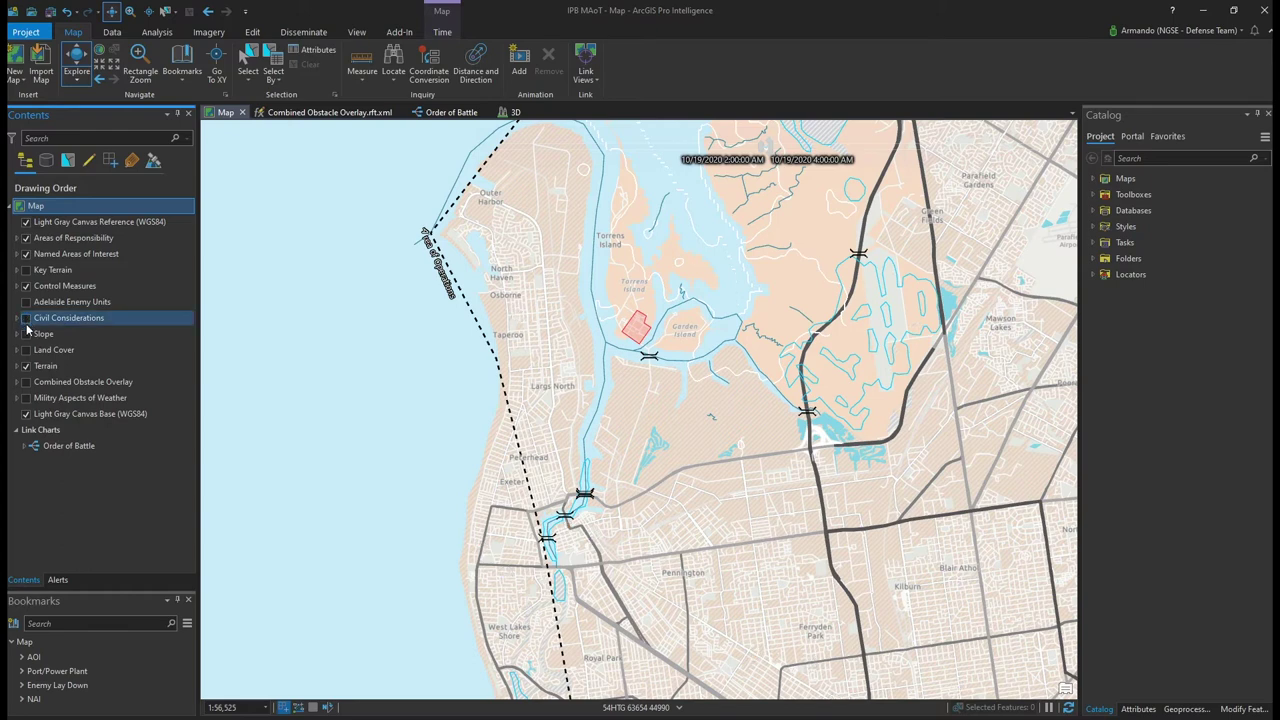
click(19, 337)
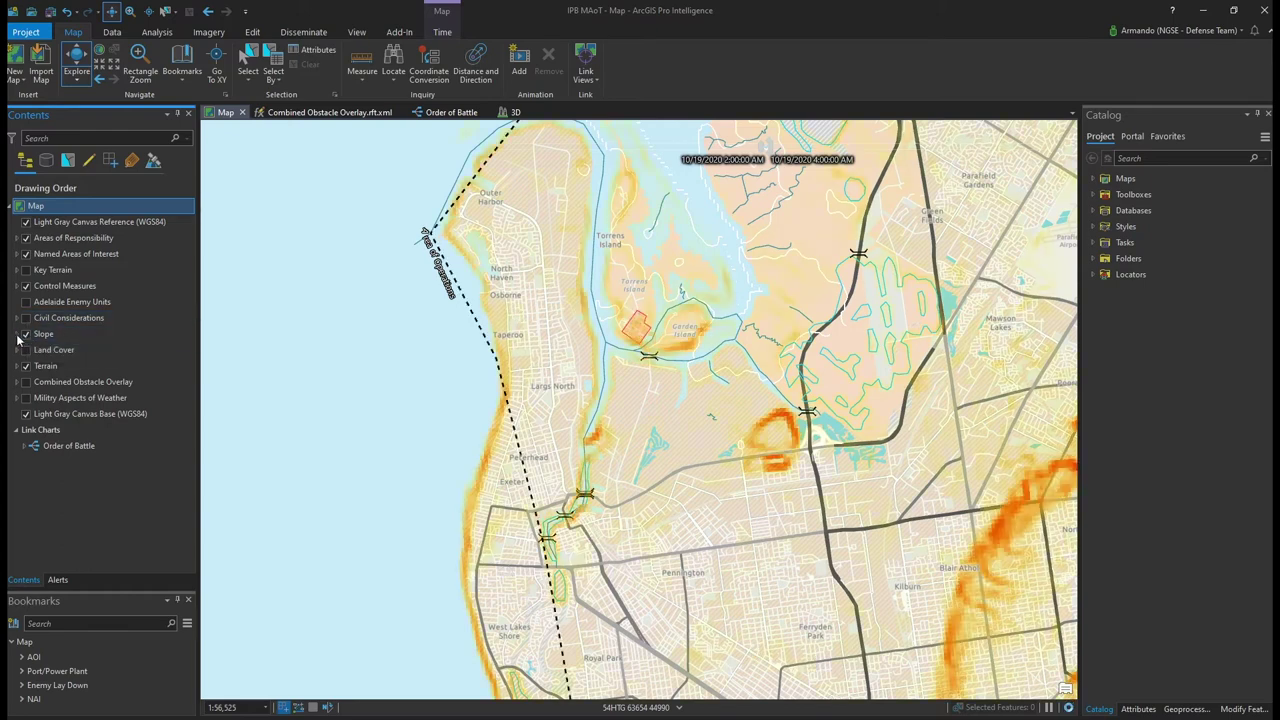
click(25, 335)
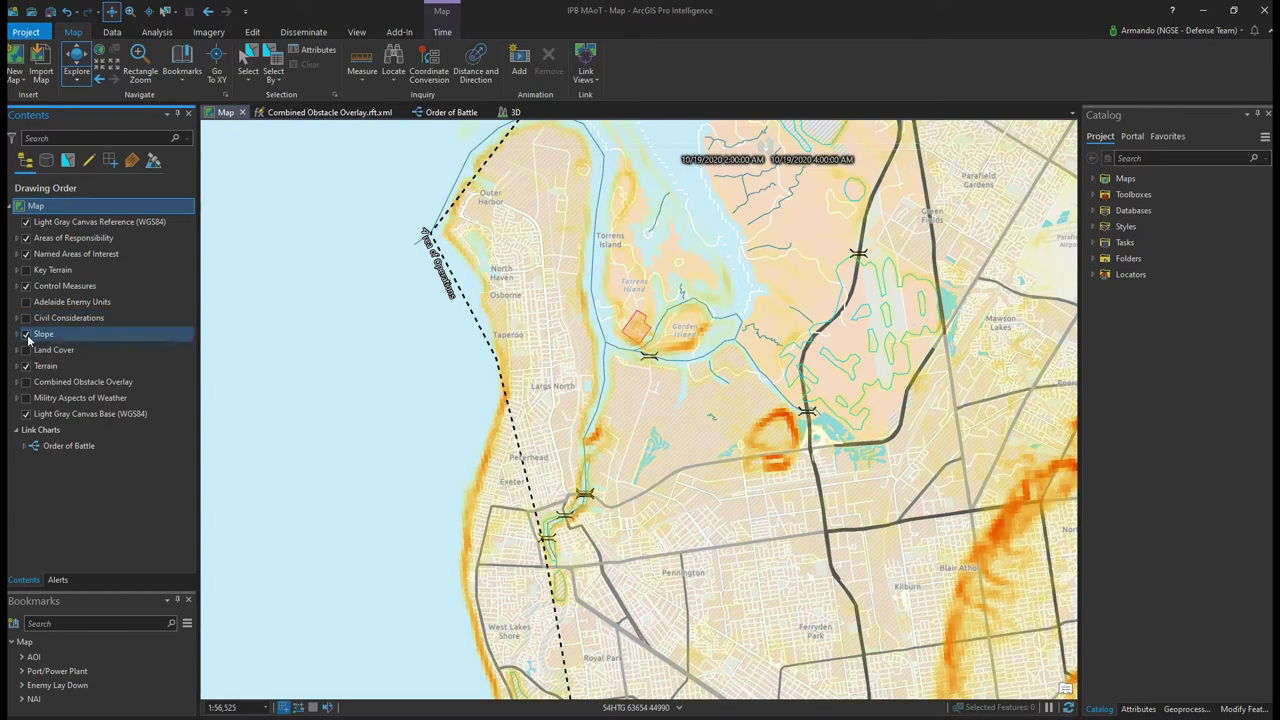
click(27, 350)
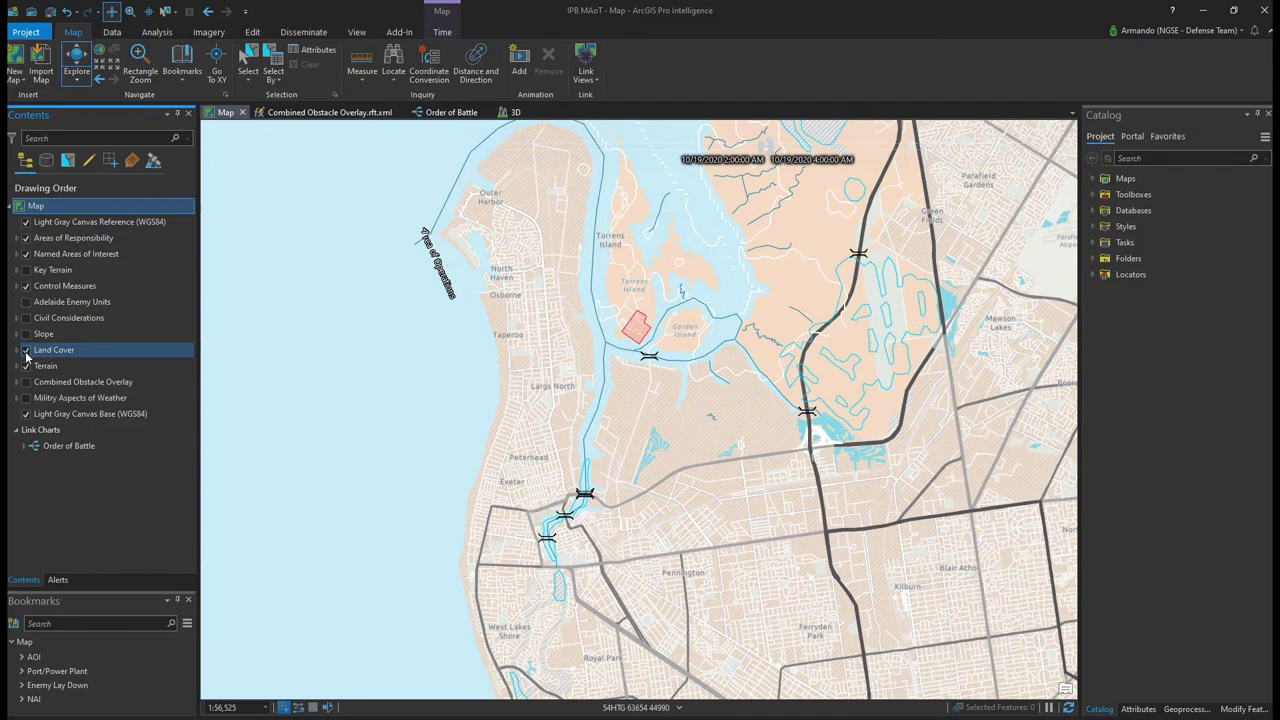
click(26, 350)
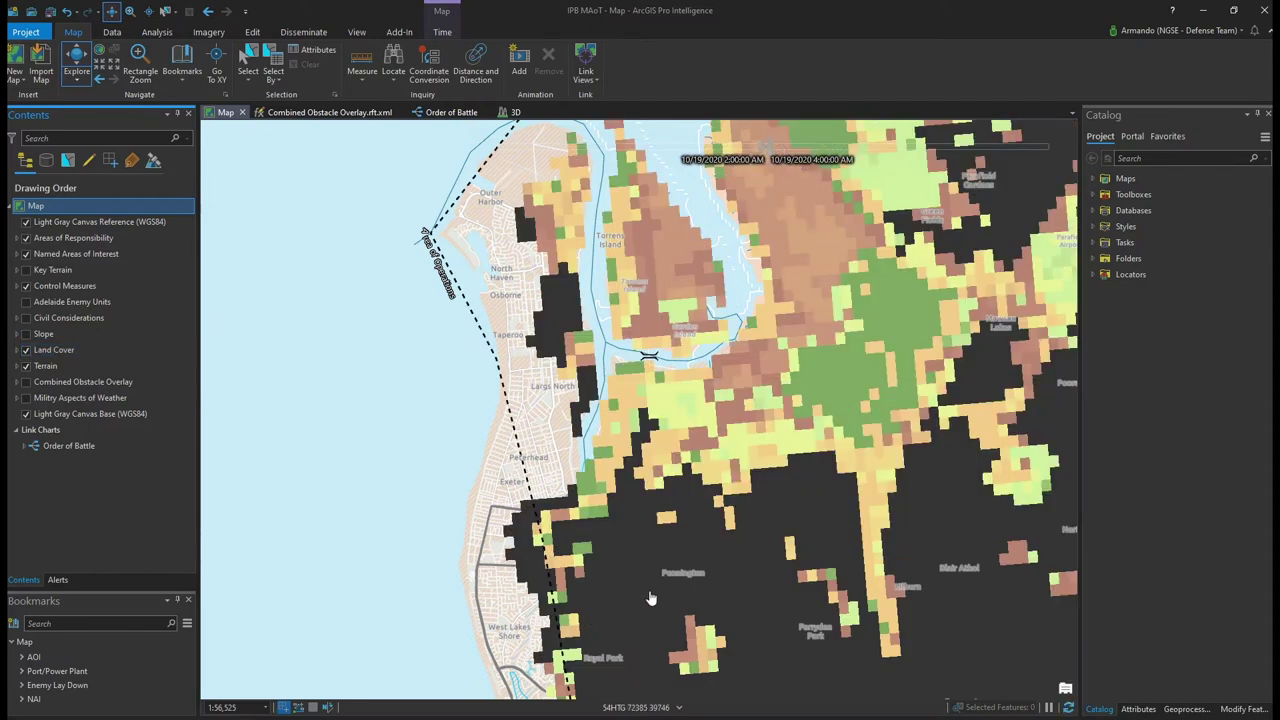
click(26, 350)
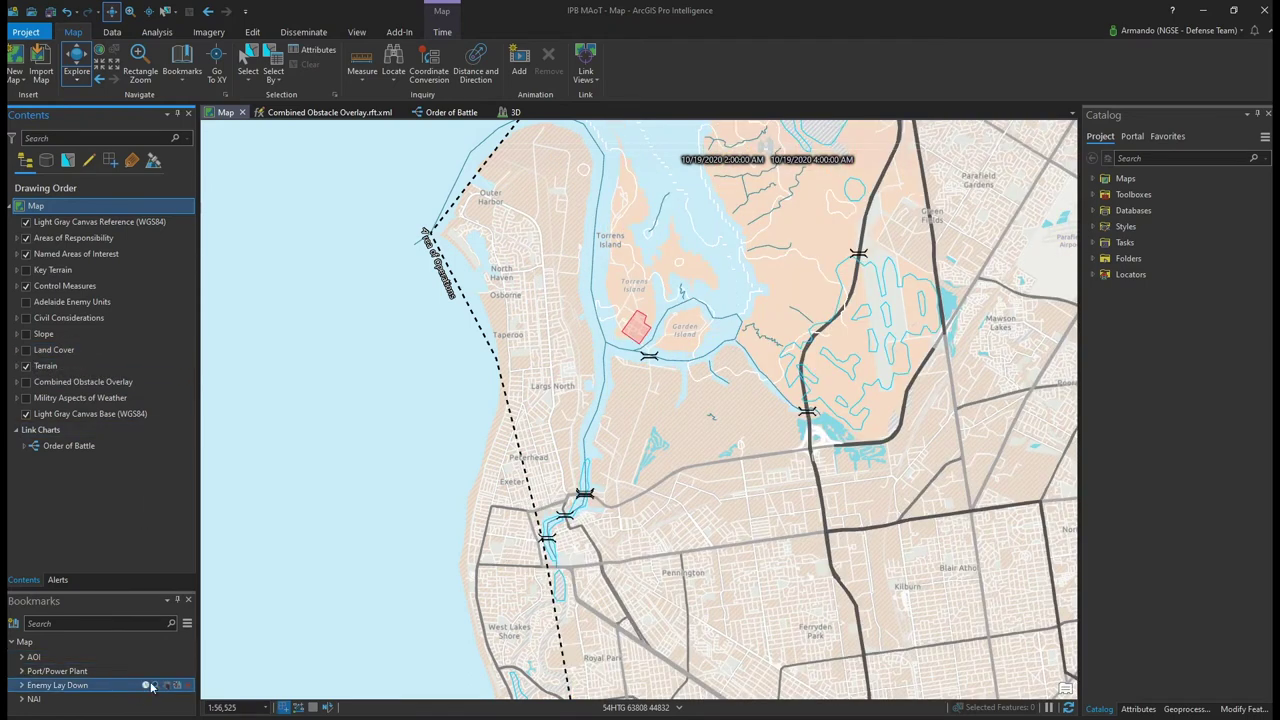
- Zoom to the Enemy Lay Down bookmark and show the Adelaide Enemy Units layer
click(155, 690)
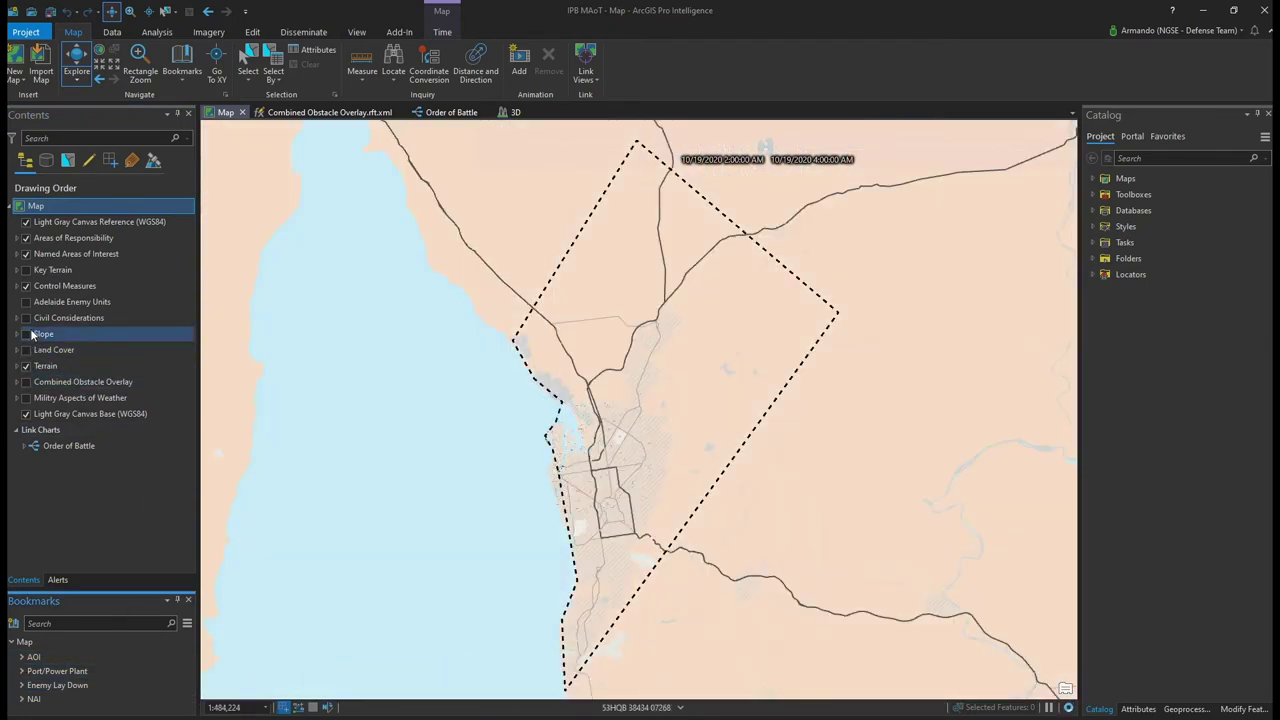
click(26, 303)
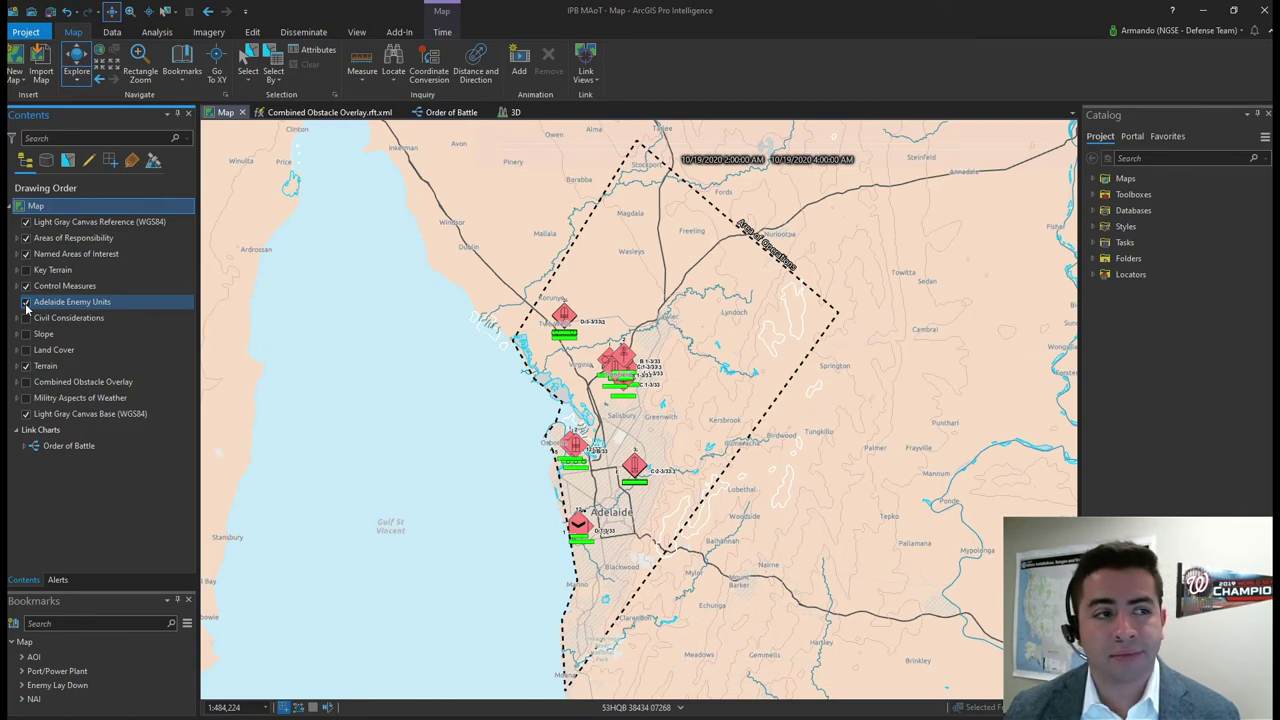
click(80, 397)
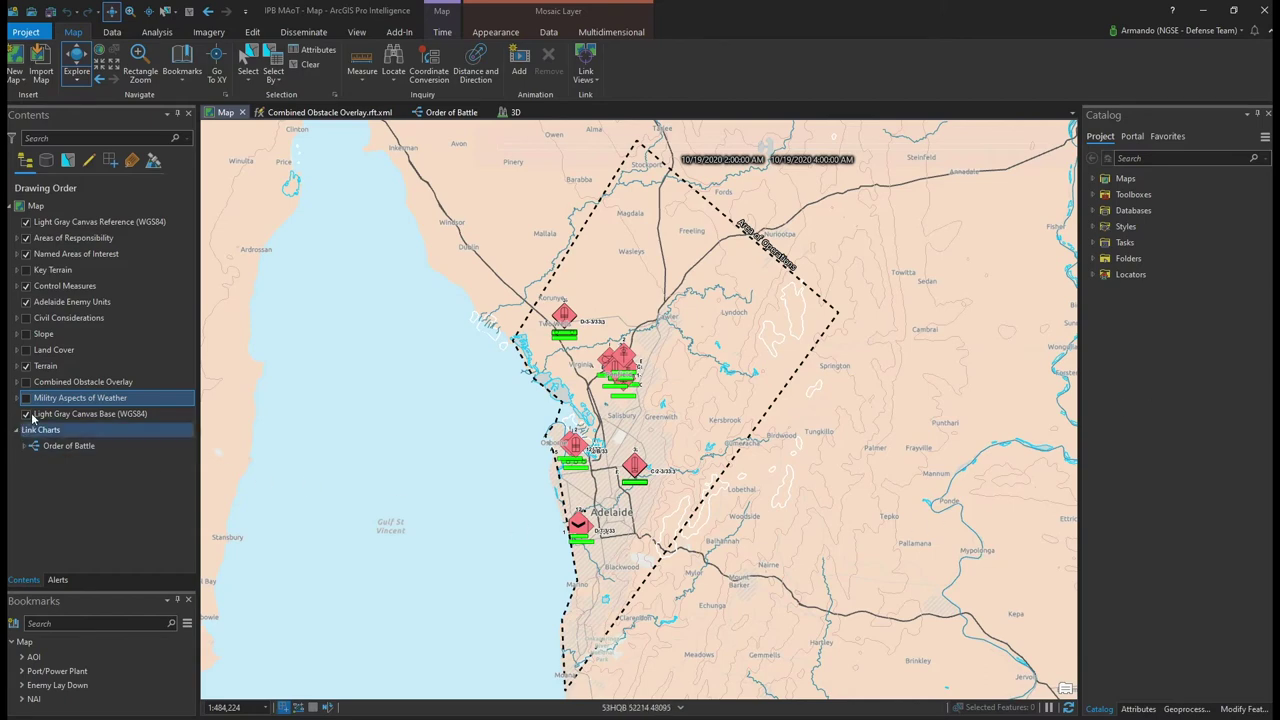
- Overlay then hide the Slope and Land Cover rasters, and open the Combined Obstacle Overlay.rft.xml model
click(26, 336)
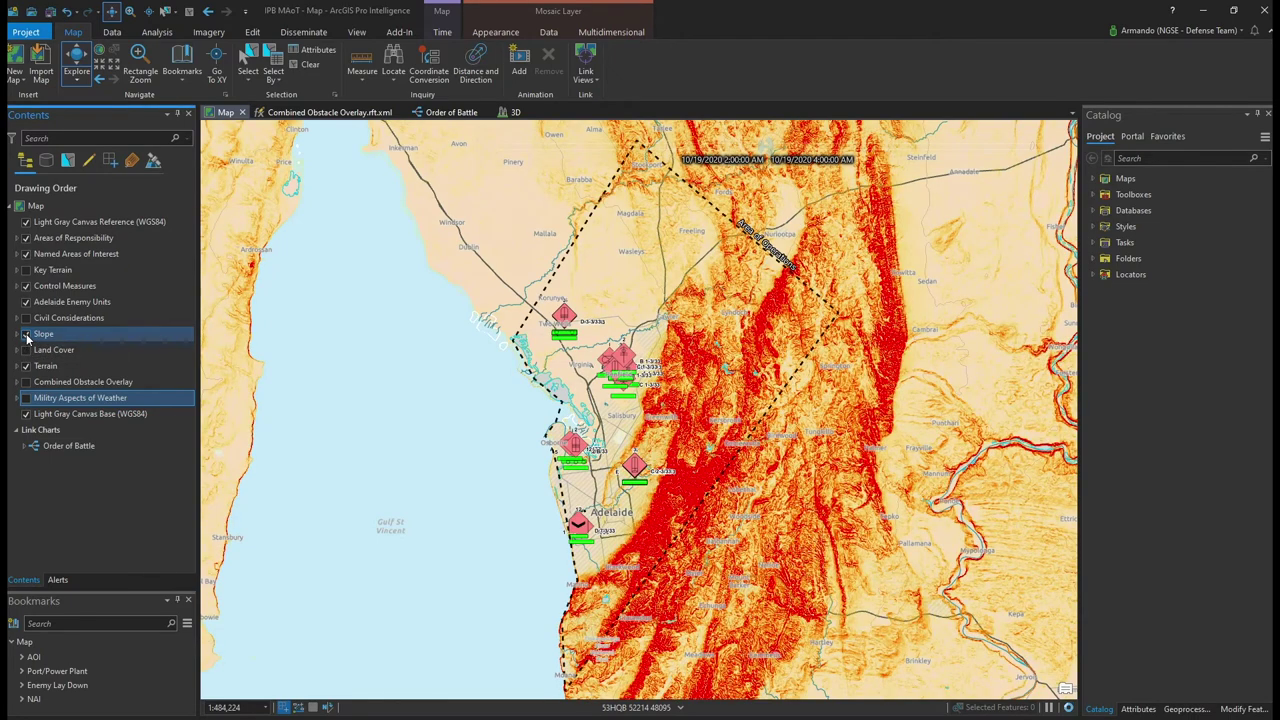
click(26, 351)
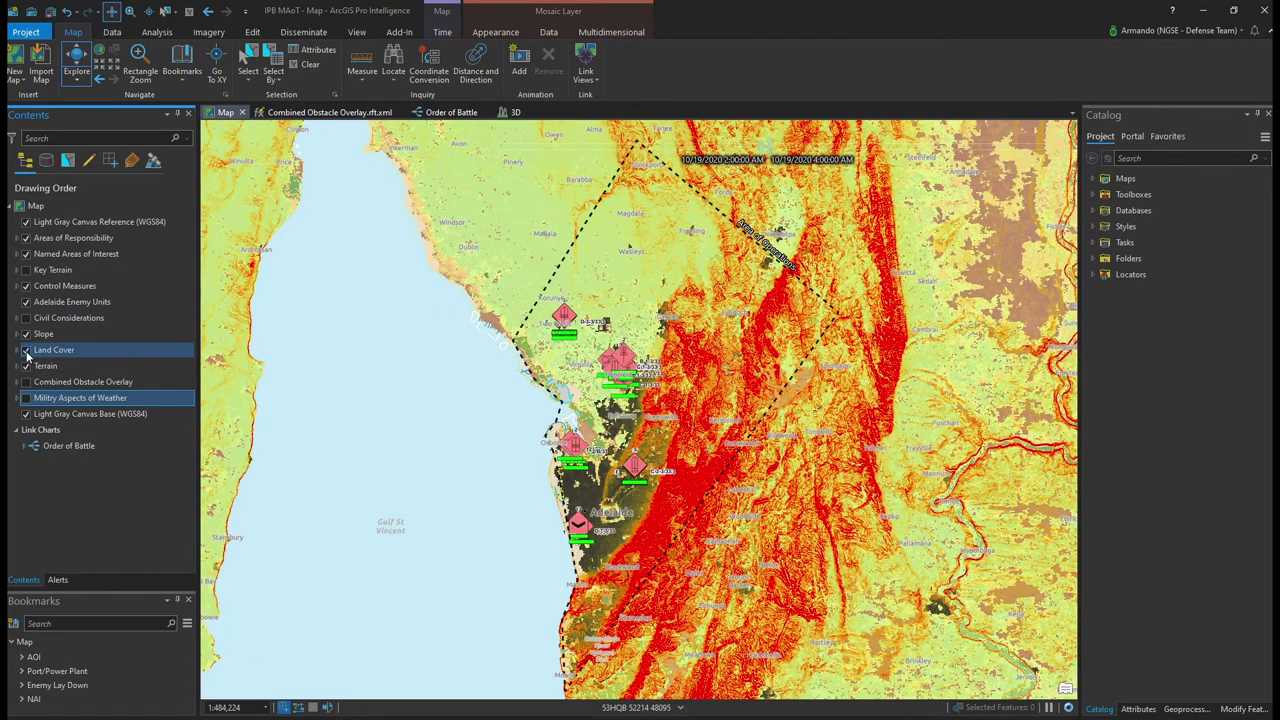
click(26, 334)
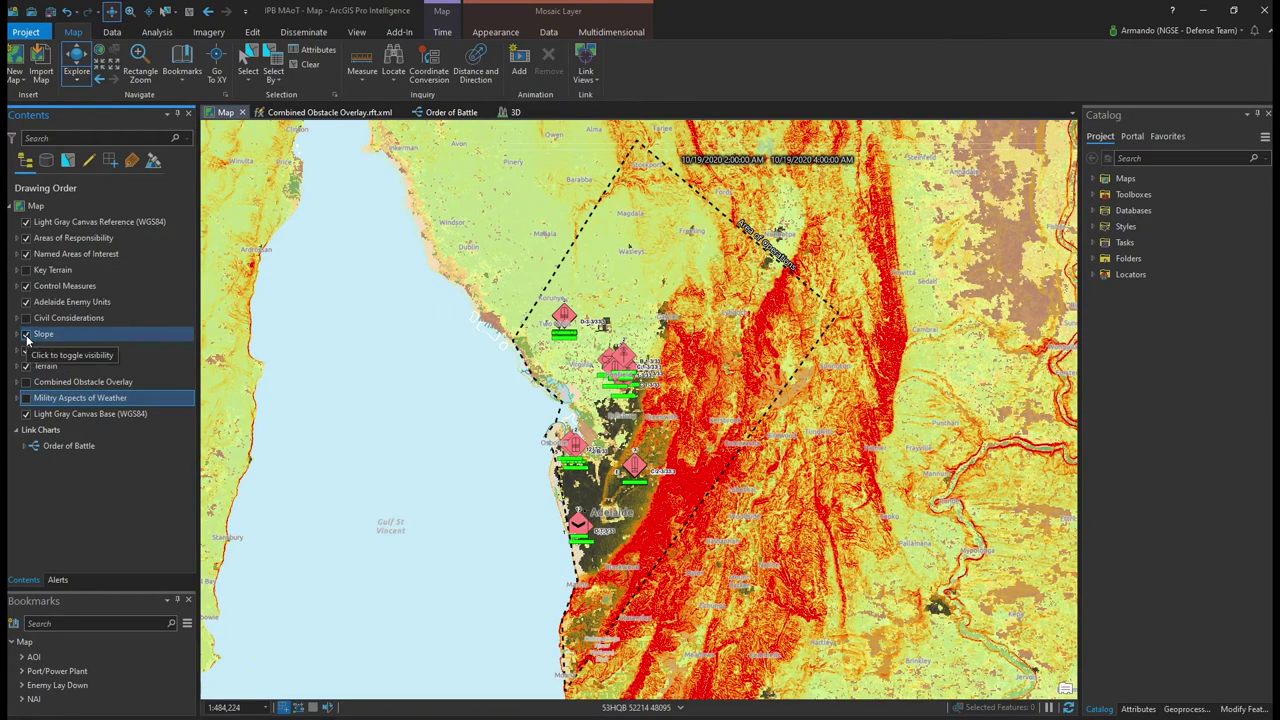
click(26, 350)
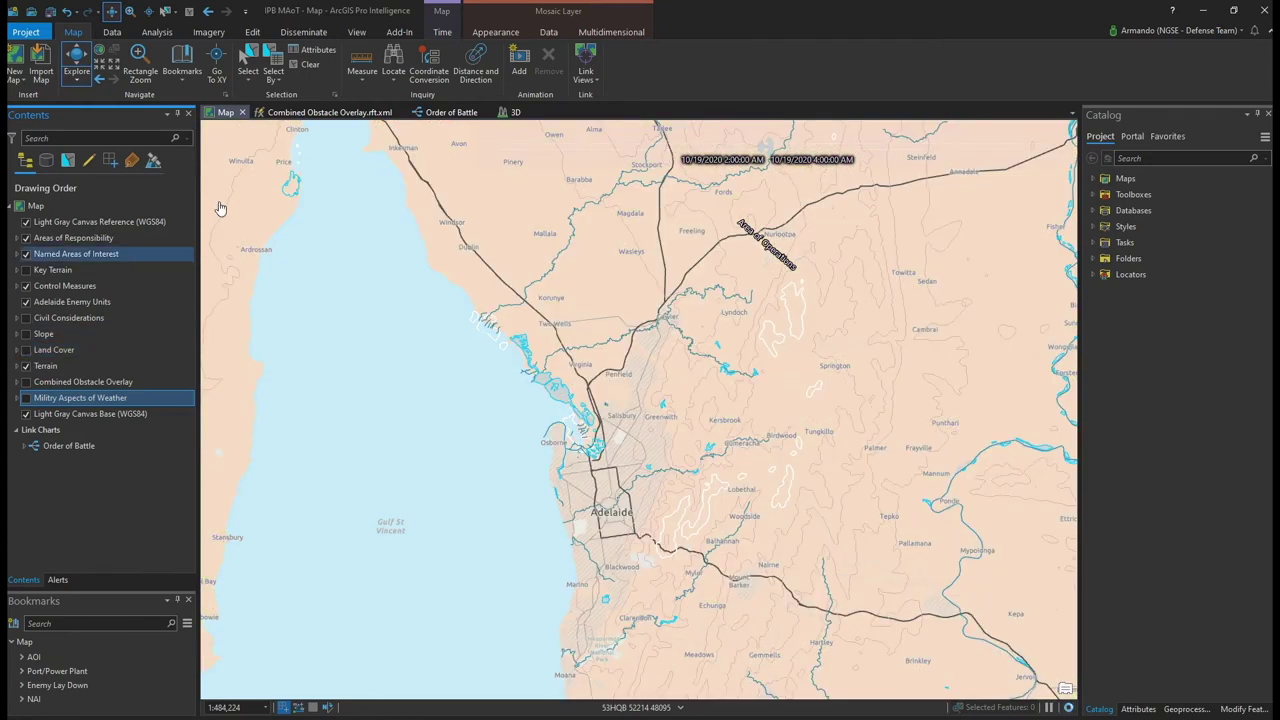
click(302, 115)
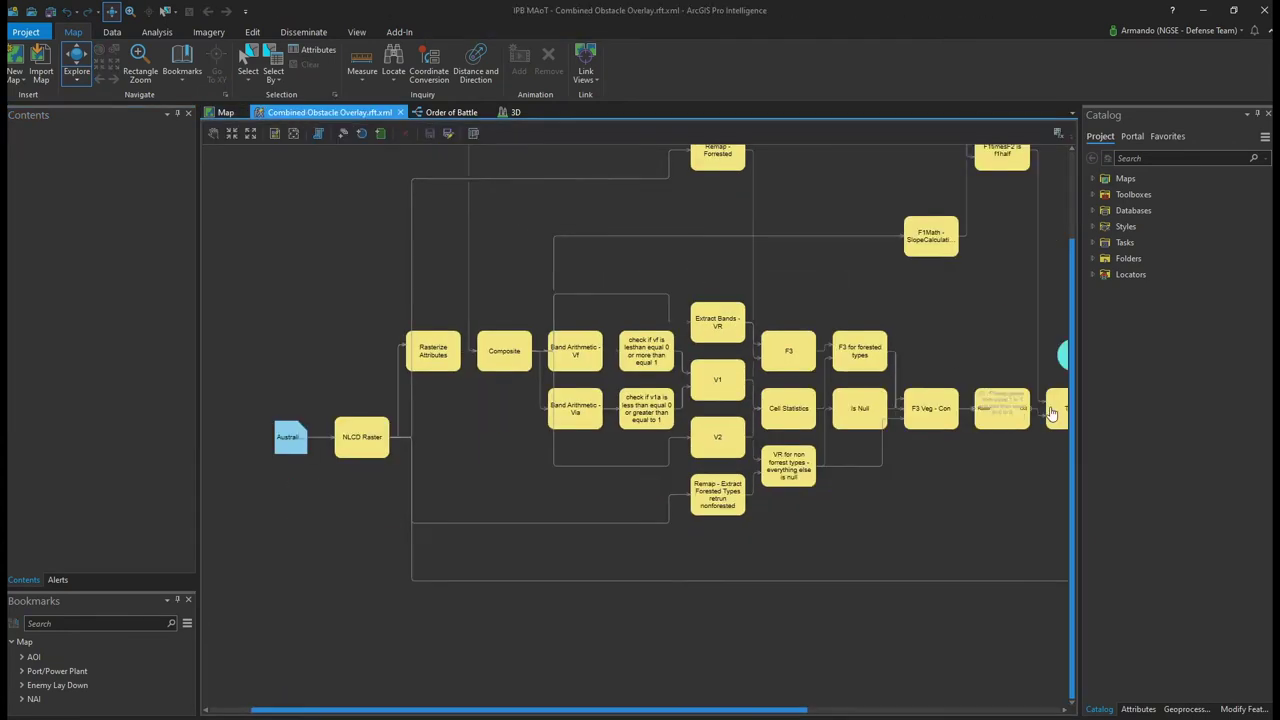
- Pan across the Combined Obstacle Overlay raster function chain and return to the Adelaide map
drag(1073, 404, 1076, 327)
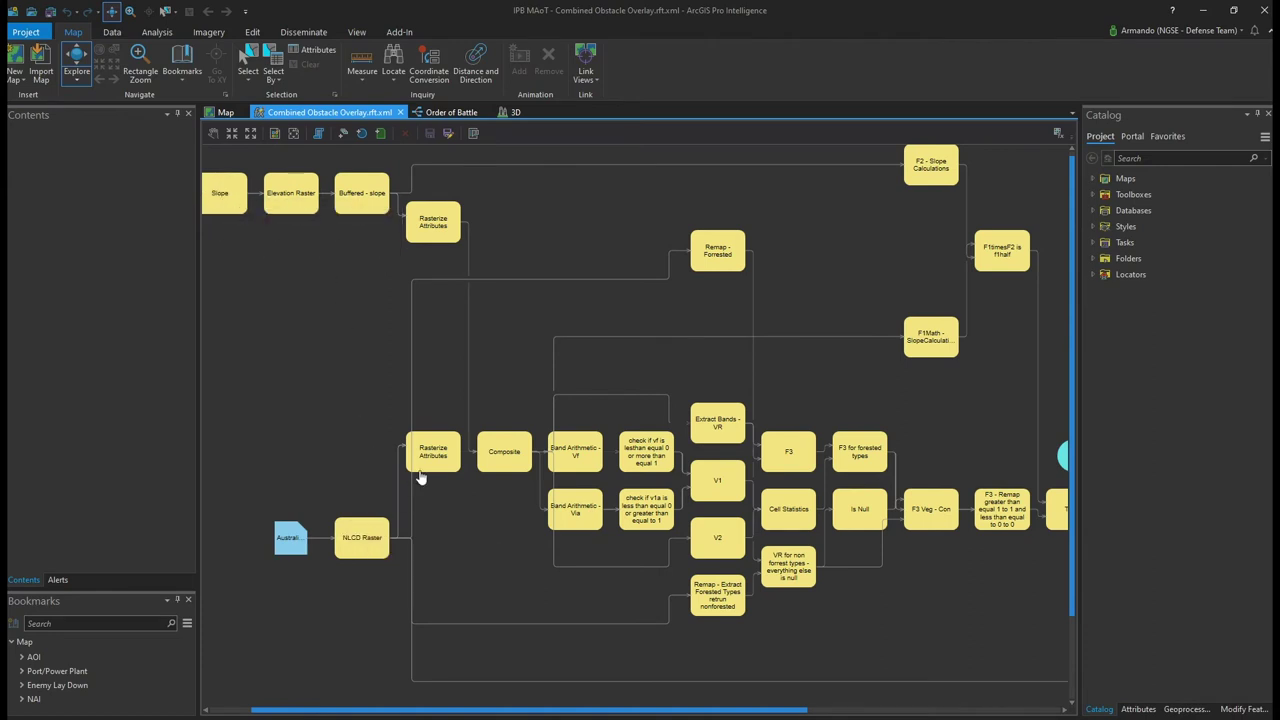
mouse_move(440, 457)
drag(644, 714, 790, 695)
- Turn on the Combined Obstacle Overlay, zoom to the AOI bookmark, then hide the overlay again
click(224, 112)
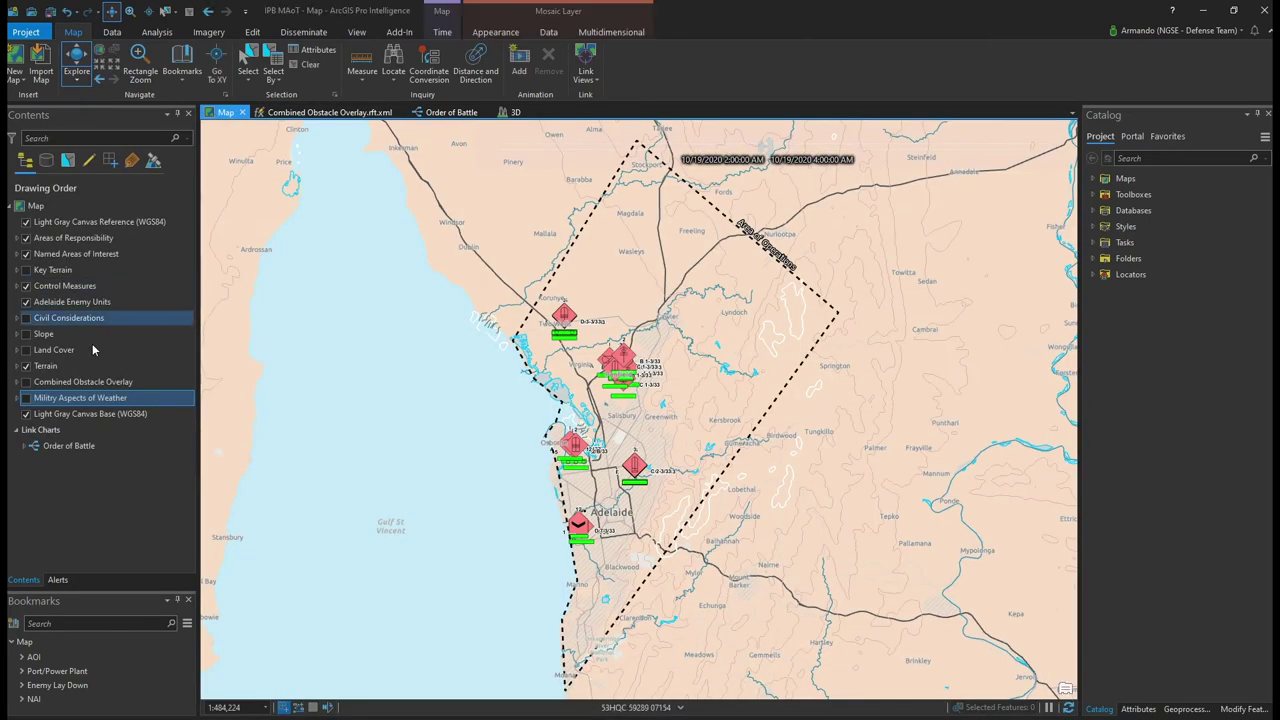
click(60, 381)
click(26, 381)
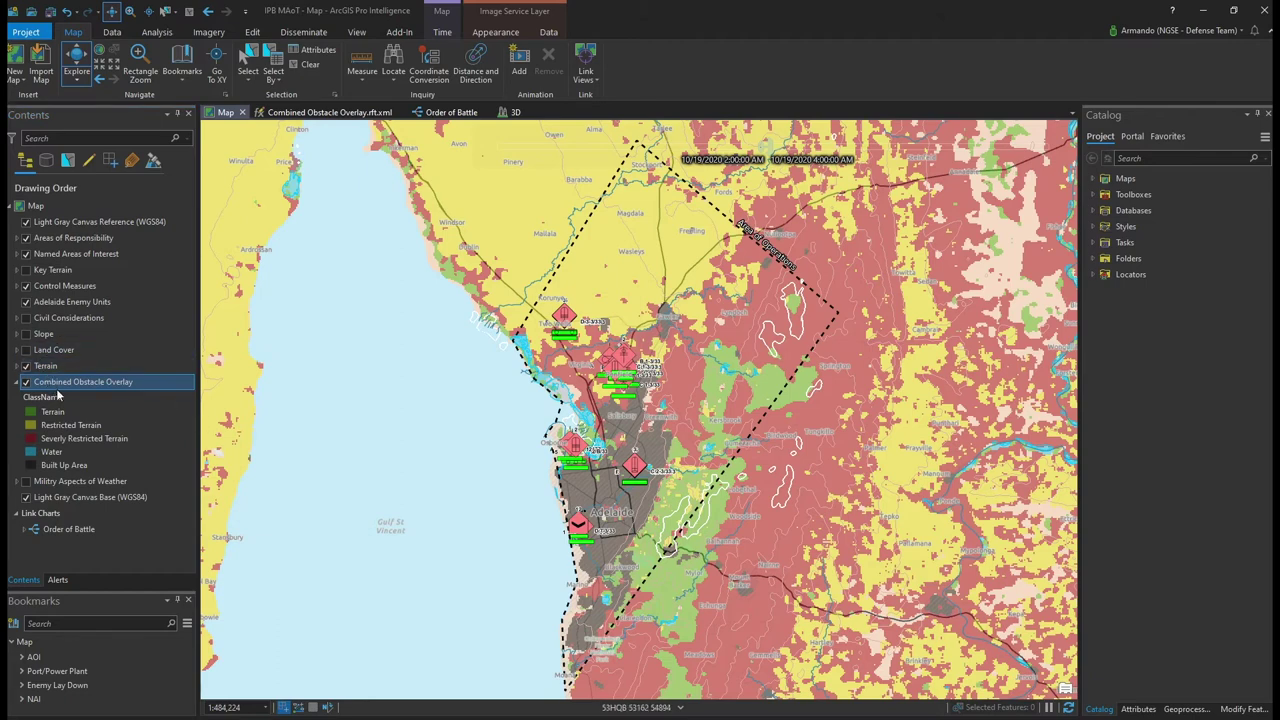
mouse_move(152, 657)
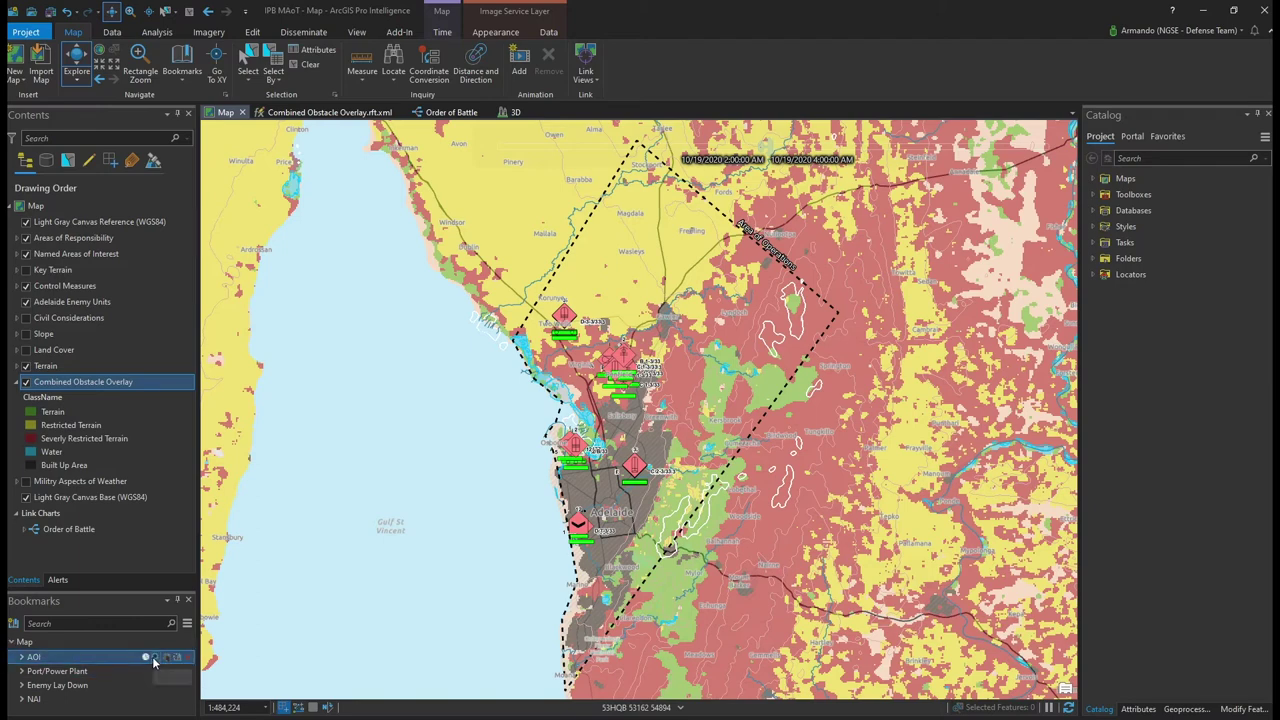
click(153, 658)
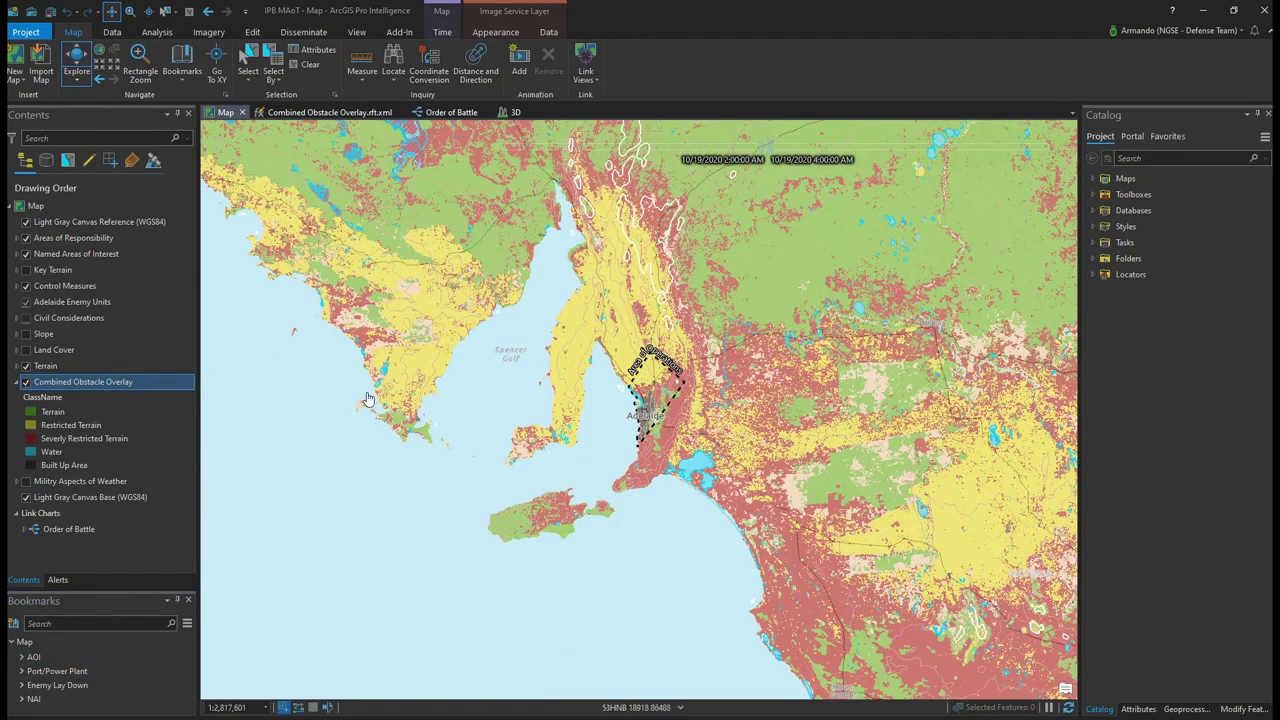
click(25, 381)
- Show Militry Aspects of Weather rendered with the cross-country temperature impact template (Favourable/UnFavourable)
click(60, 397)
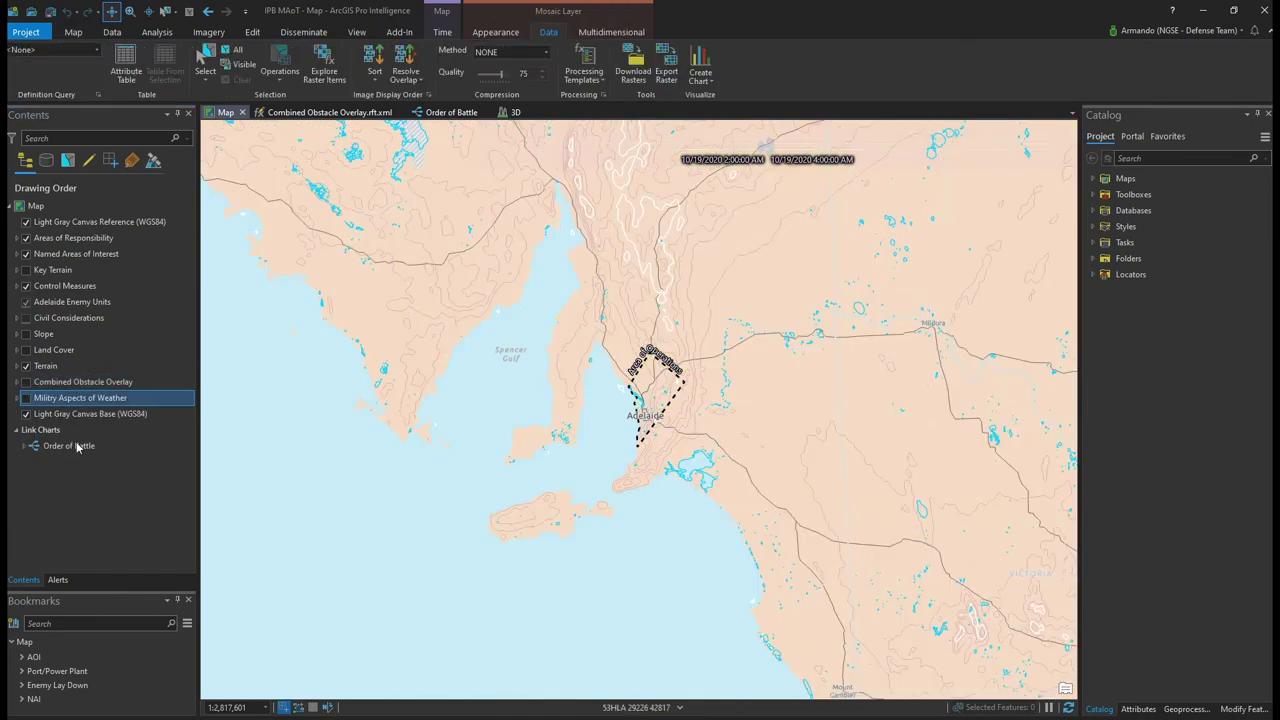
click(26, 398)
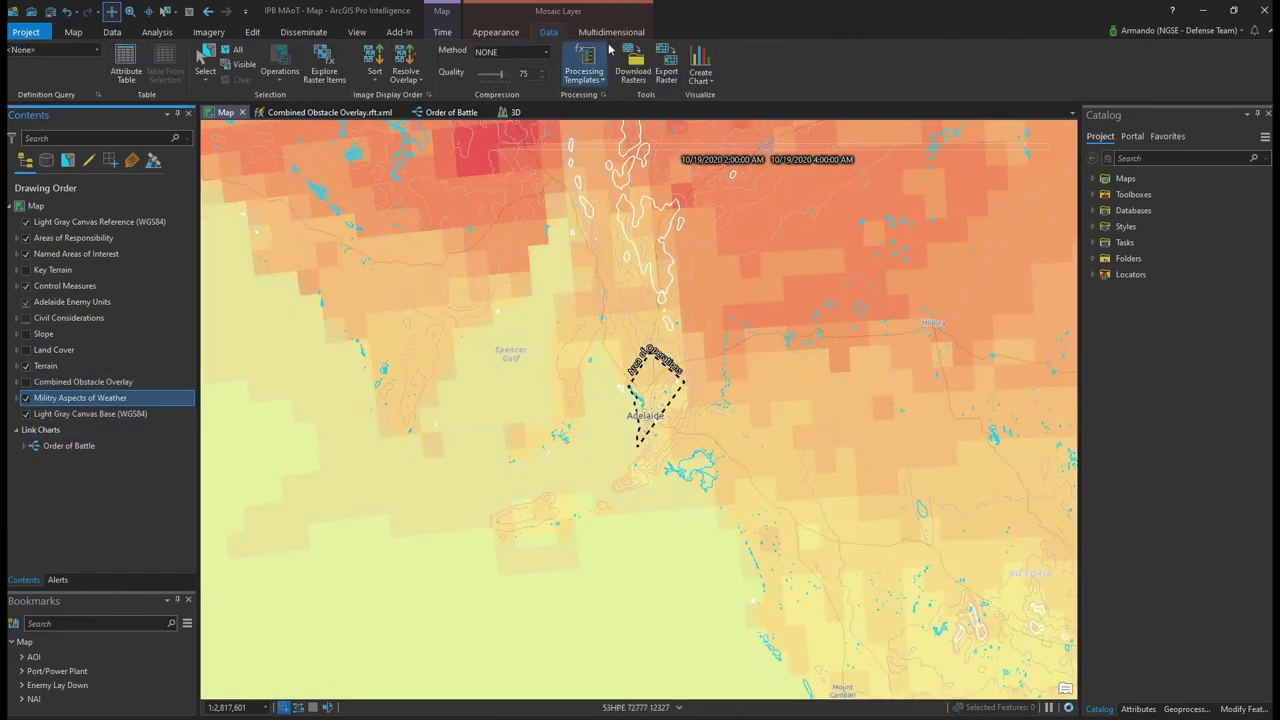
click(599, 85)
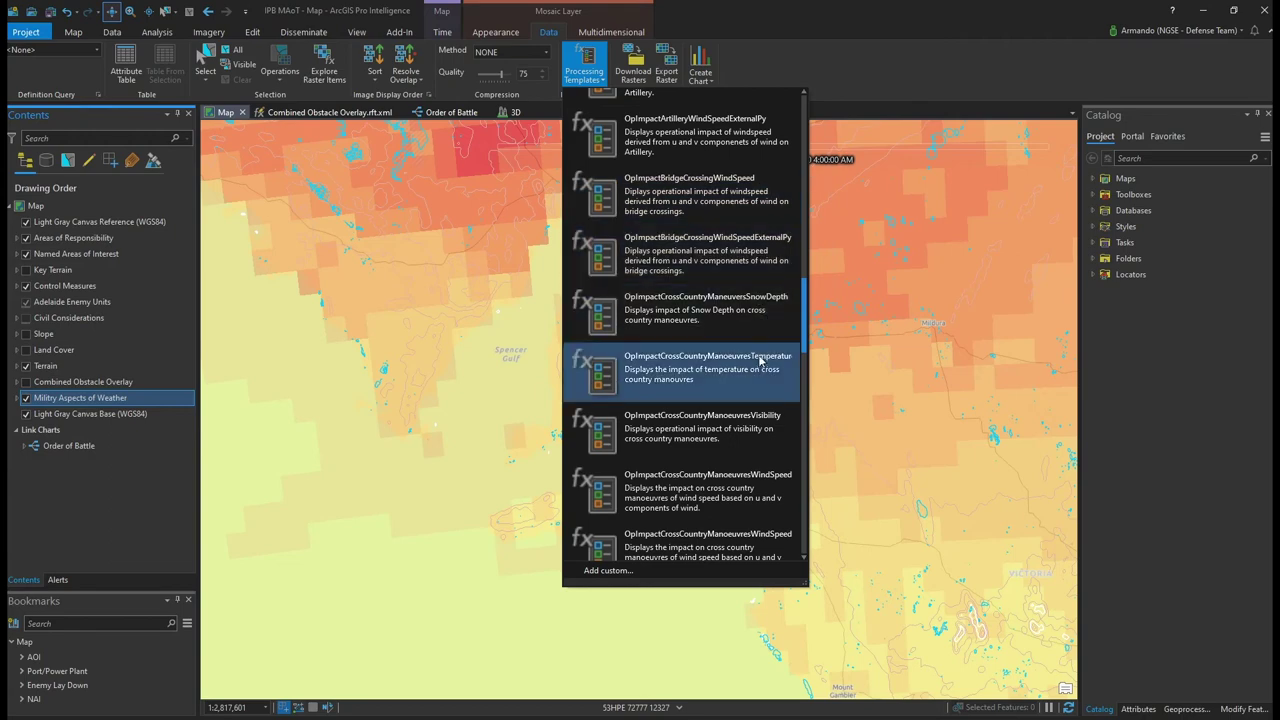
click(756, 368)
click(17, 399)
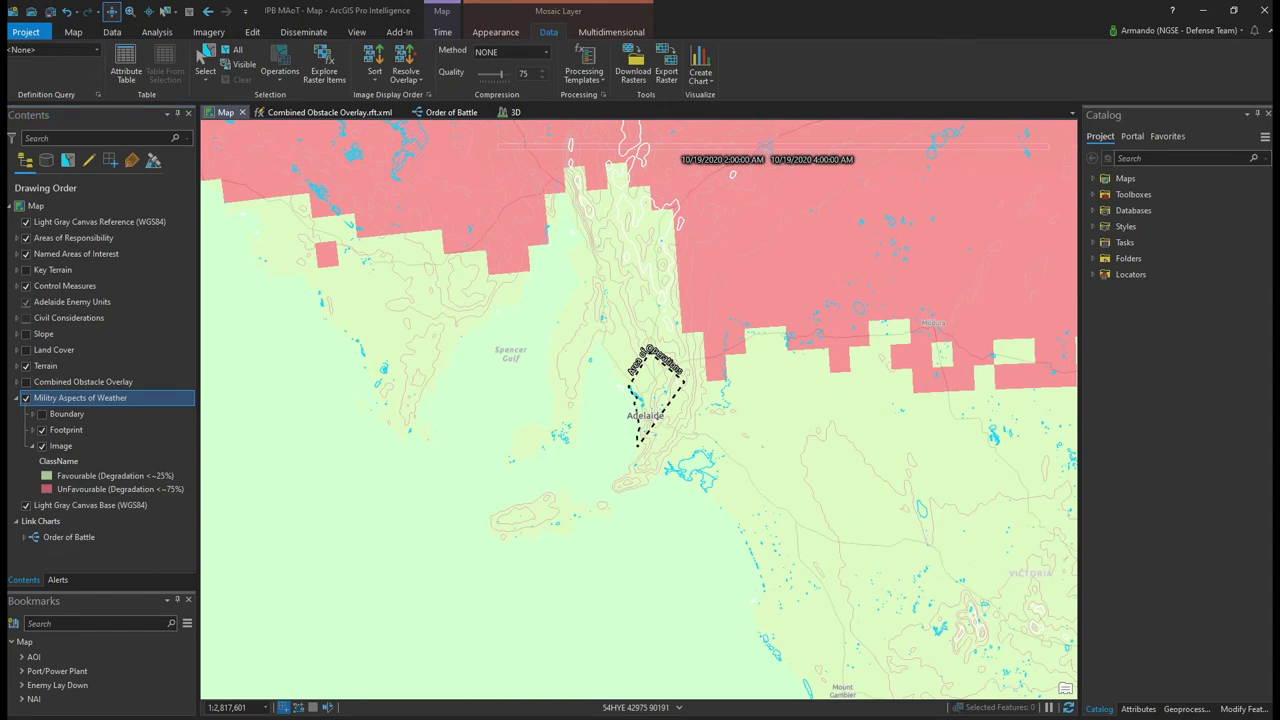
- Switch to the MTR target package PDF and select its 'Effective Firing Range (Km):7.1' line
key(alt+Tab)
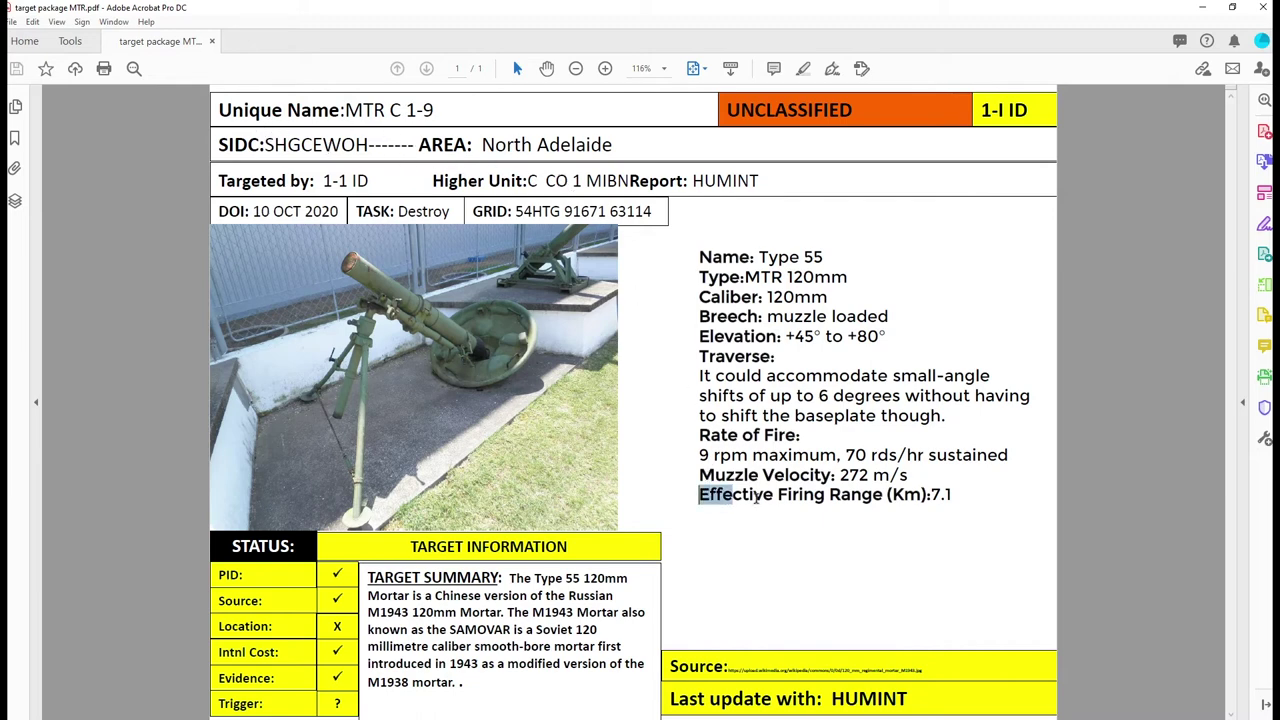
drag(757, 497, 952, 496)
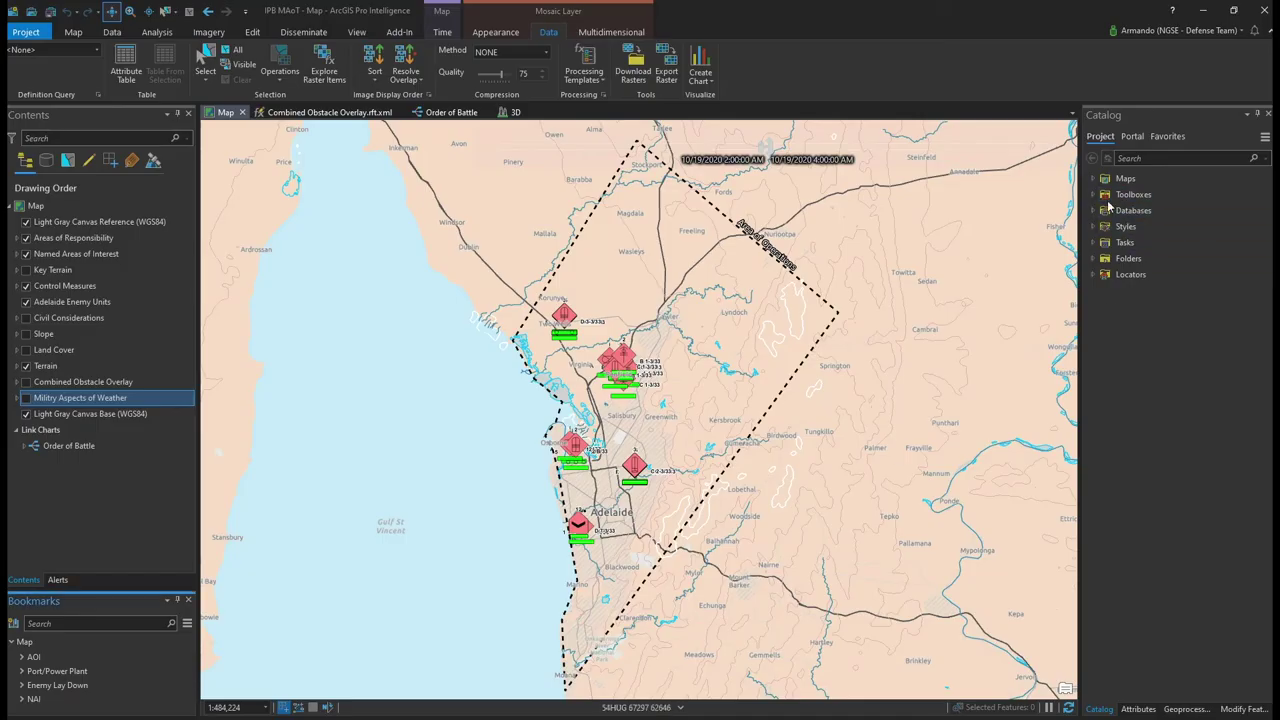
- Run the Target Package tool from the project toolboxes to completion
click(1094, 196)
double_click(1169, 228)
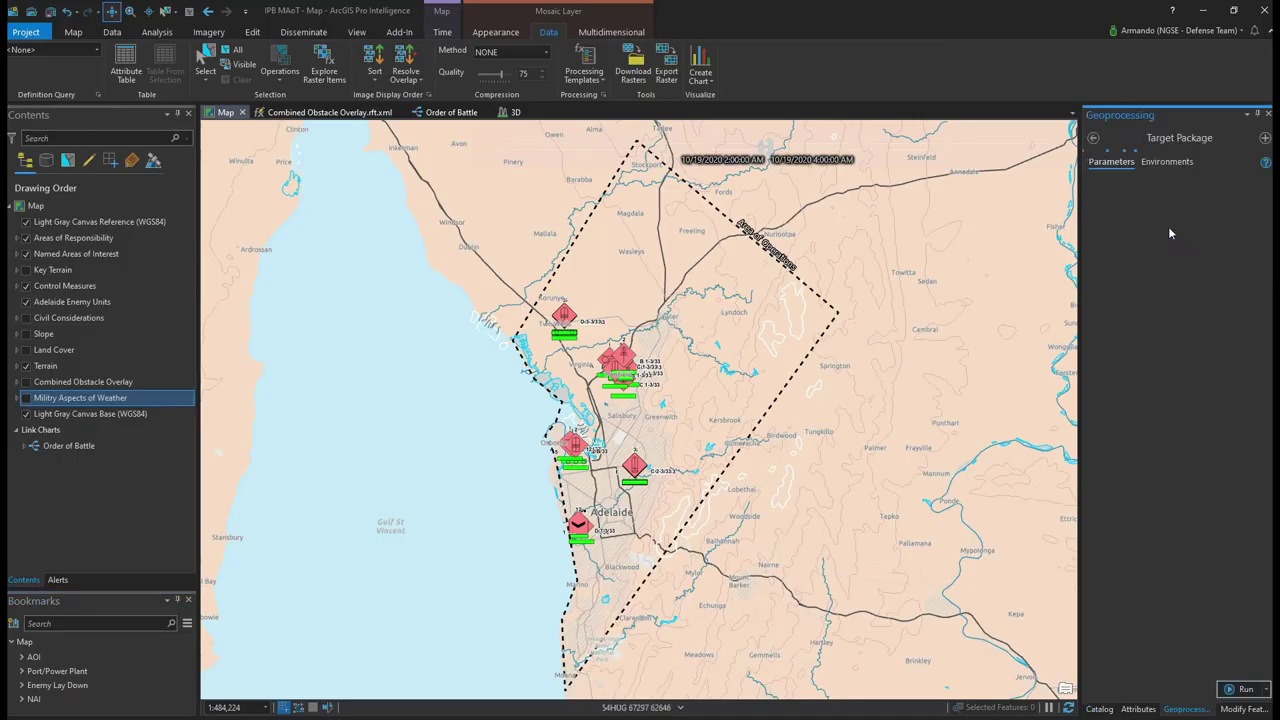
click(1244, 690)
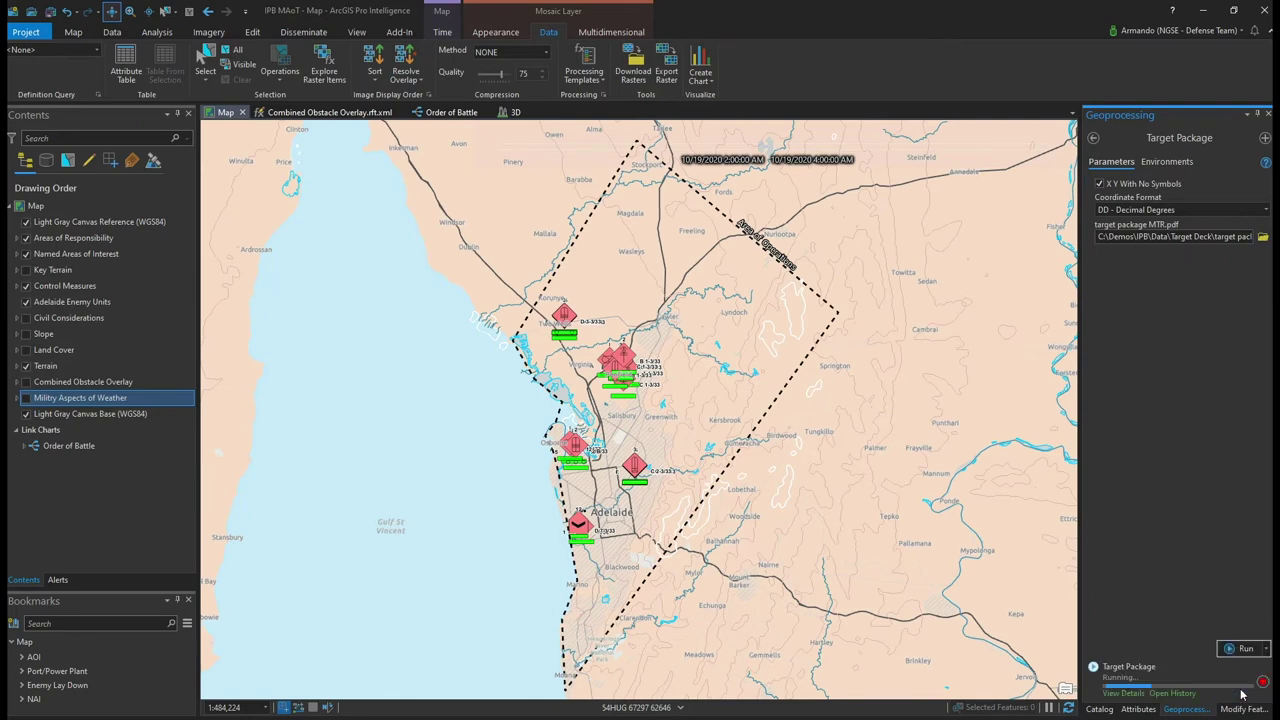
mouse_move(1242, 692)
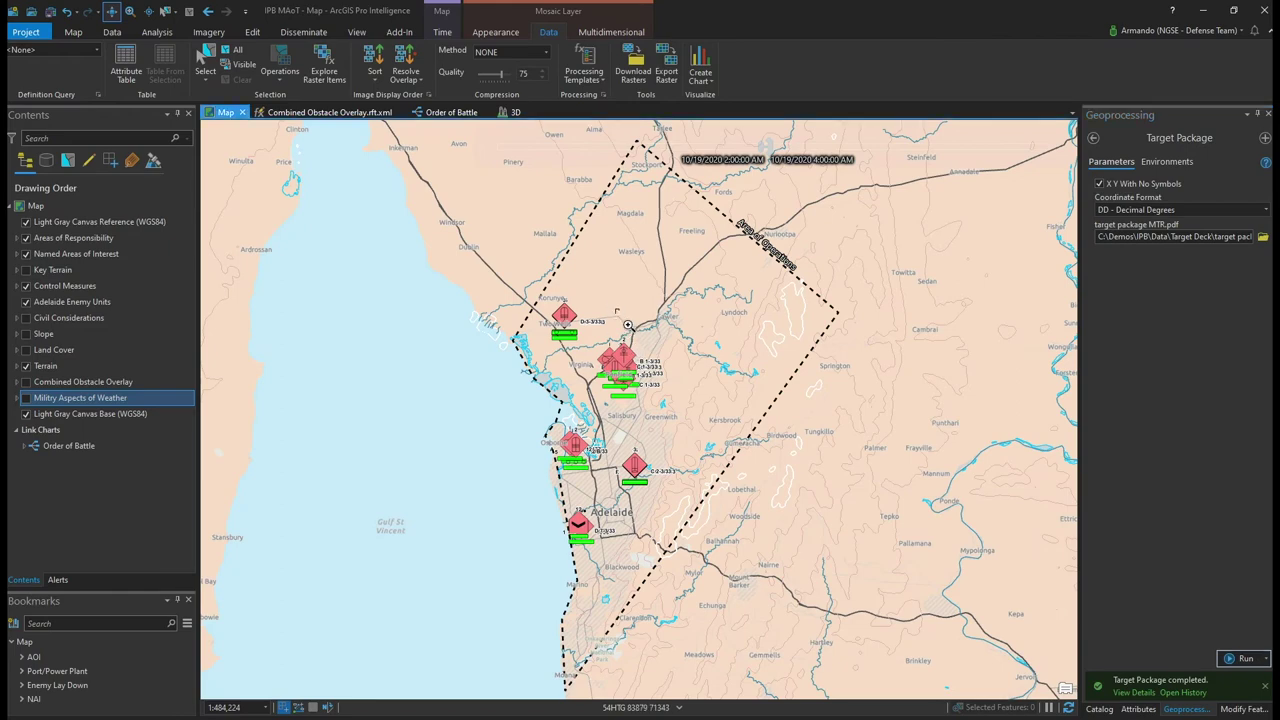
- Zoom in north of Adelaide and select the isolated enemy unit symbol
scroll(690, 396, up, 2)
scroll(690, 396, up, 4)
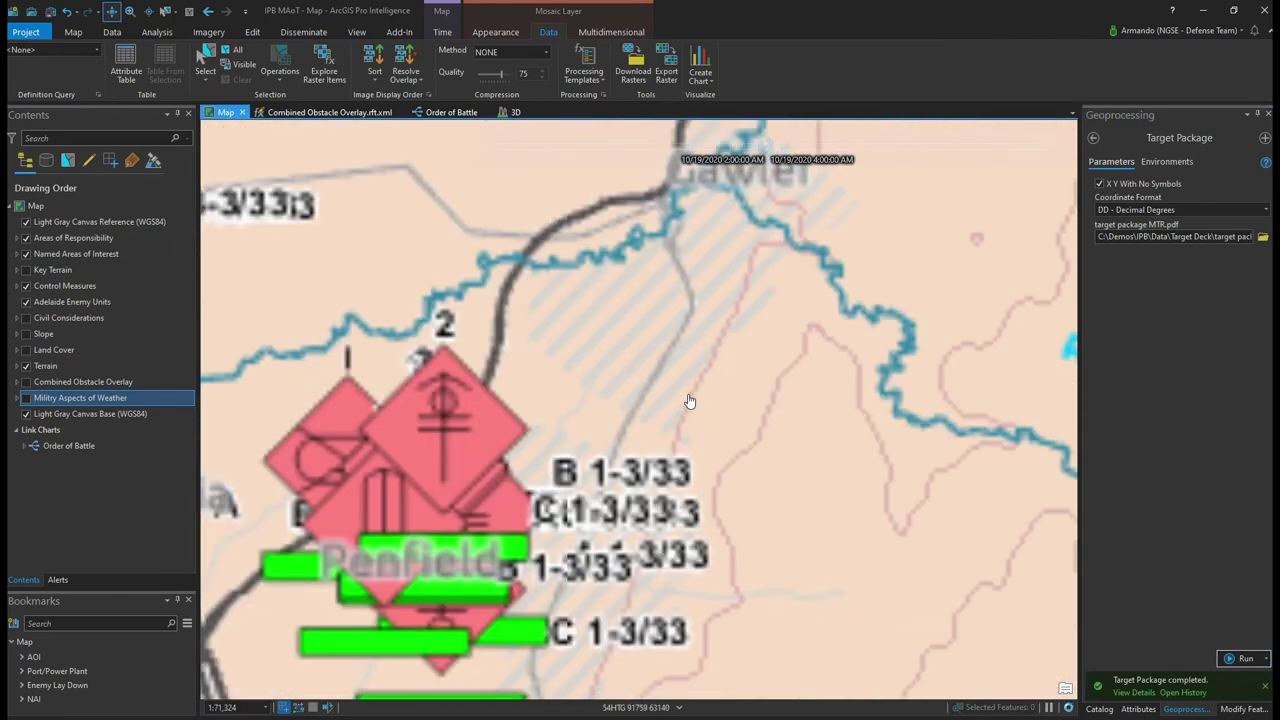
click(165, 13)
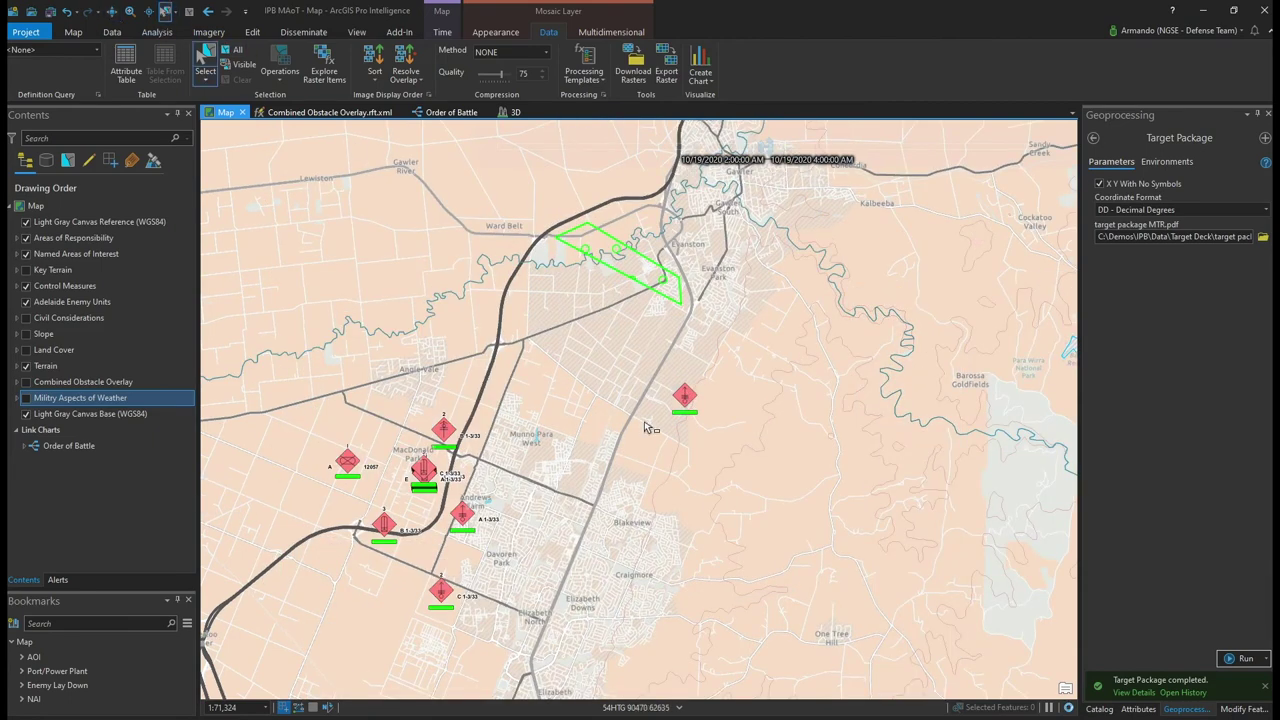
click(684, 398)
- Find MTR C 1-9 in the 1 MIBN Order of Battle chart, then clear the map selection
click(443, 113)
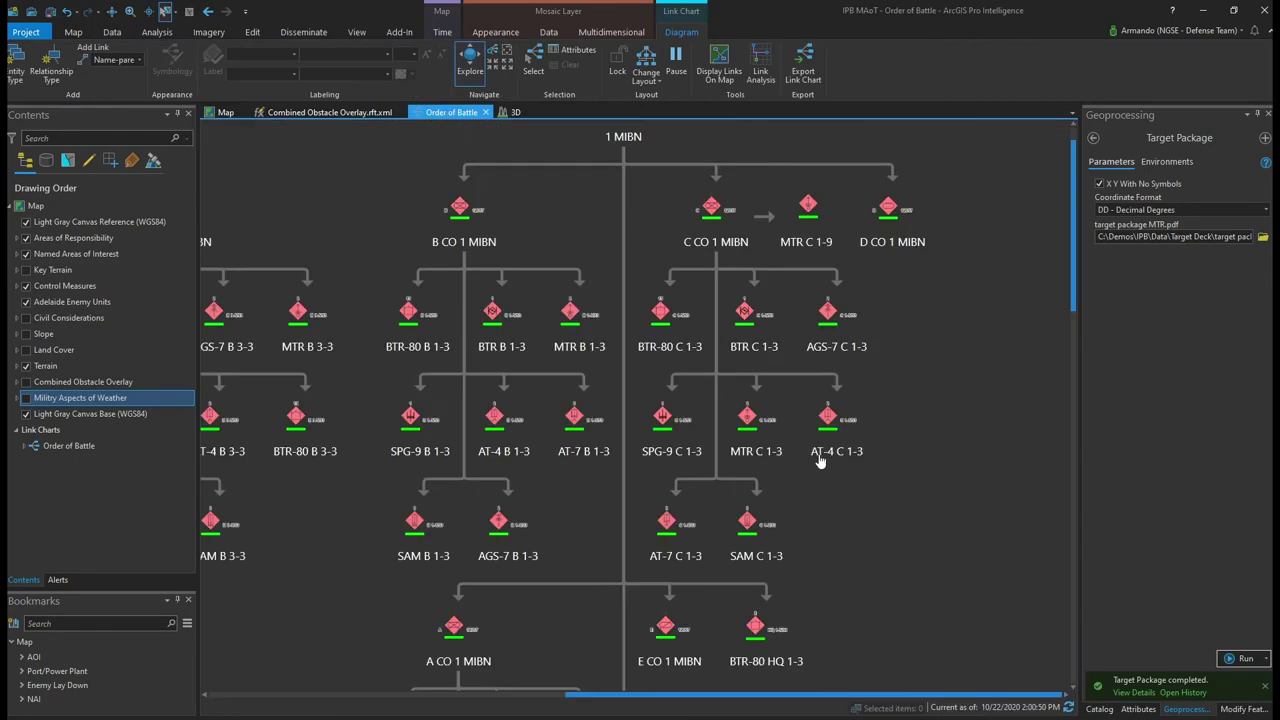
drag(1080, 315, 1076, 335)
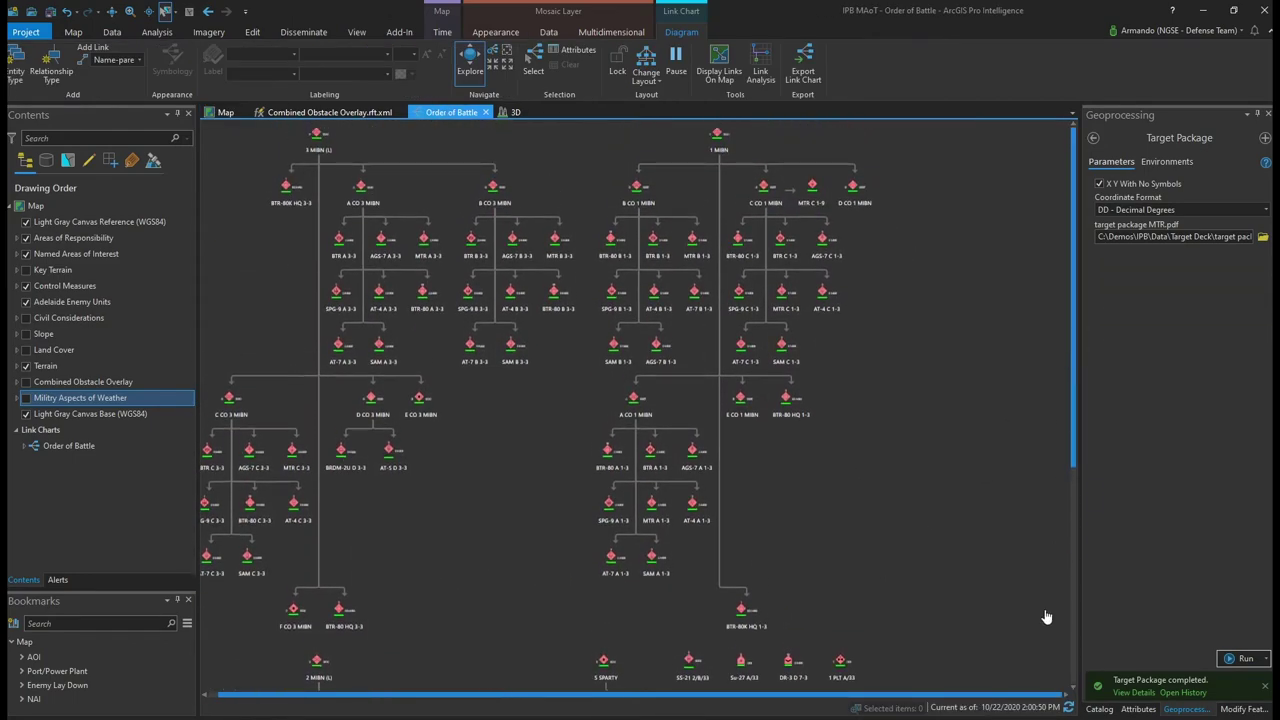
click(1068, 707)
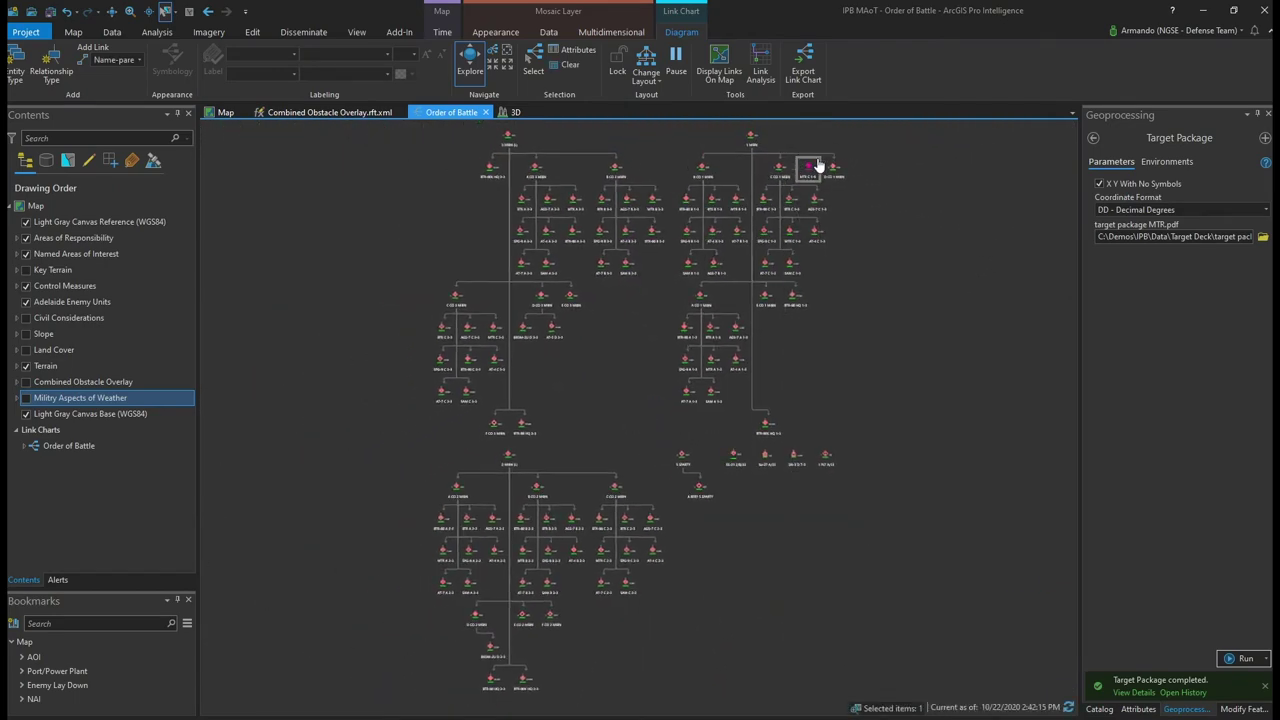
scroll(824, 162, up, 3)
scroll(824, 162, up, 3)
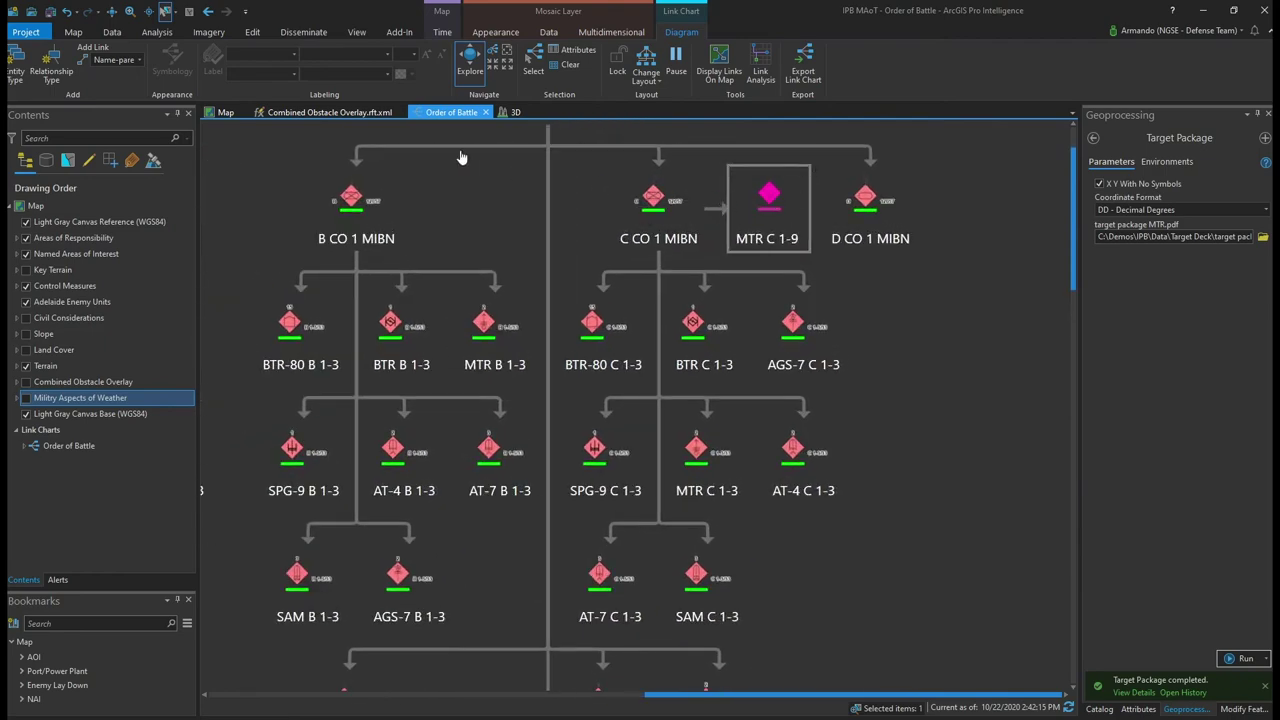
click(224, 112)
click(188, 14)
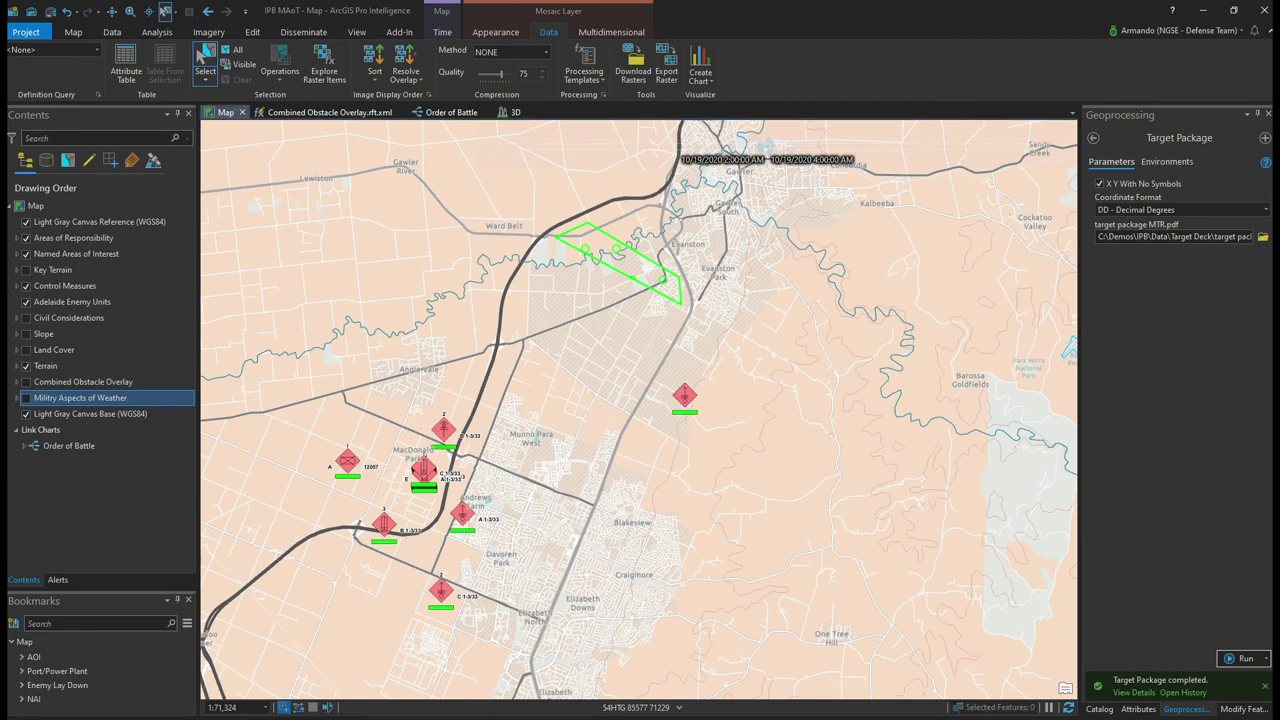
- Turn on Key Terrain, zoom to the Enemy Lay Down bookmark, and expand Key Terrain's legend
click(20, 272)
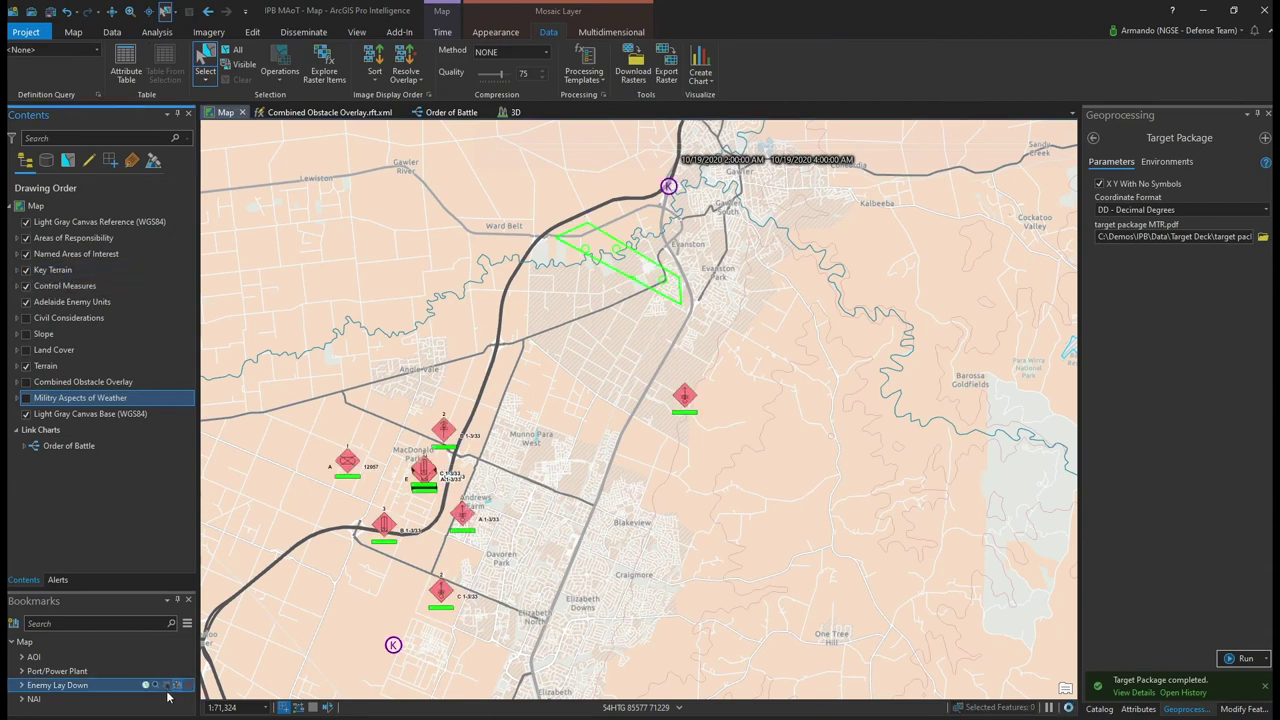
click(150, 686)
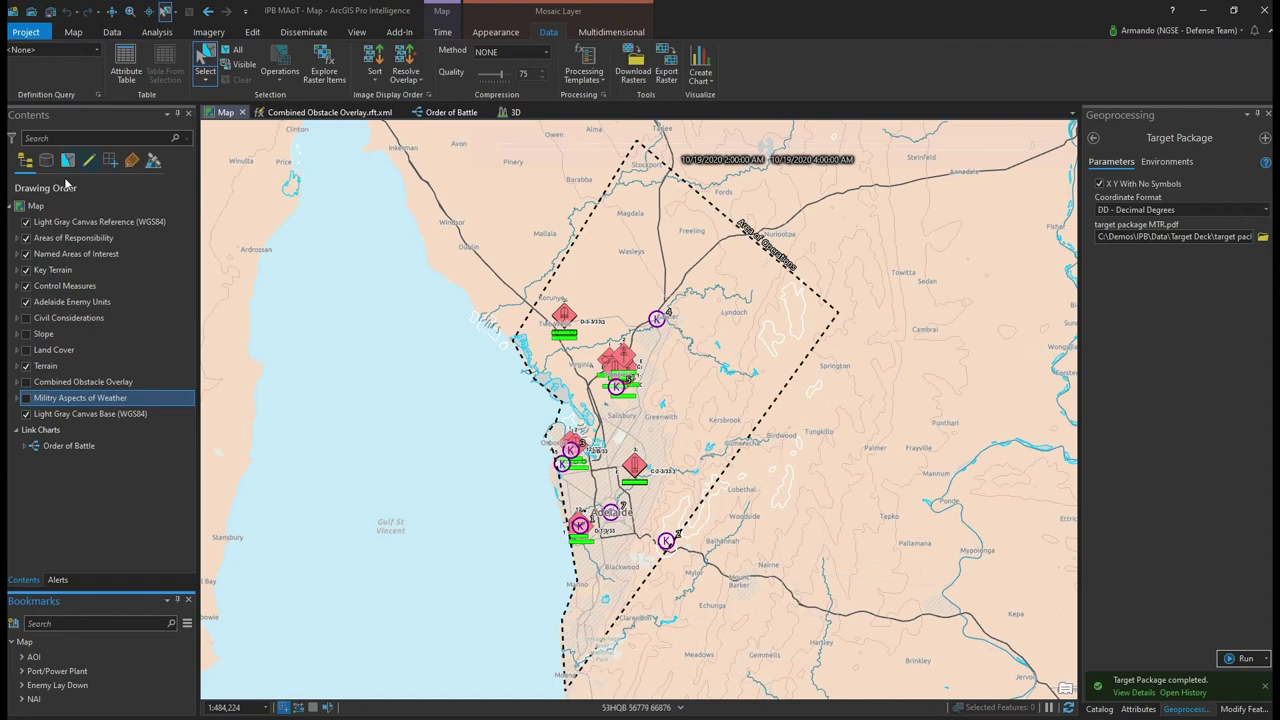
click(17, 270)
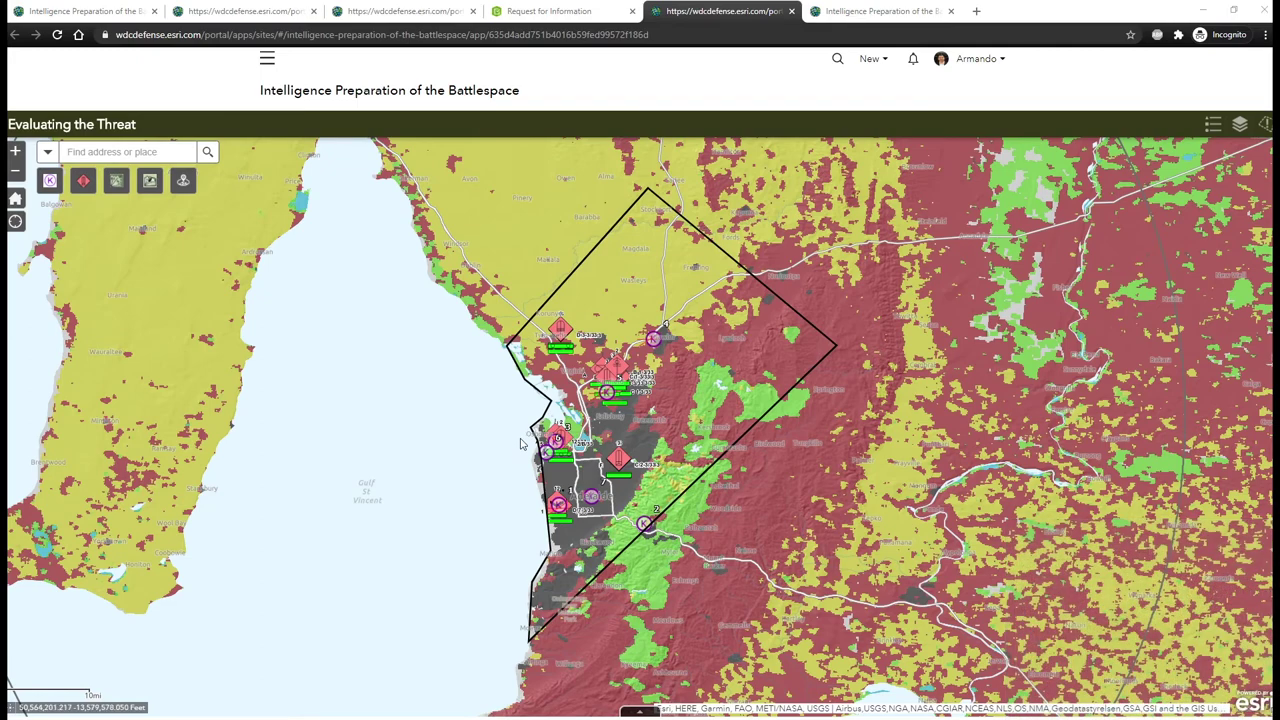
- Zoom in on the harbour unit symbols and inspect the Bridge key terrain feature
drag(530, 408, 610, 481)
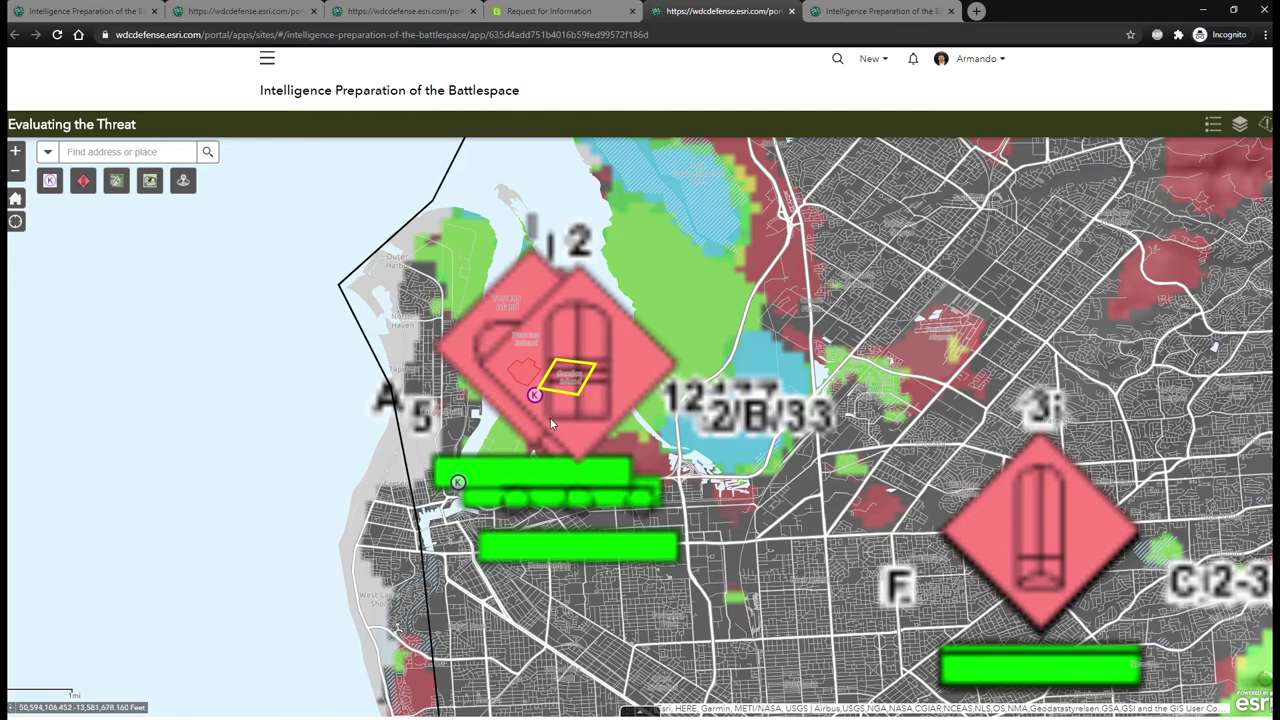
click(535, 396)
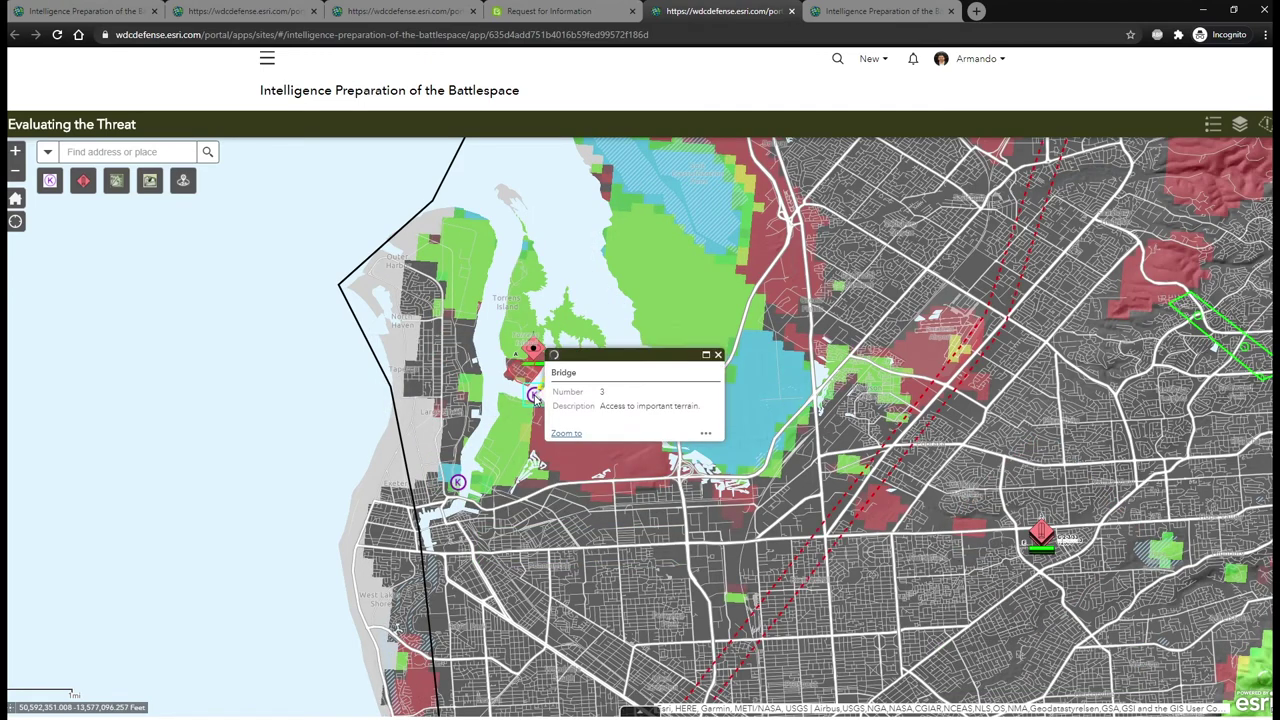
click(718, 356)
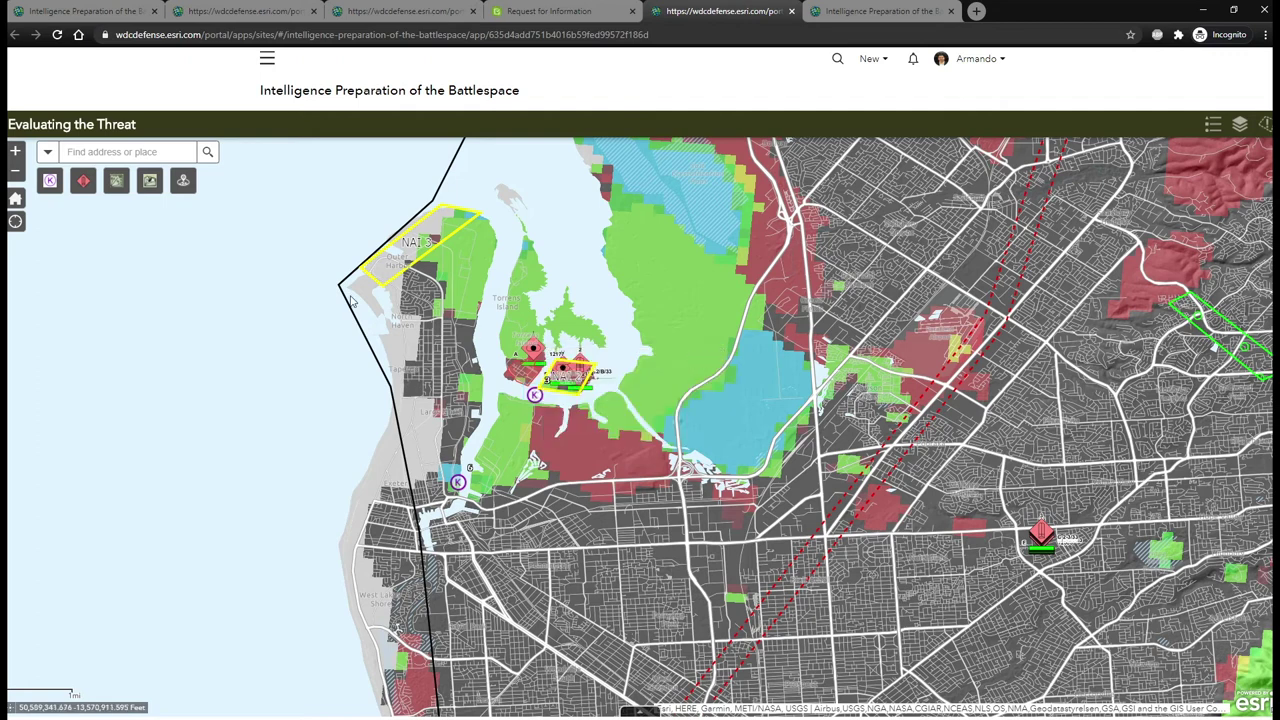
- Add Adelaide_Key_Terrain point 11, 'Power Plant', described 'Power to region', and save it
click(50, 180)
click(71, 274)
click(520, 372)
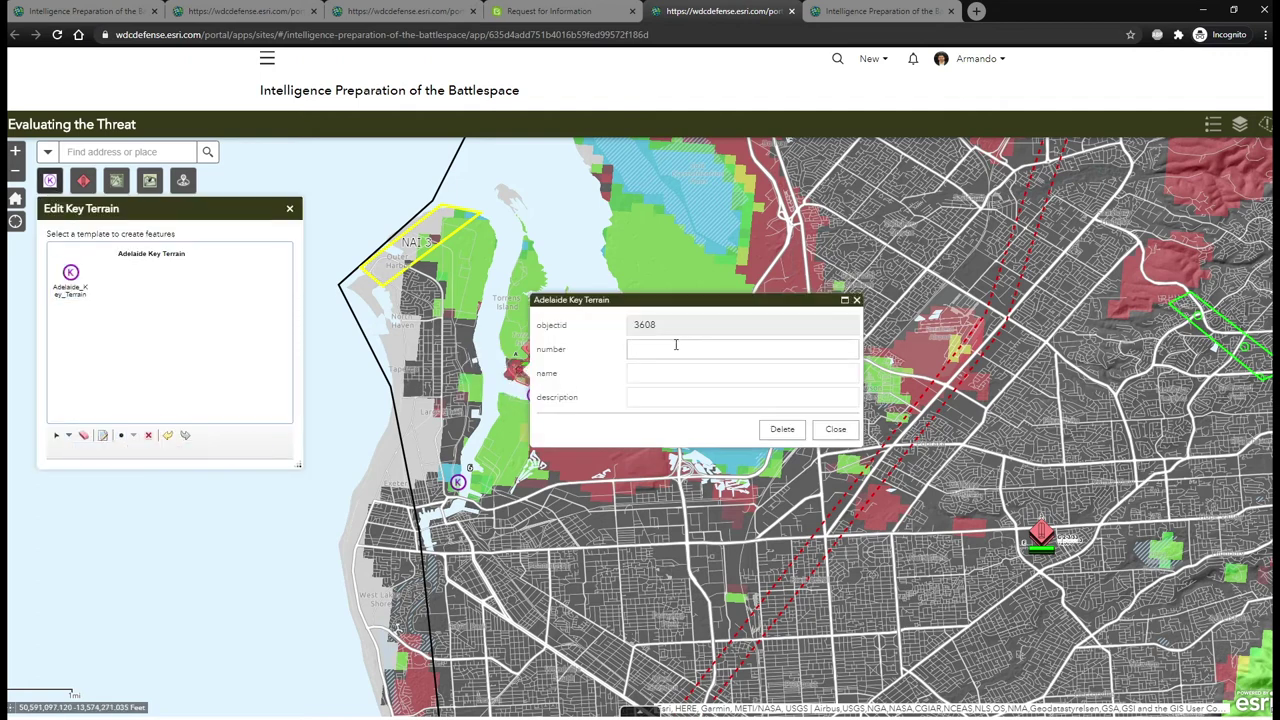
text(11)
key(Tab)
text(Power Plant)
key(Tab)
text(Po)
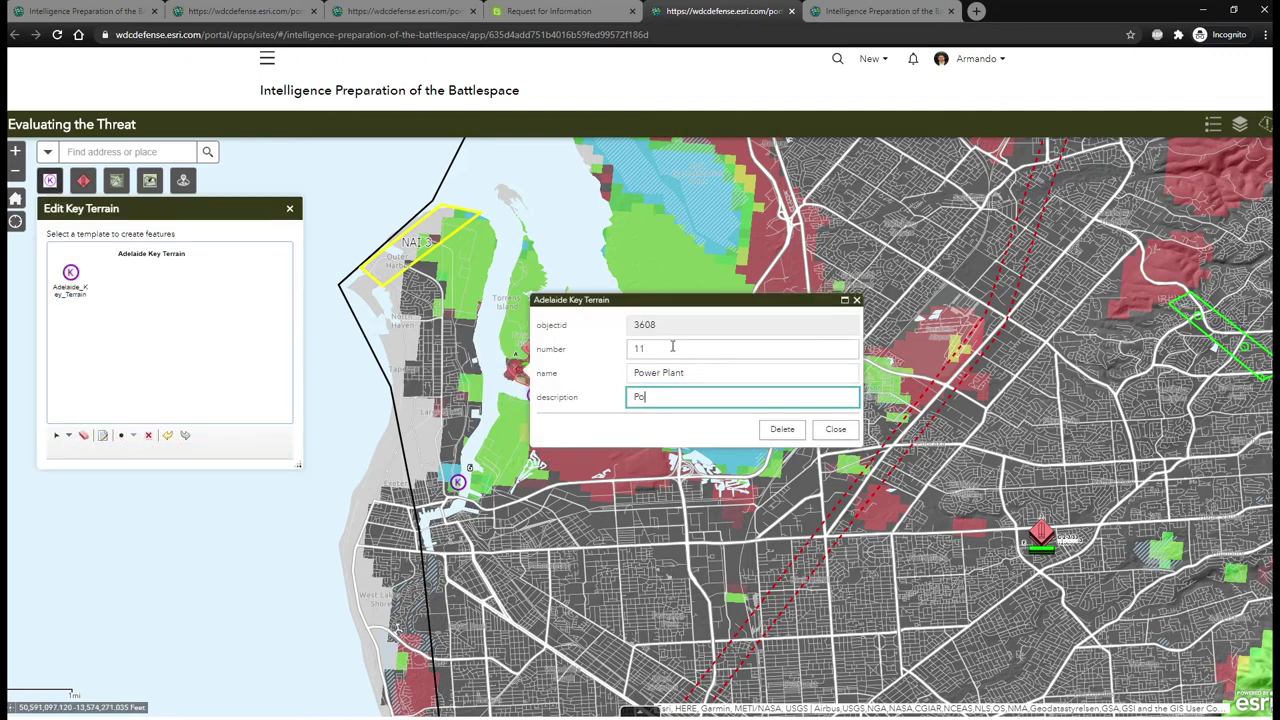
text(wer to region)
click(835, 429)
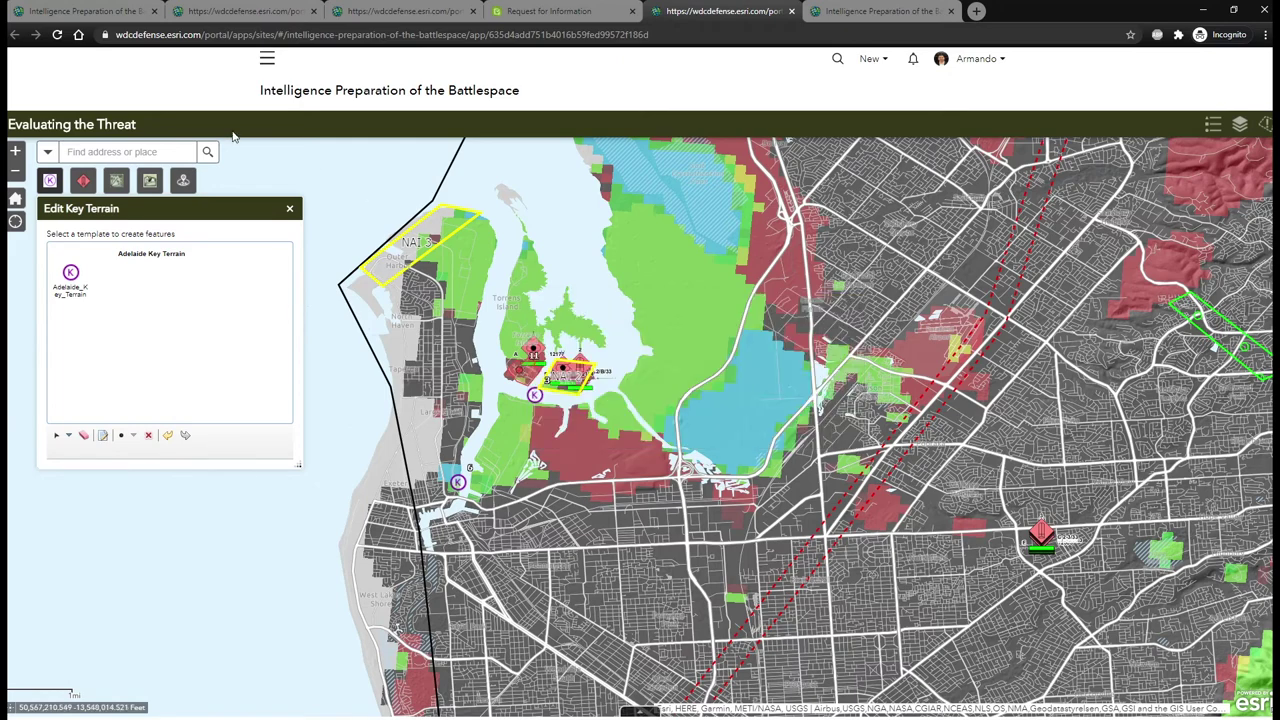
- Close the editing panel, pan north toward Elizabeth, and hide the Combined Obstacle Overlay
click(290, 208)
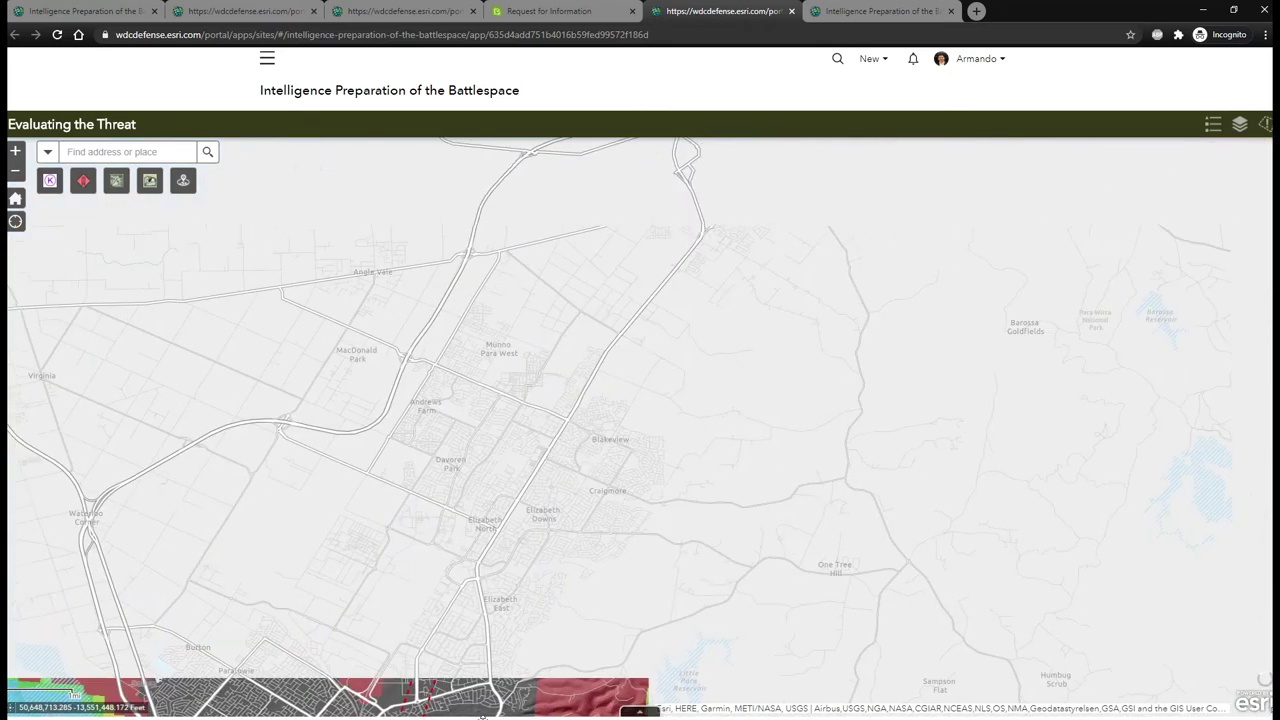
drag(616, 224, 706, 293)
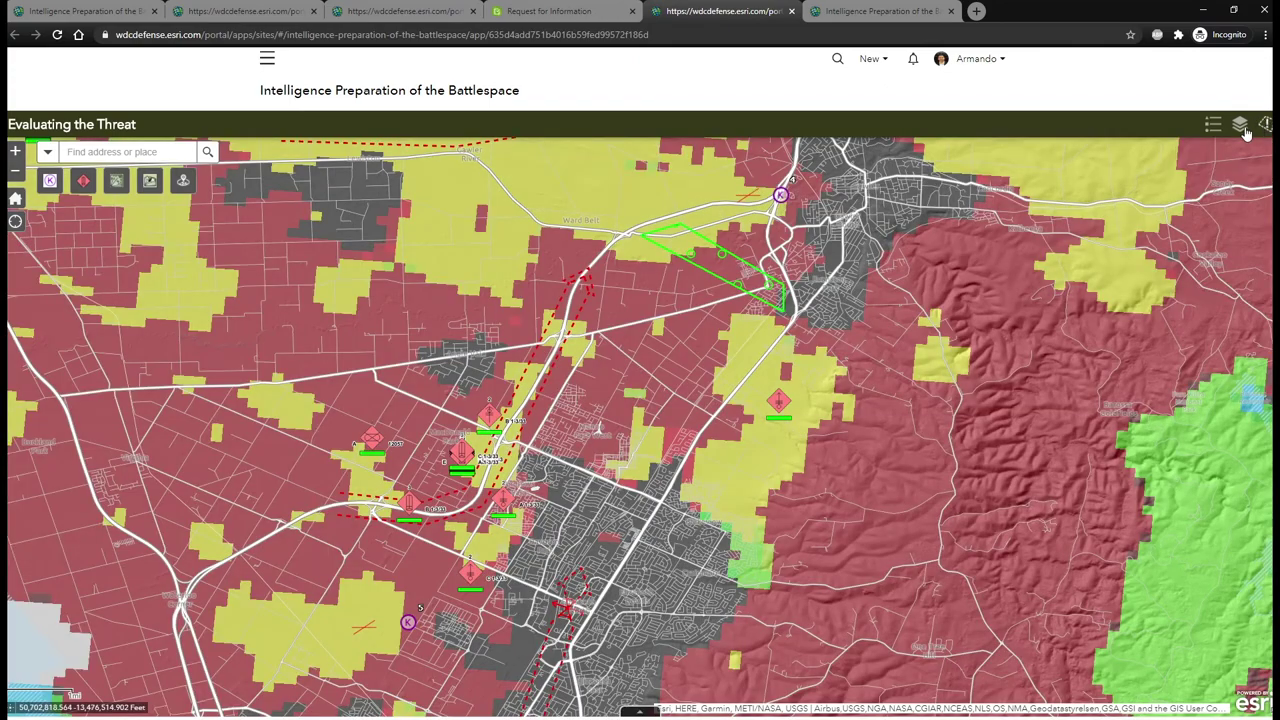
click(1239, 124)
click(1062, 687)
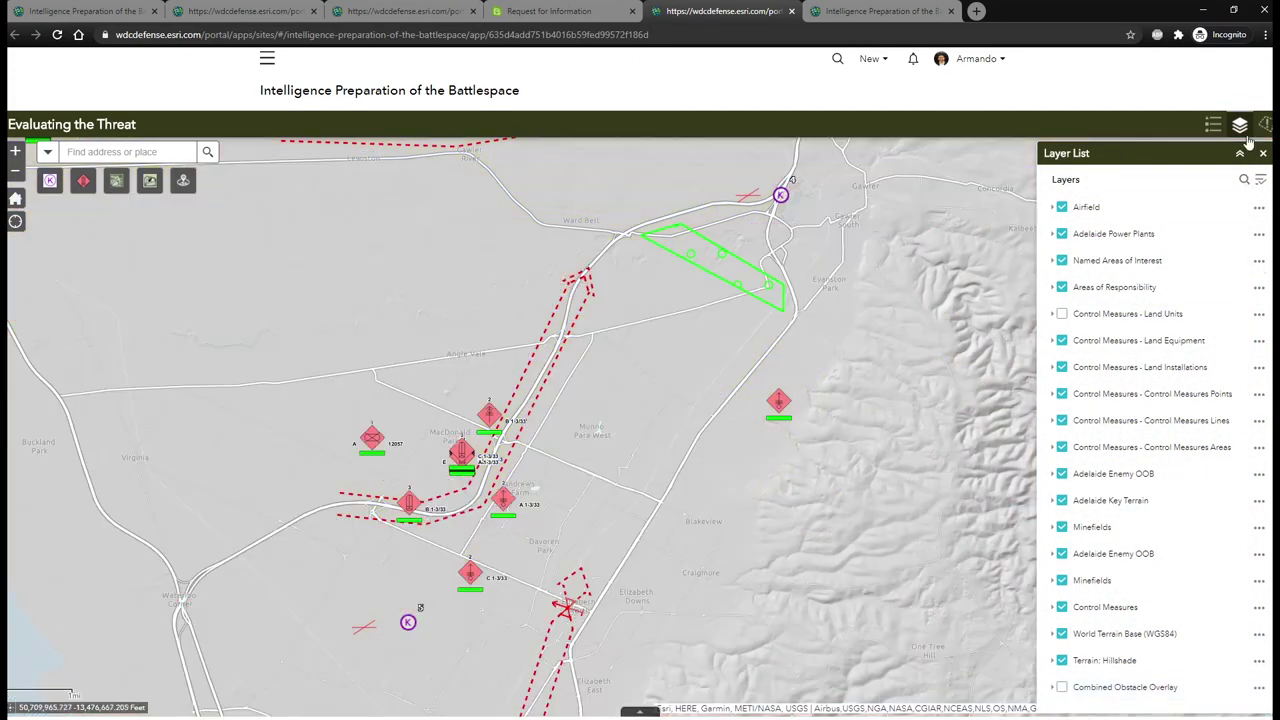
click(1241, 127)
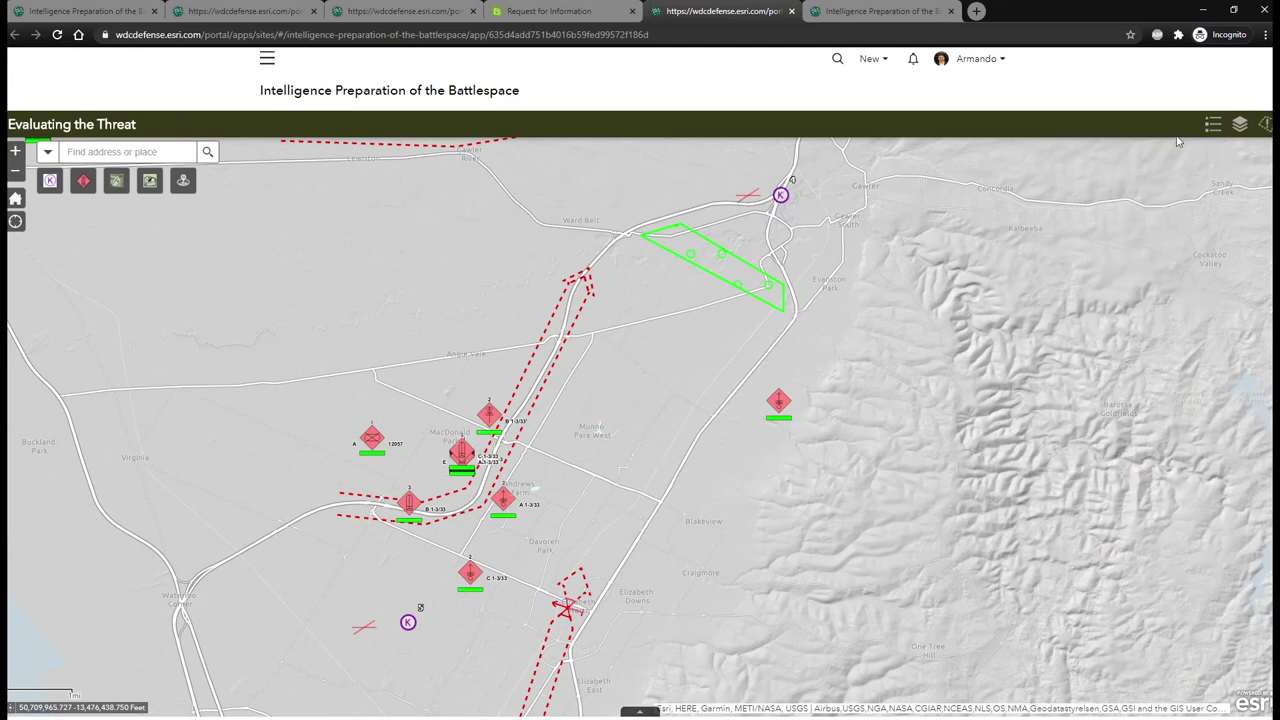
- Check the Highway Intersection details, then view MTR C 1-9's details and open its ODIN entry
click(781, 196)
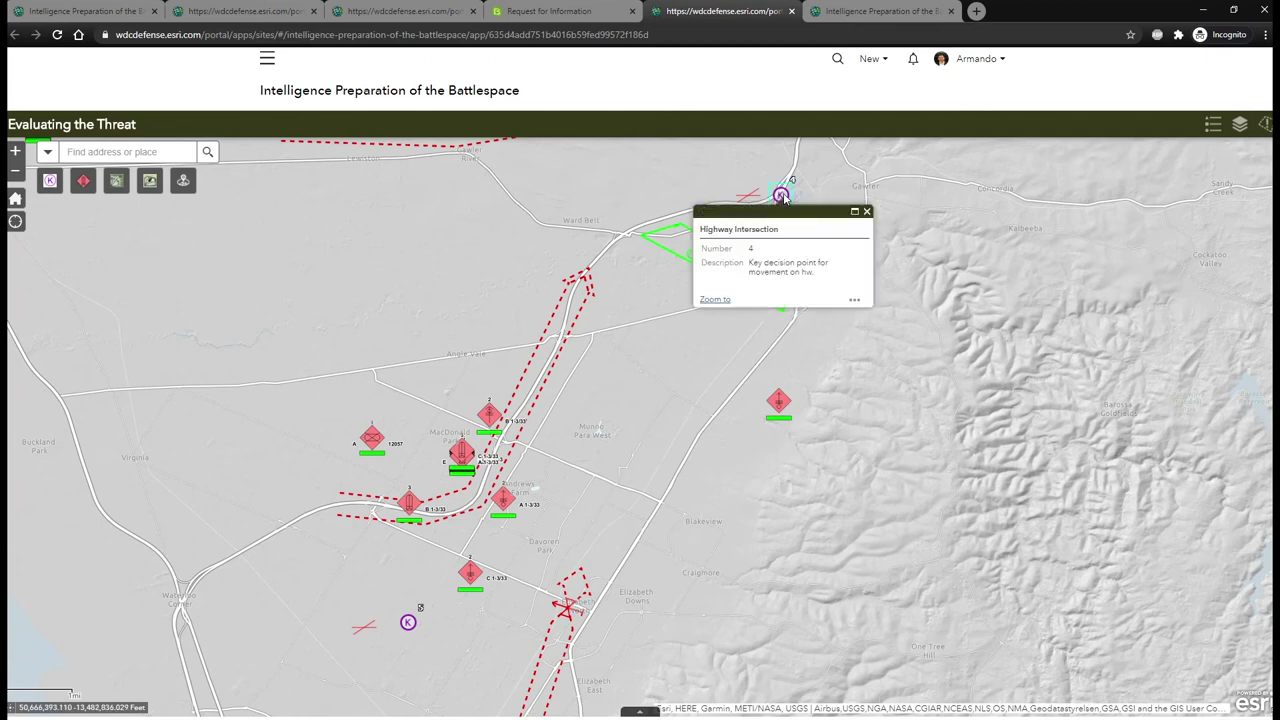
click(867, 213)
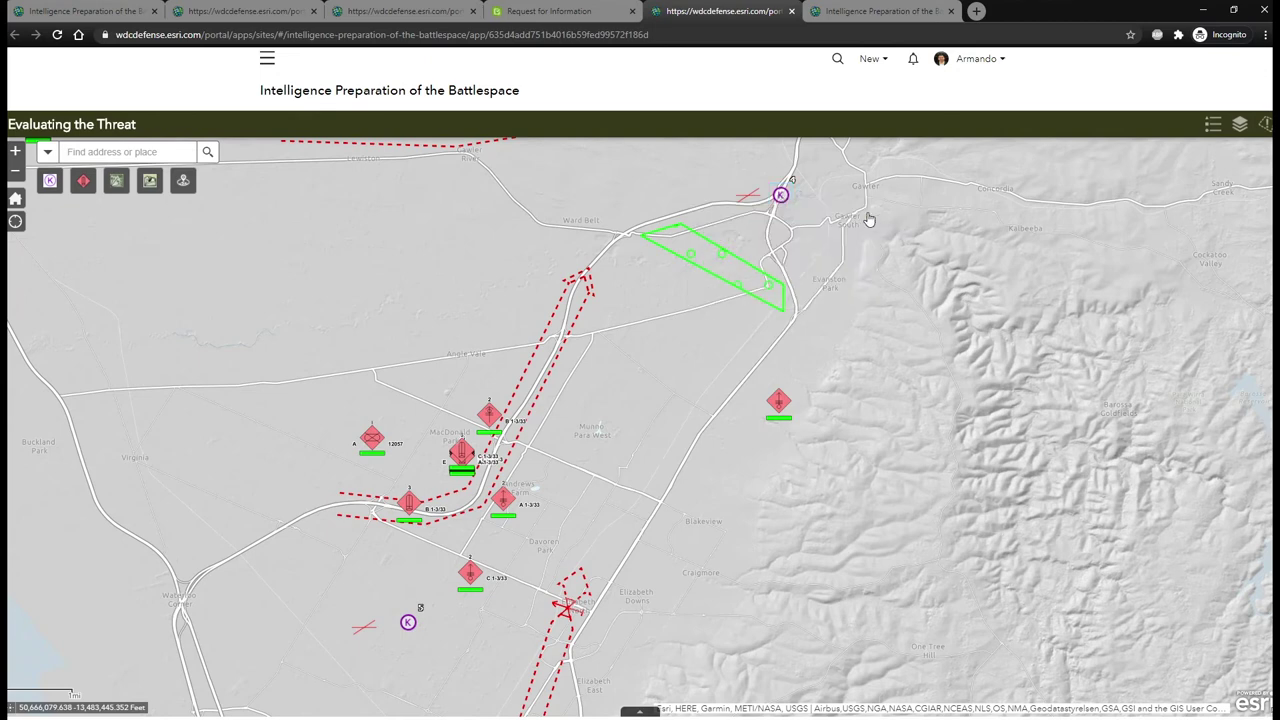
click(780, 403)
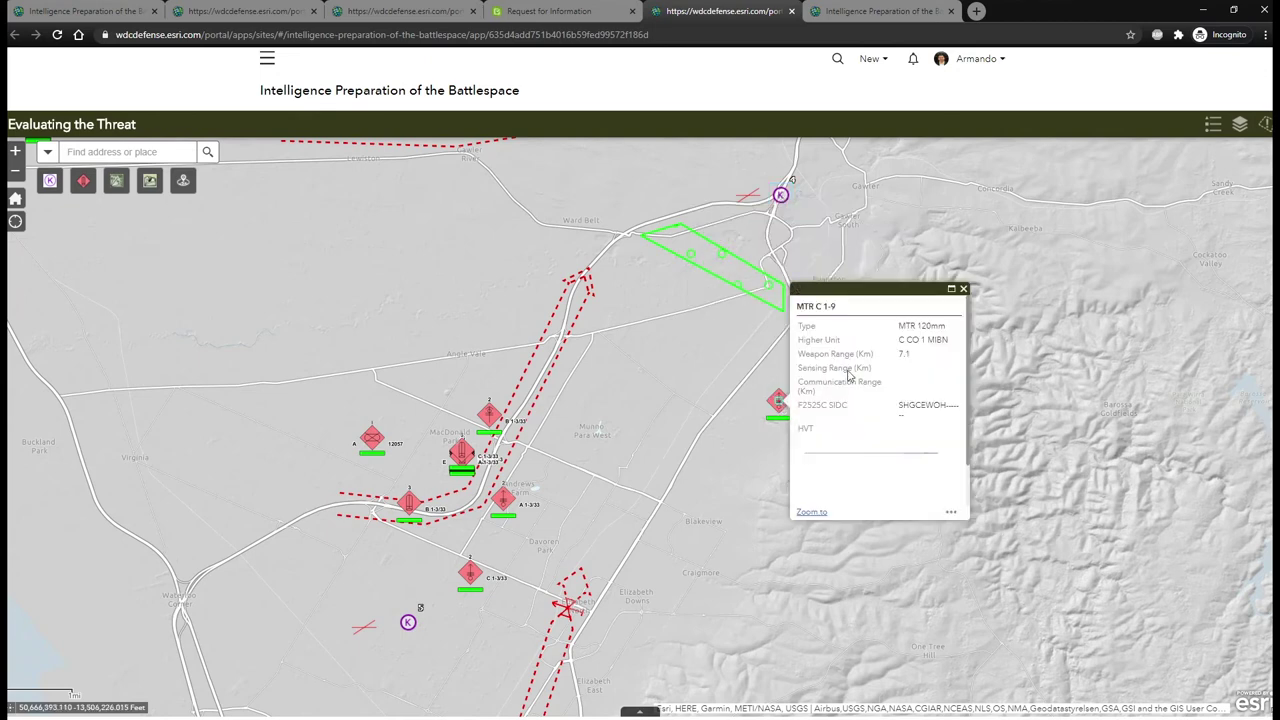
drag(966, 322, 966, 366)
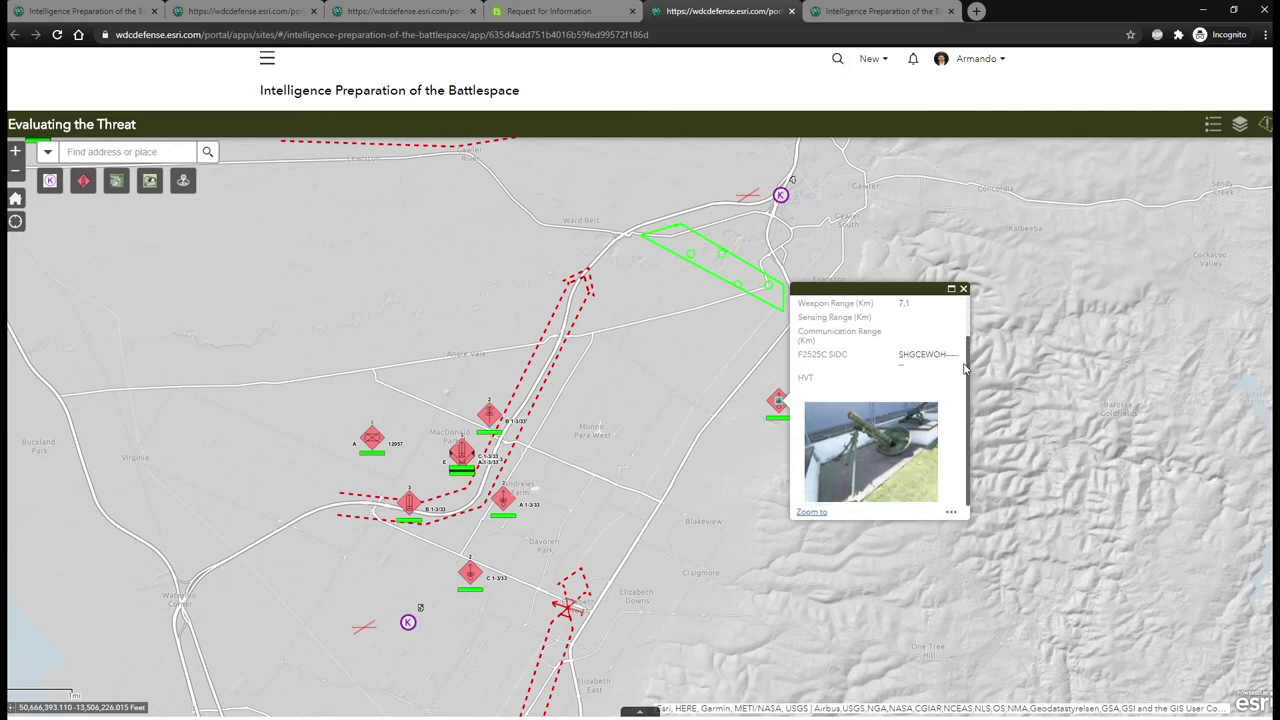
drag(911, 308, 913, 358)
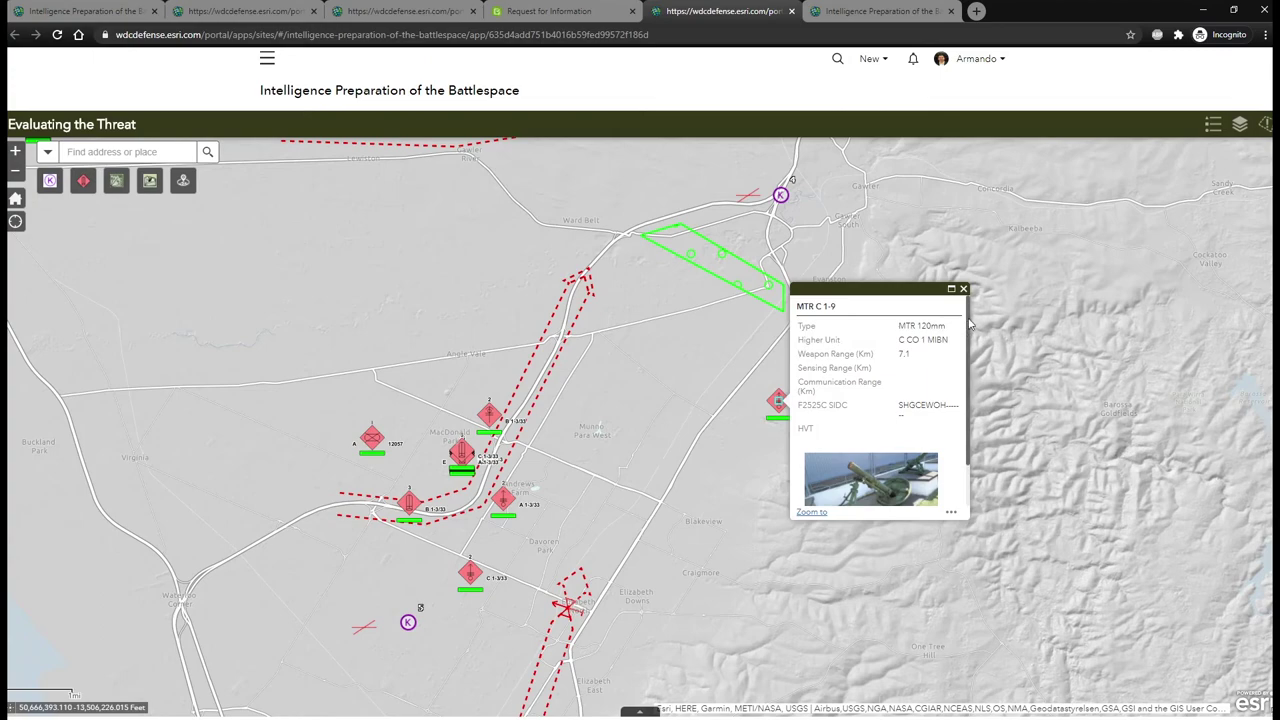
click(877, 471)
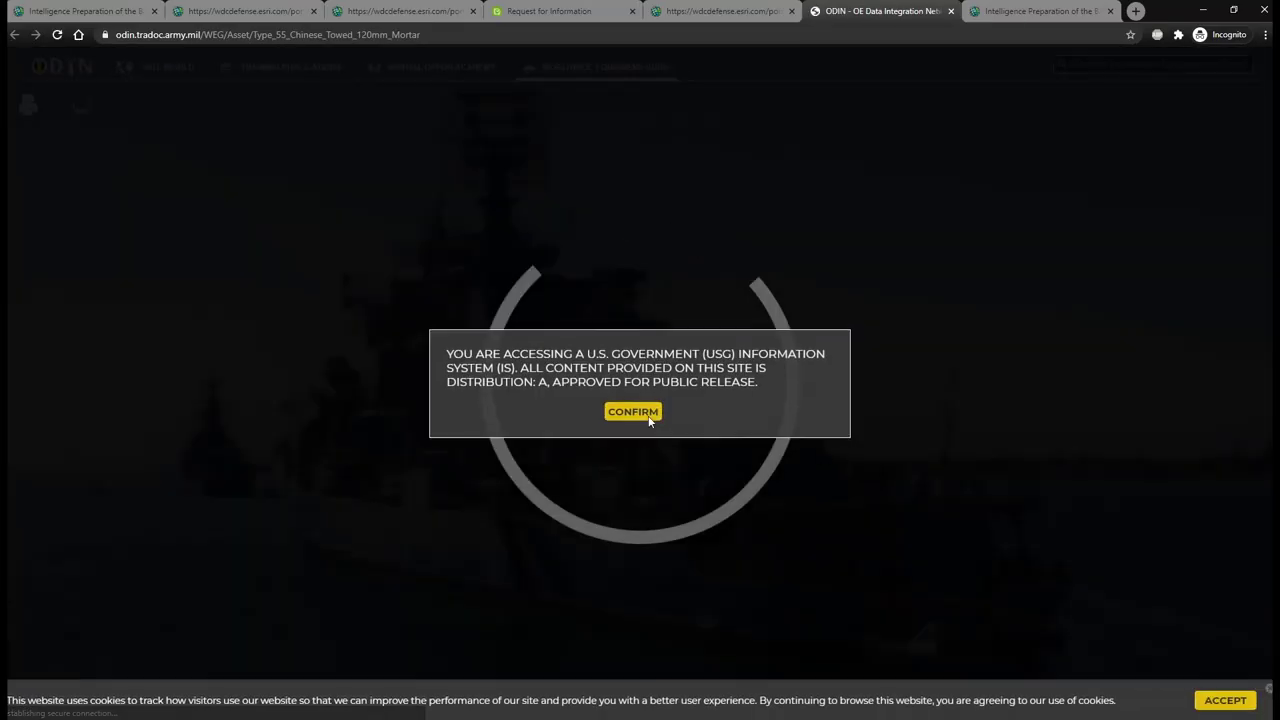
- Accept the ODIN notice to view the Type 55 mortar entry, then return to the IPB map
click(648, 413)
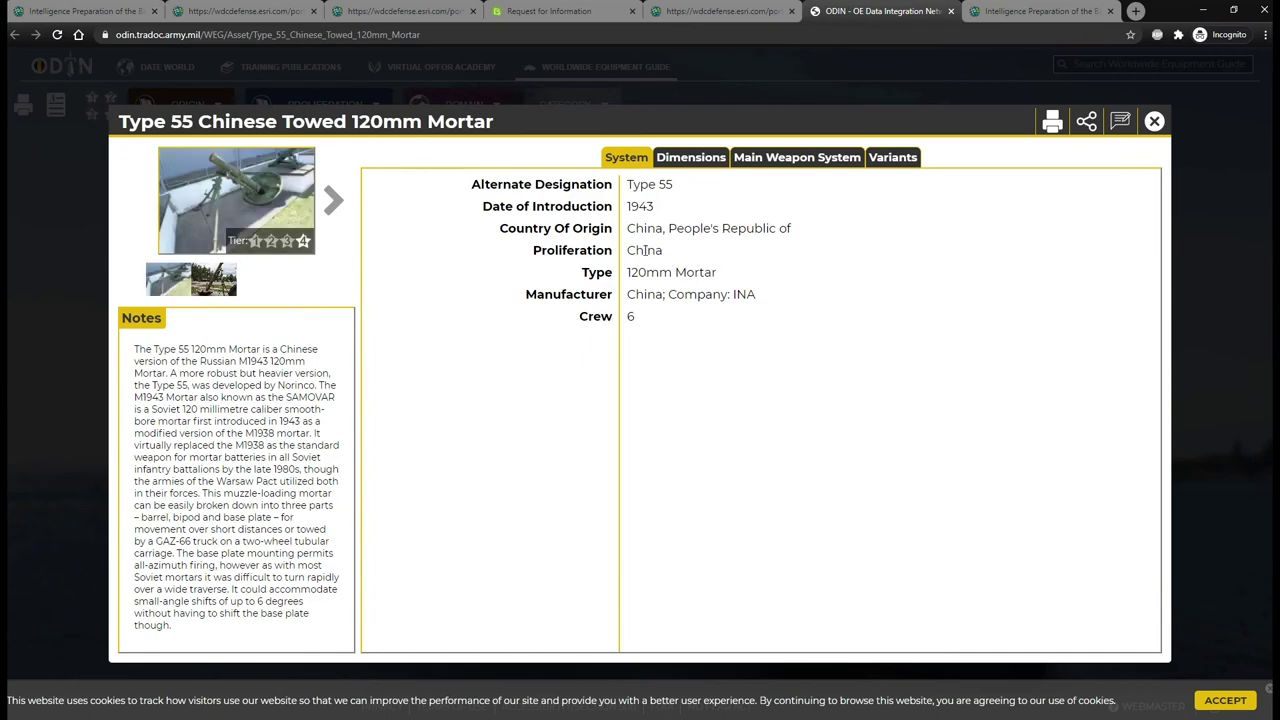
click(733, 14)
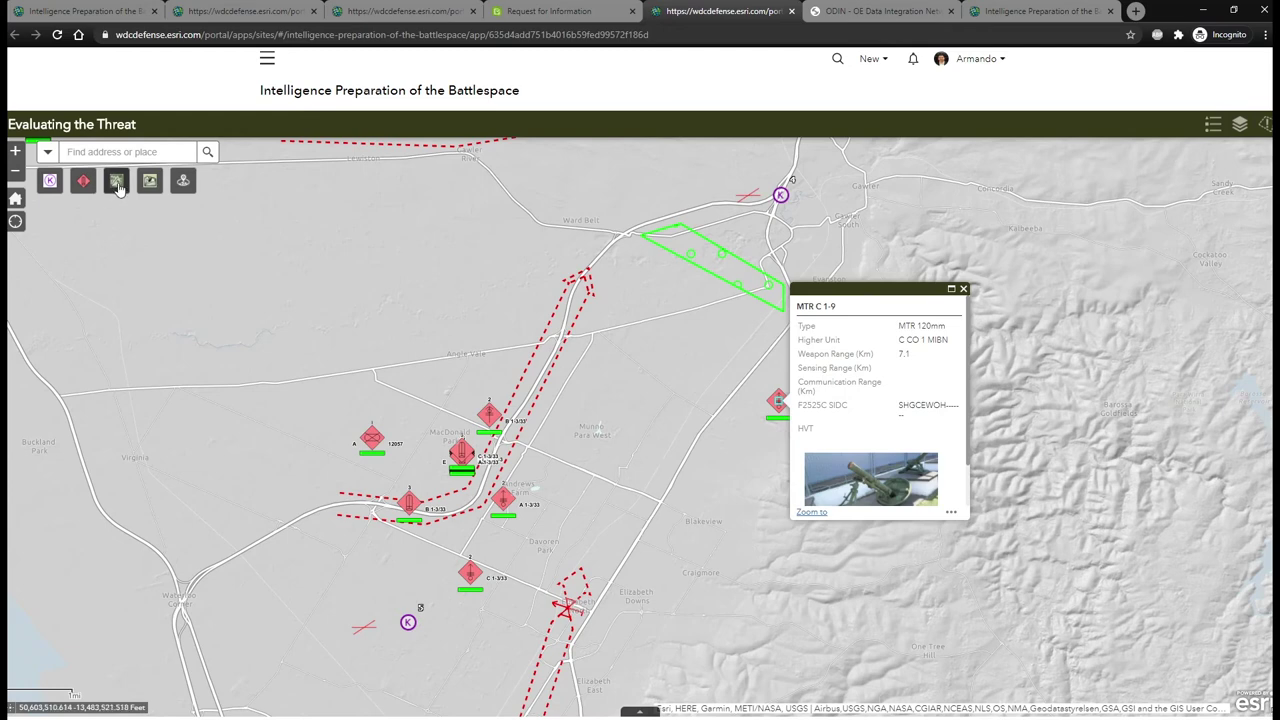
- Generate a radial line-of-sight viewshed for the mortar with 7.1 km max observable distance
click(183, 180)
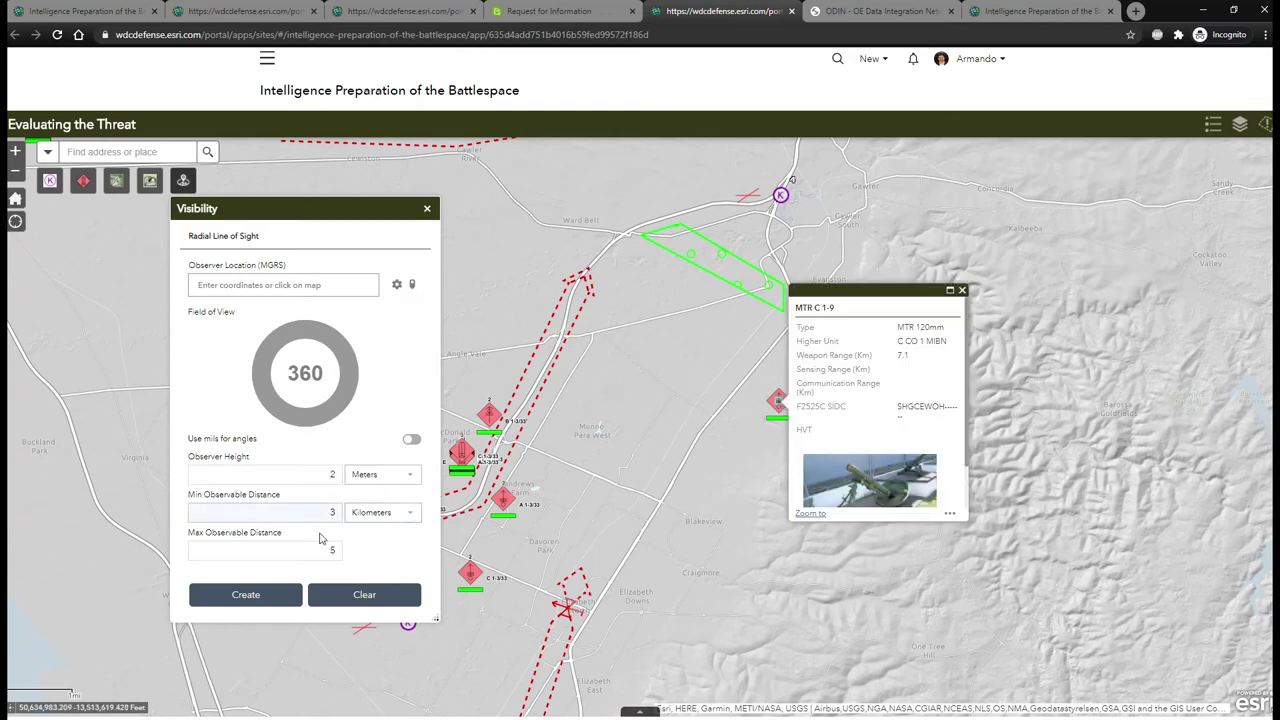
drag(320, 550, 353, 566)
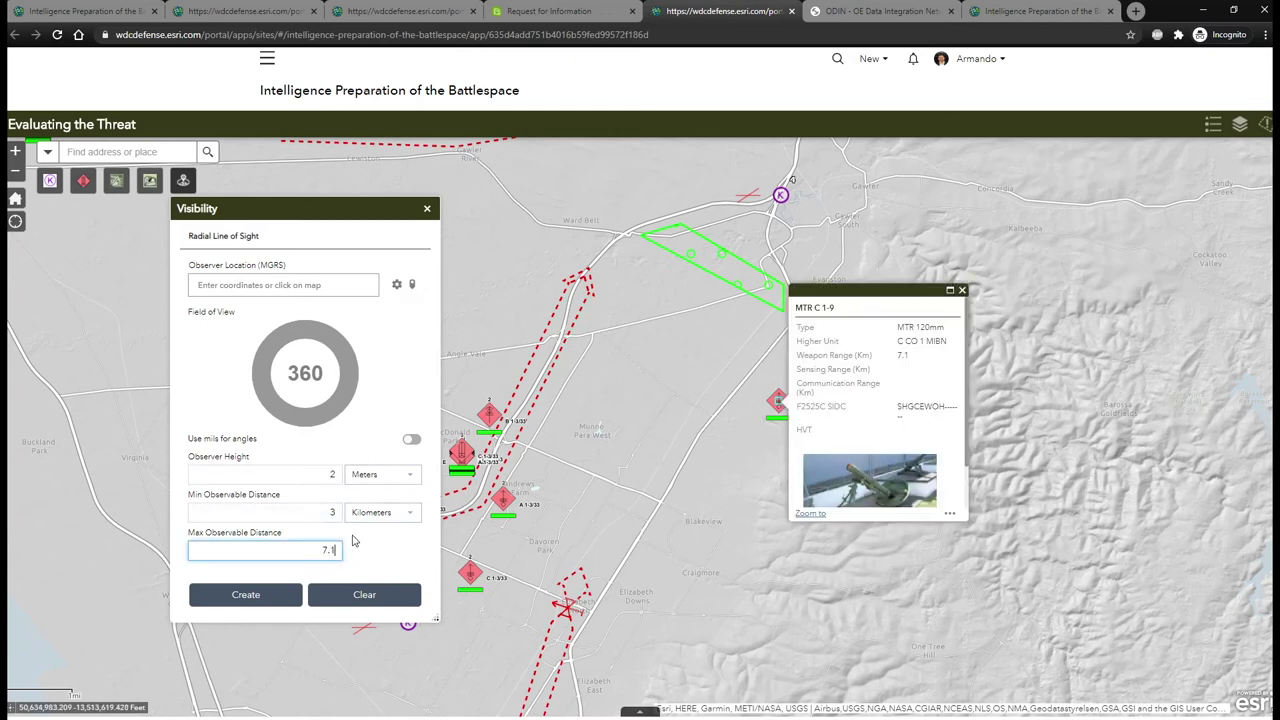
click(229, 595)
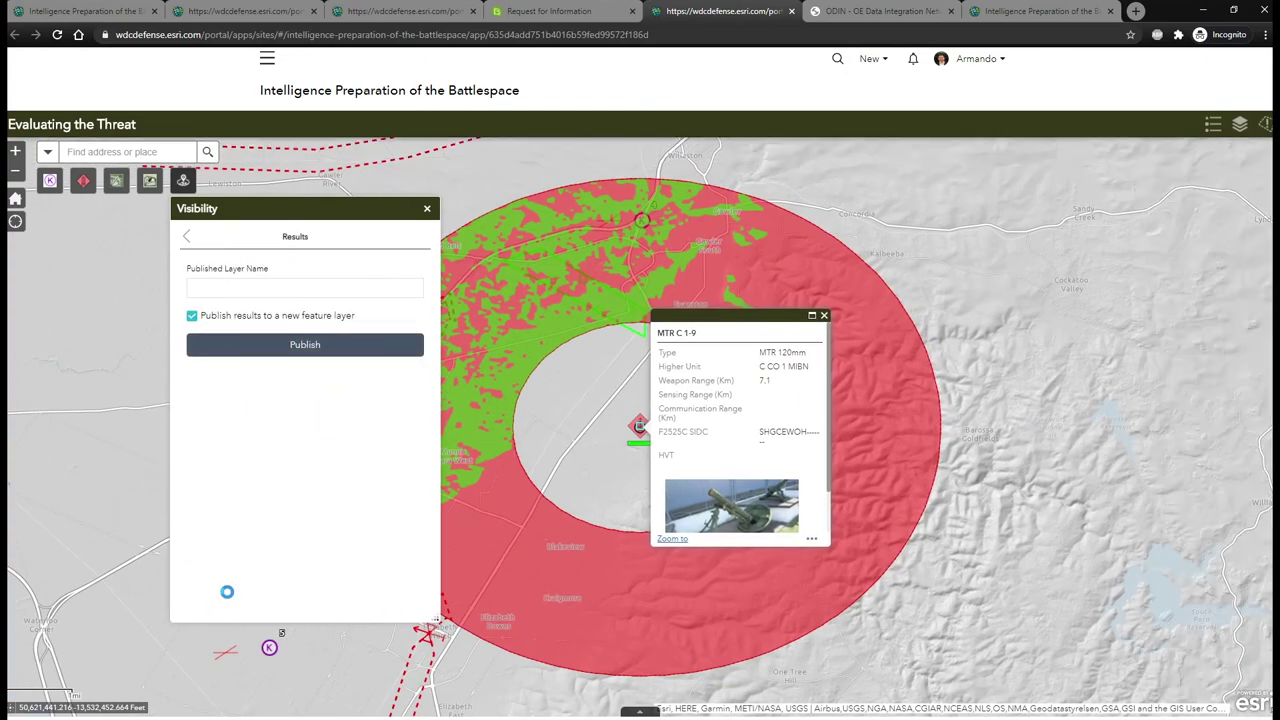
click(427, 208)
scroll(647, 214, up, 3)
scroll(647, 214, down, 3)
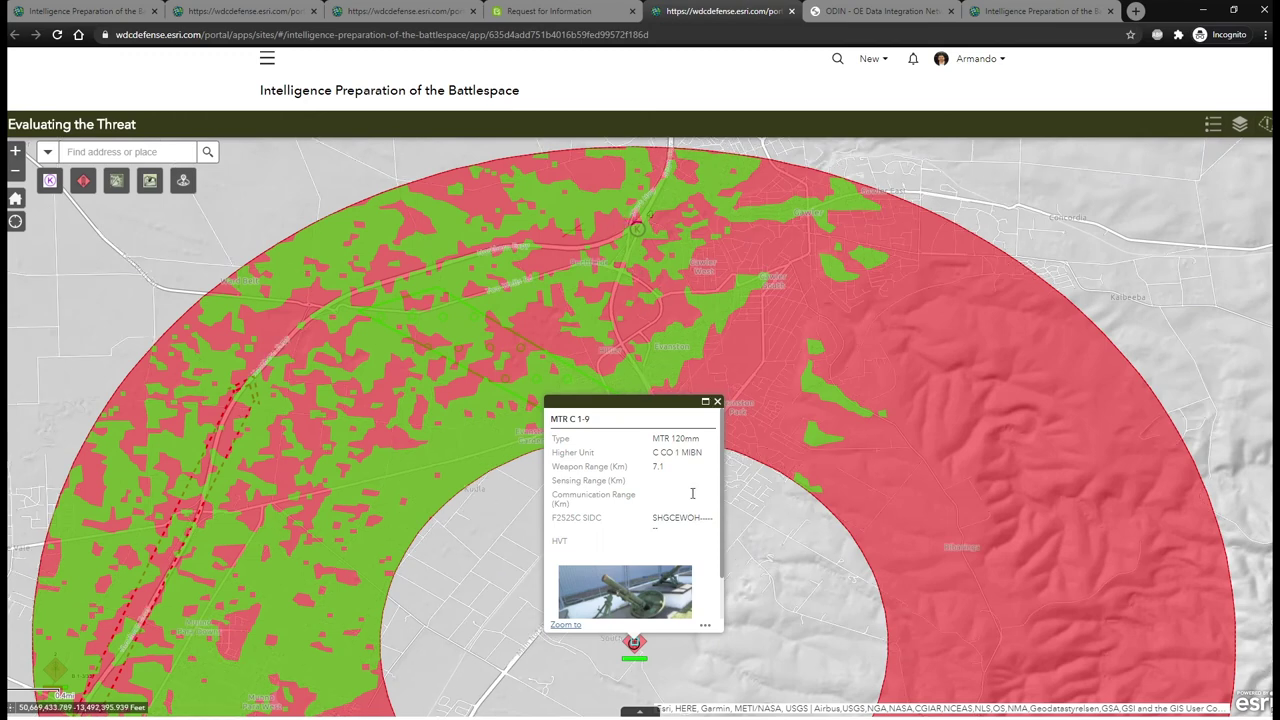
- Edit MTR C 1-9's attributes to set HVT to Yes and save
click(83, 181)
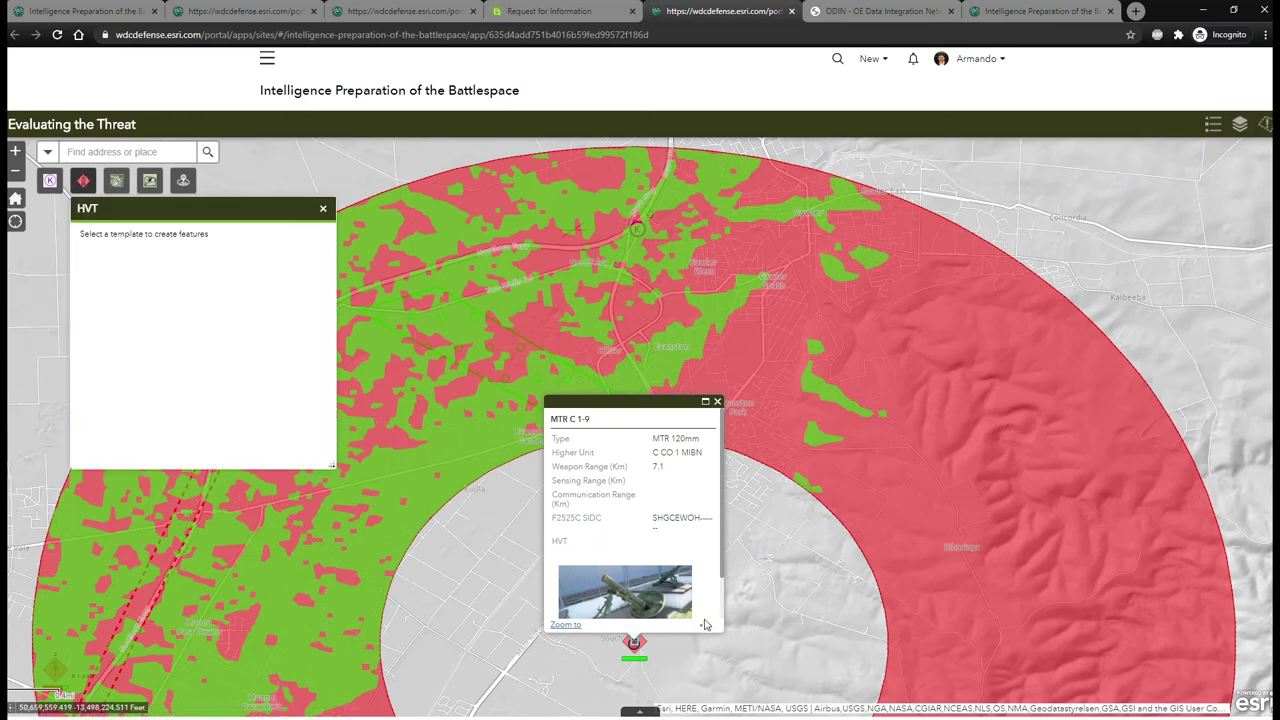
click(705, 624)
click(634, 599)
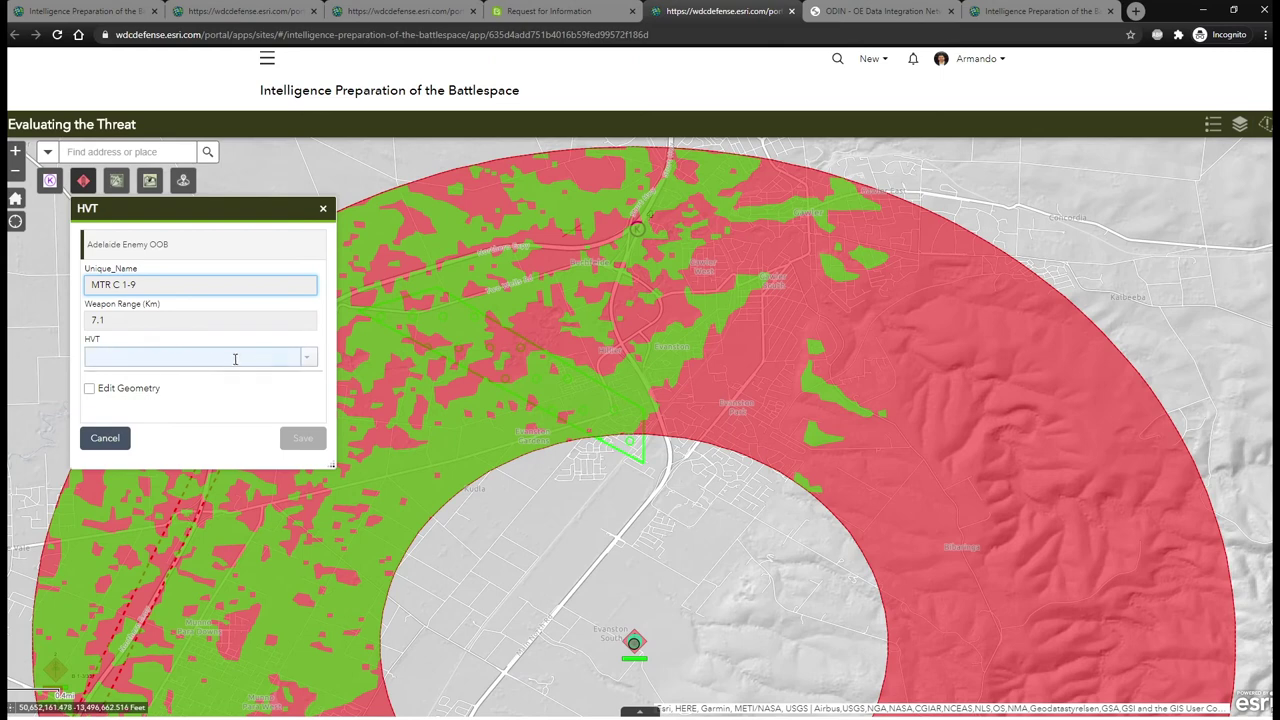
click(308, 358)
click(173, 380)
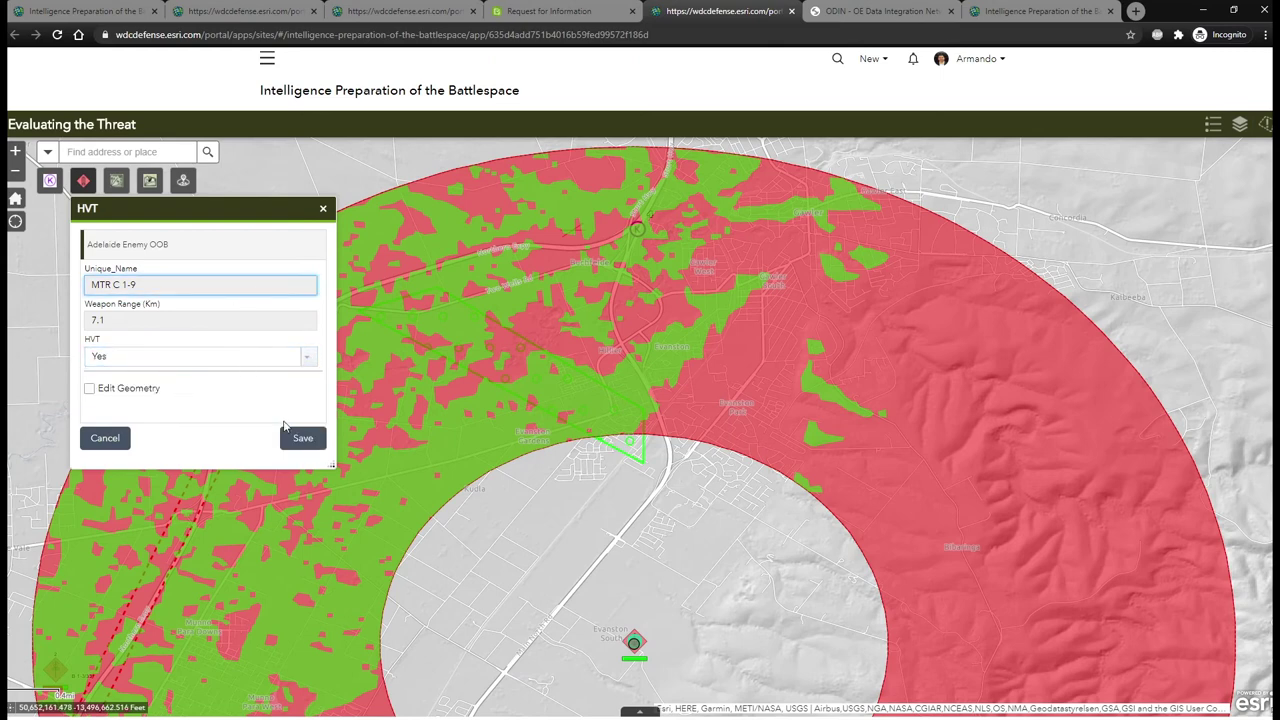
click(300, 439)
click(324, 211)
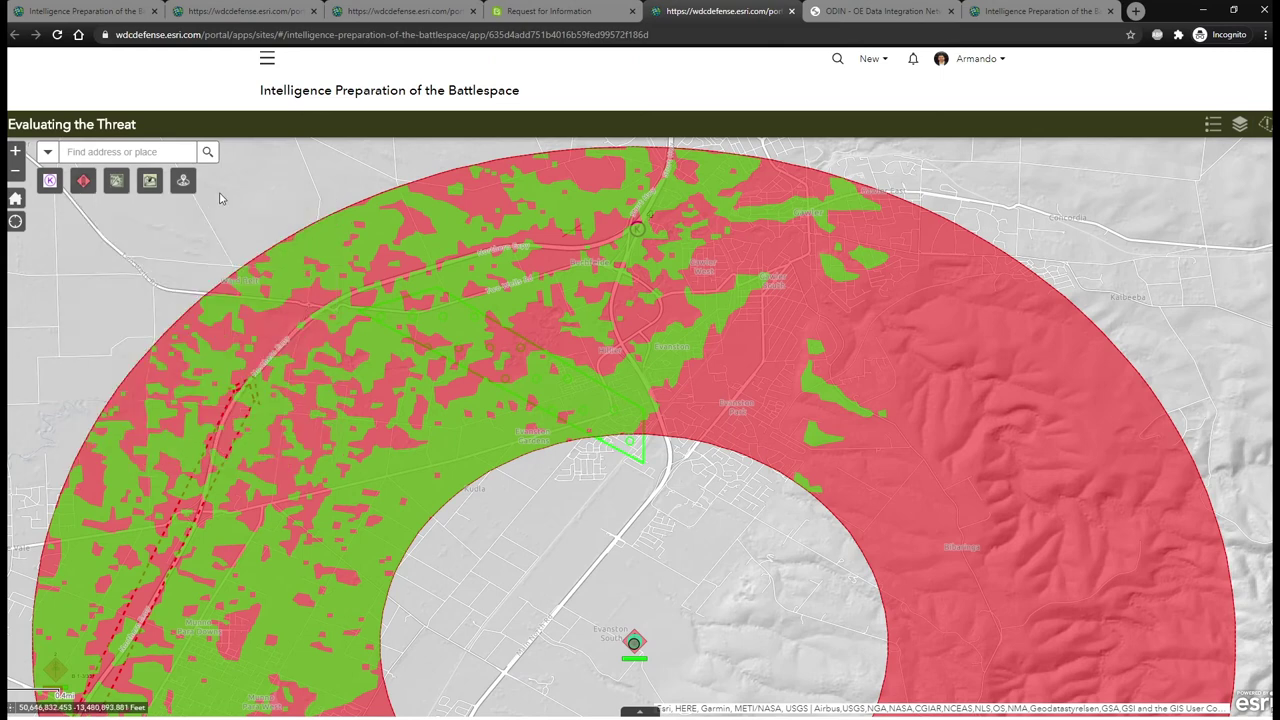
- Clear the viewshed from the map and close the visibility tool
click(182, 180)
click(337, 597)
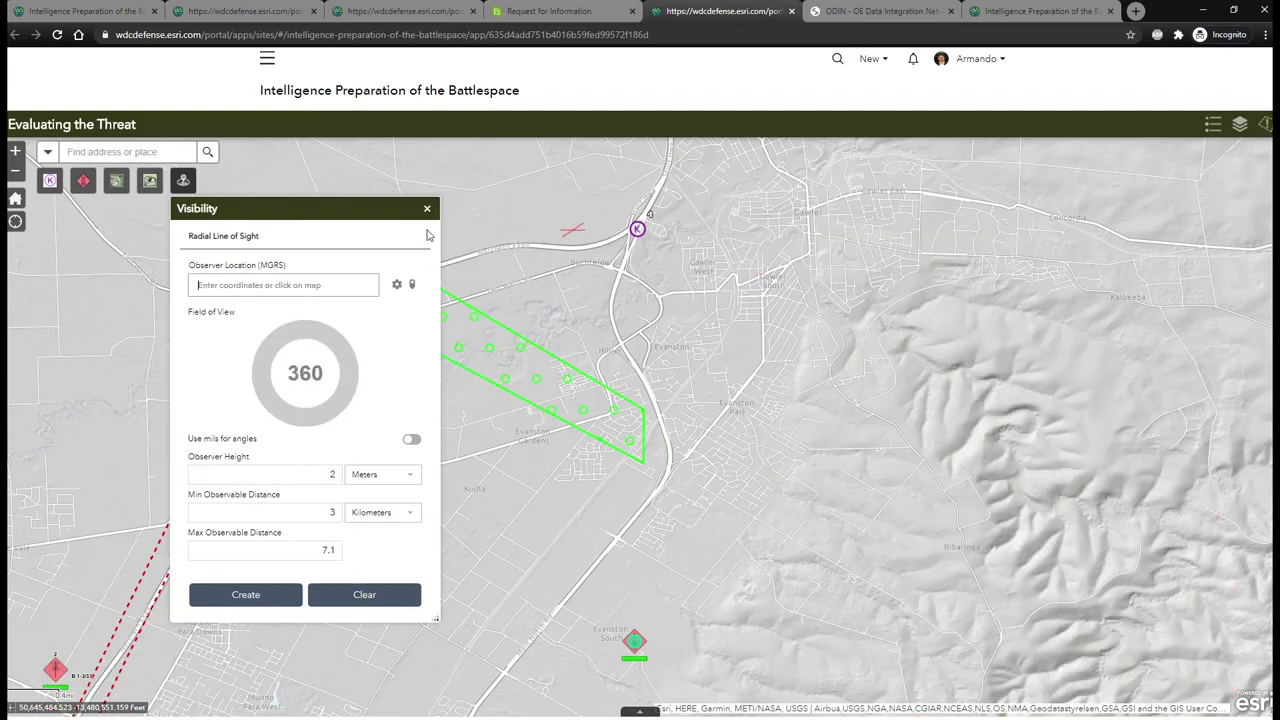
click(427, 209)
- Pan the web map northeast to center NAI 1 and the red dashed axis, then return to ArcGIS Pro
drag(882, 173, 551, 631)
drag(831, 177, 746, 395)
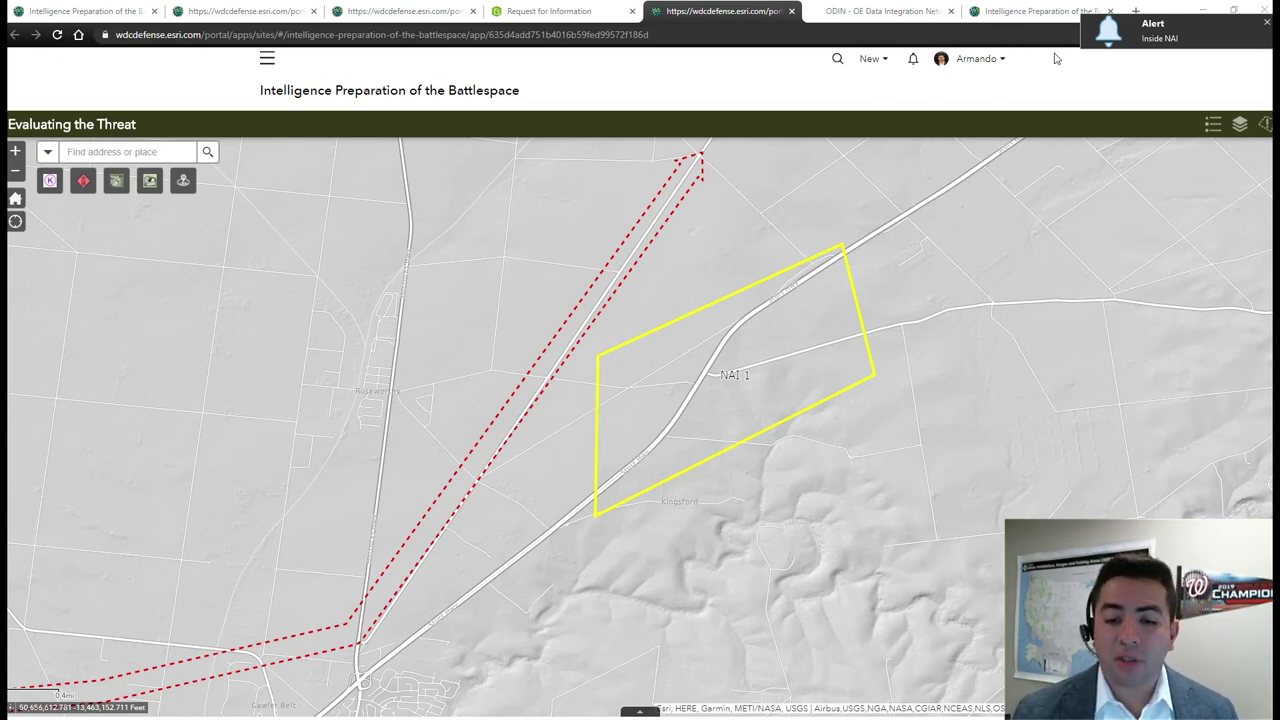
key(alt+Tab)
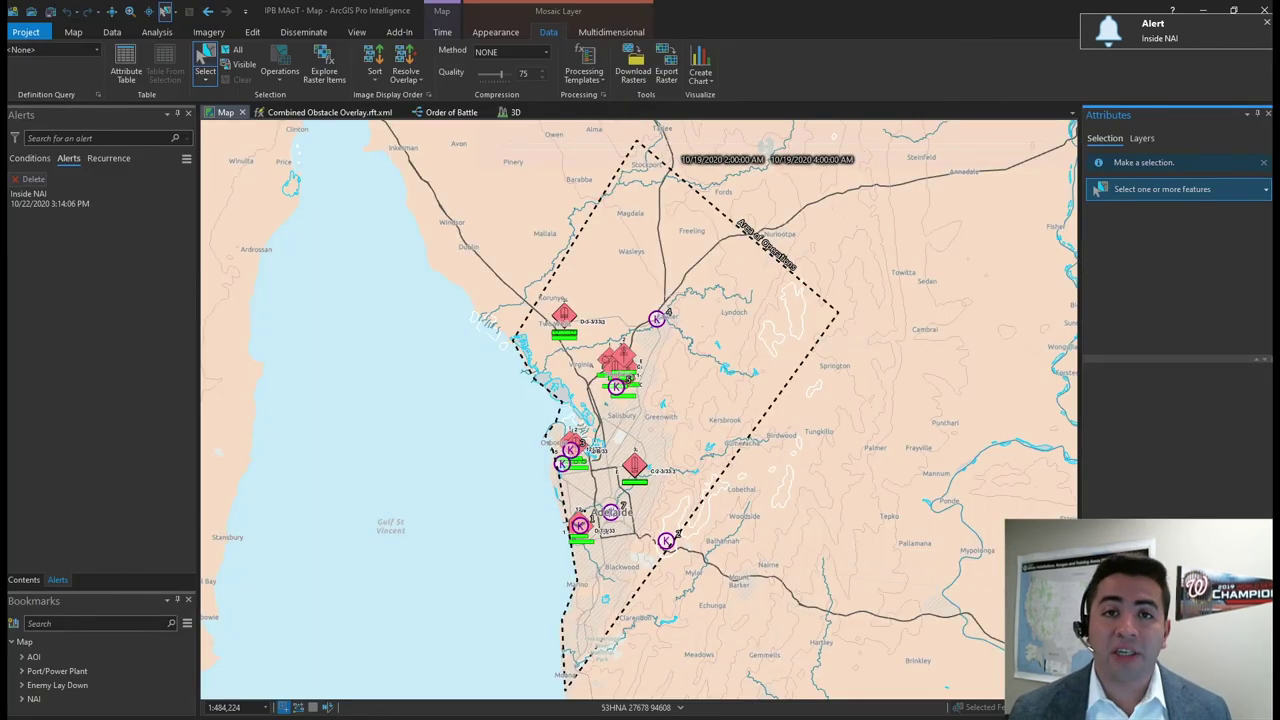
- Select the Inside NAI alert and zoom the map to the NAI bookmark
click(87, 204)
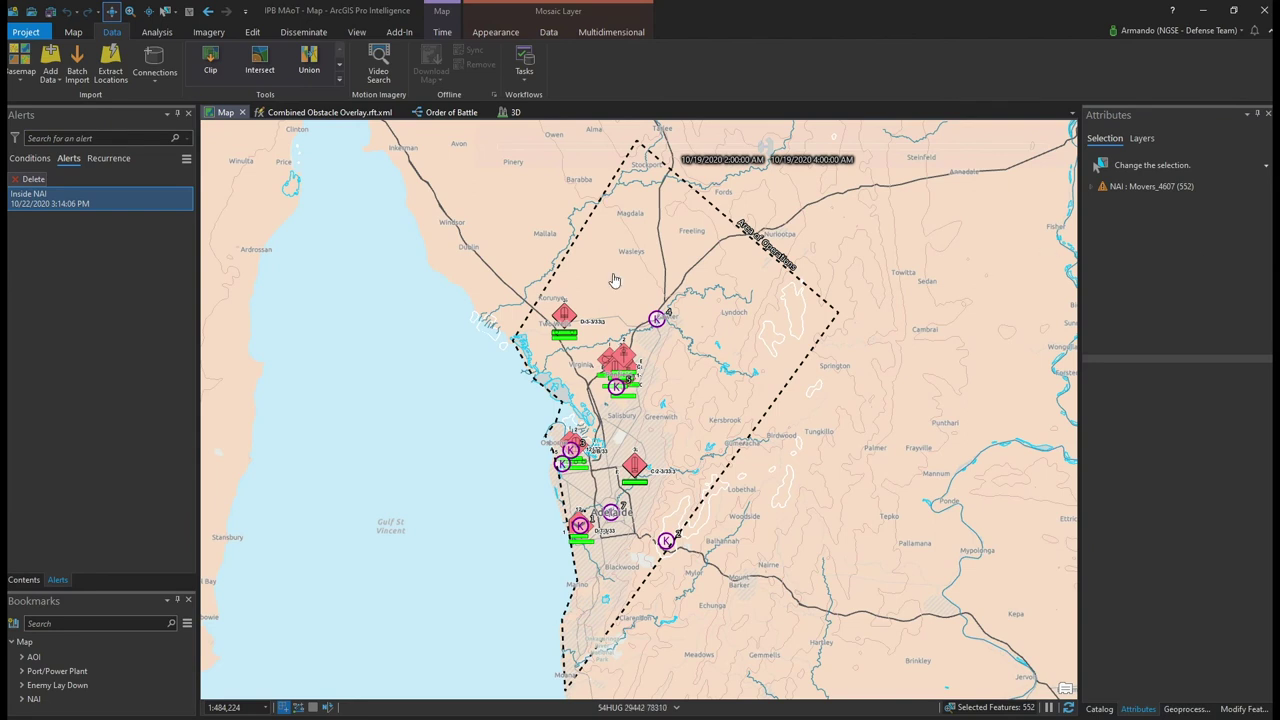
right_click(122, 201)
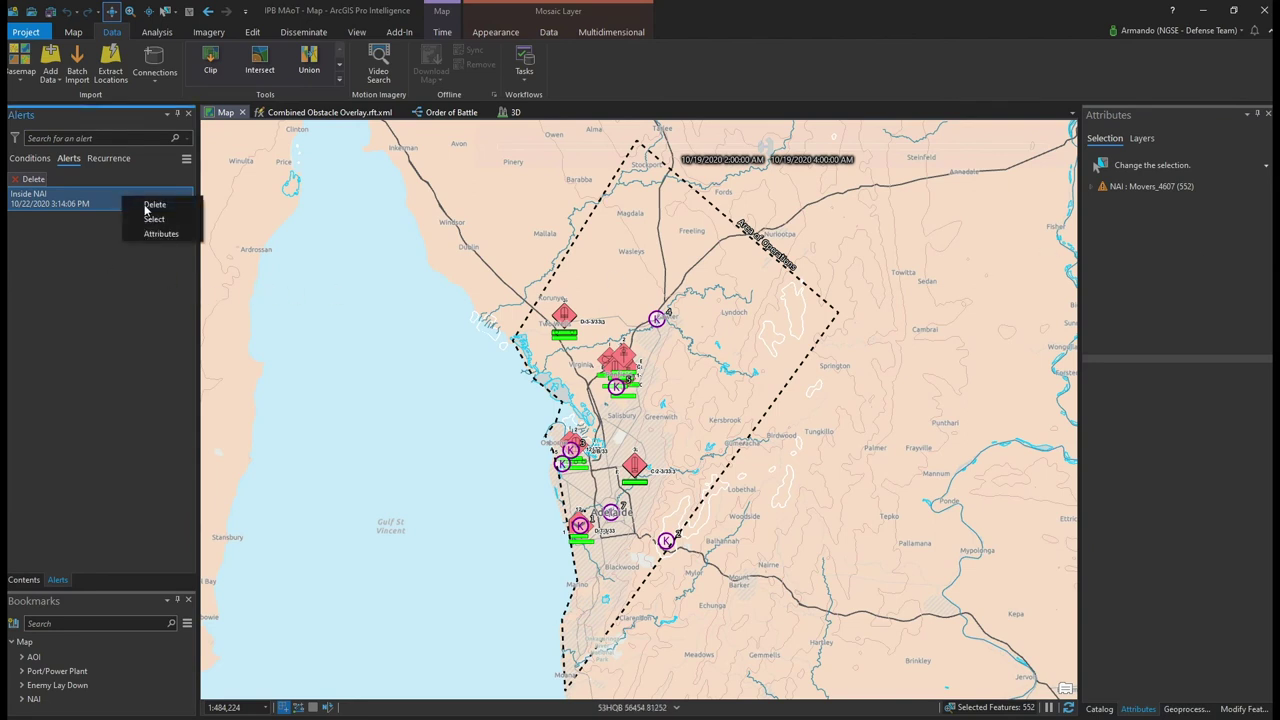
key(Escape)
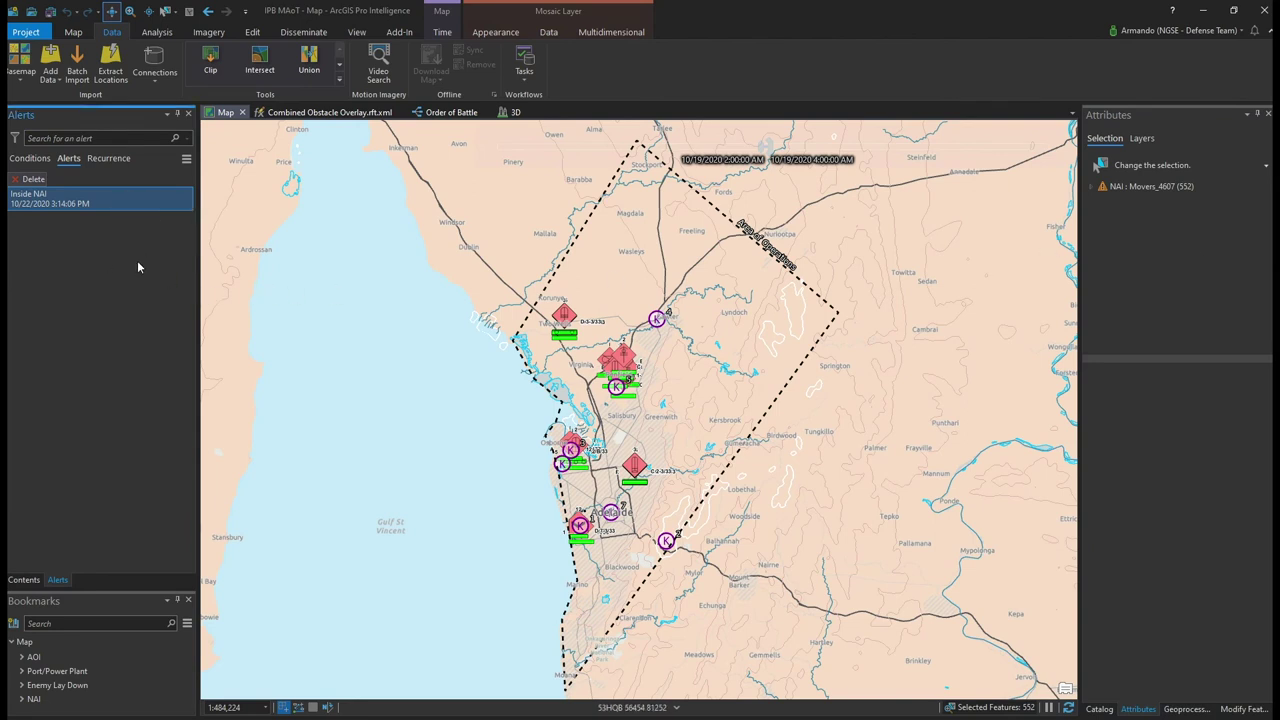
click(156, 700)
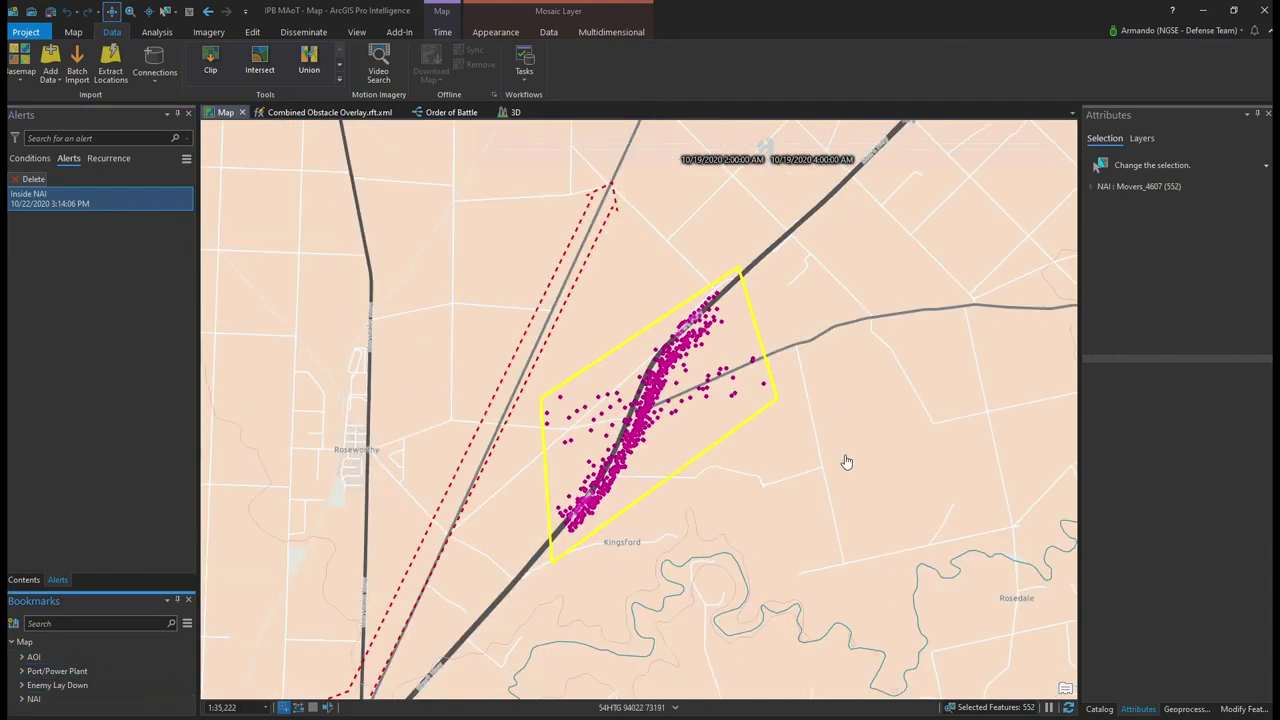
- Review the fields of the NAI : Movers_4607 row, then switch to the 3D view
click(1091, 189)
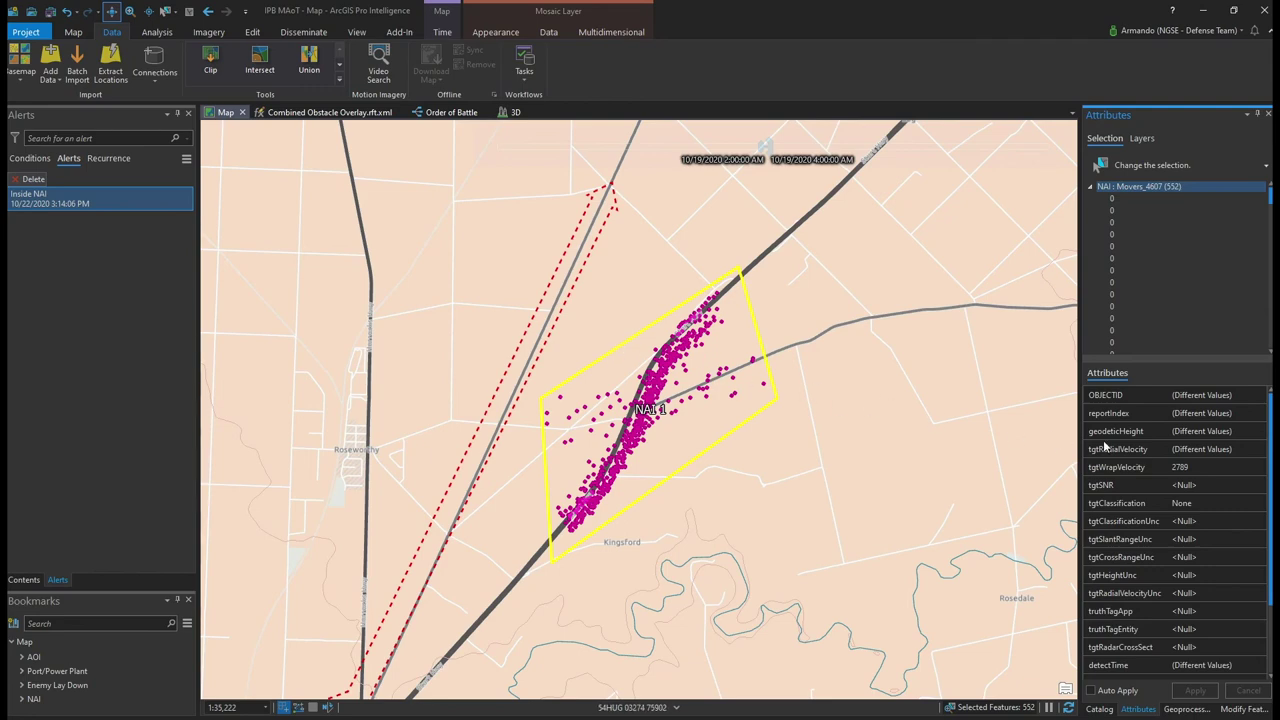
scroll(1270, 427, down, 3)
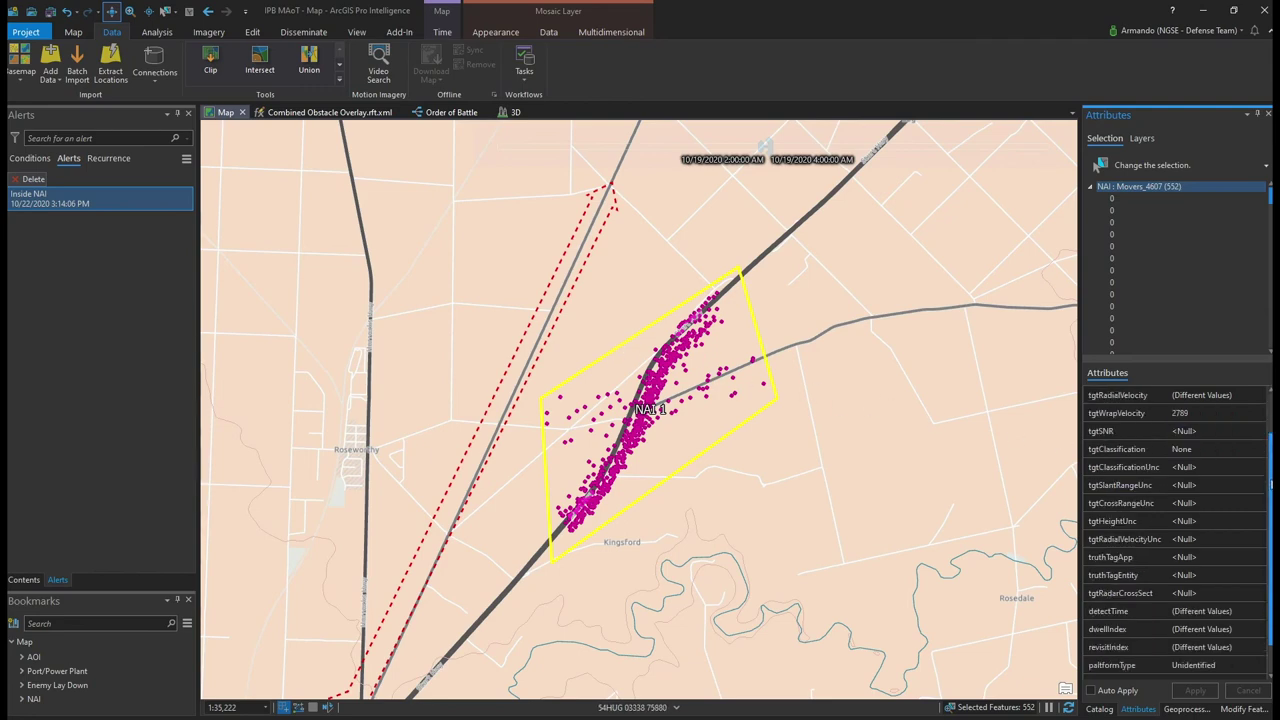
click(515, 112)
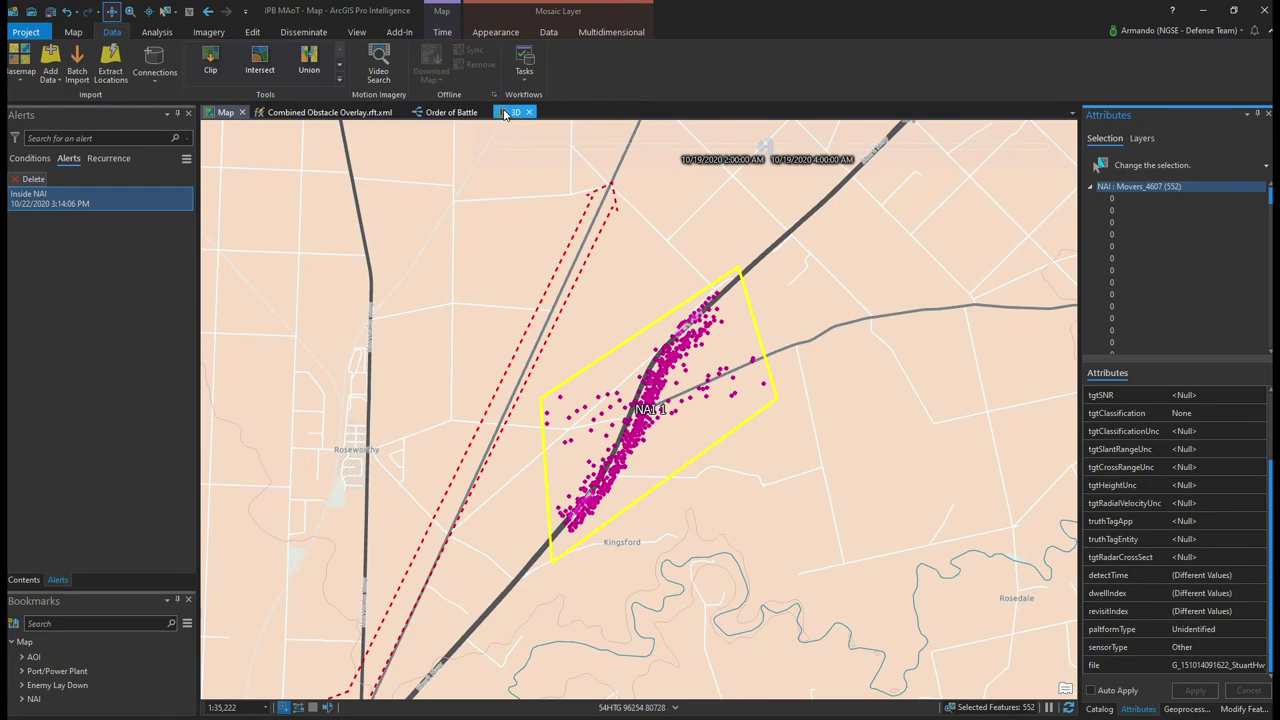
- Open the standalone aerial video in the Video Player, play it and pause on a frame
click(24, 580)
right_click(100, 319)
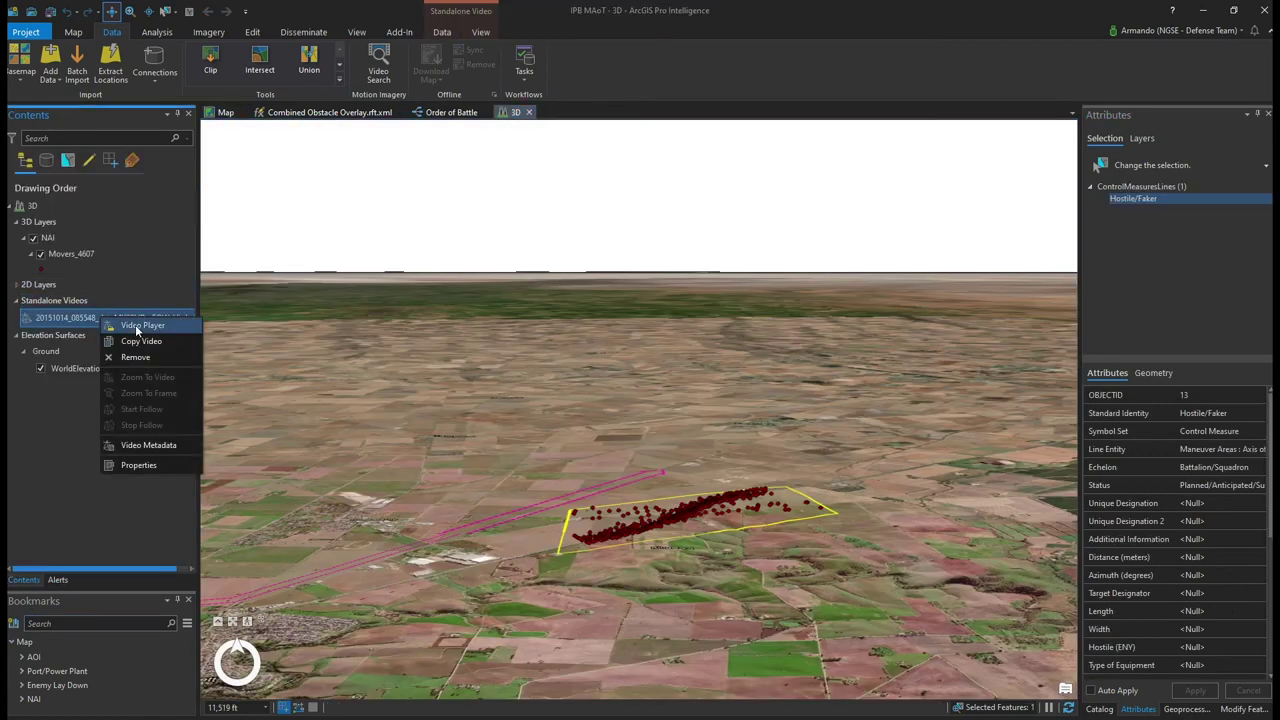
click(143, 326)
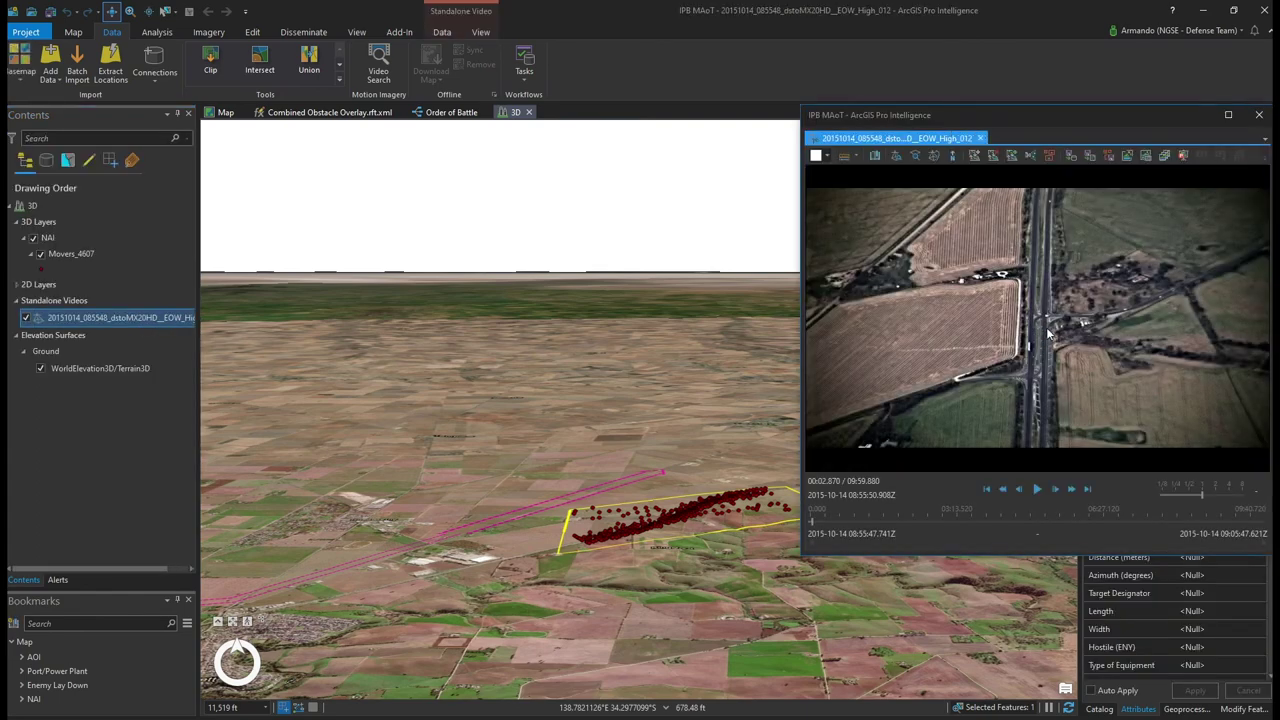
click(1037, 489)
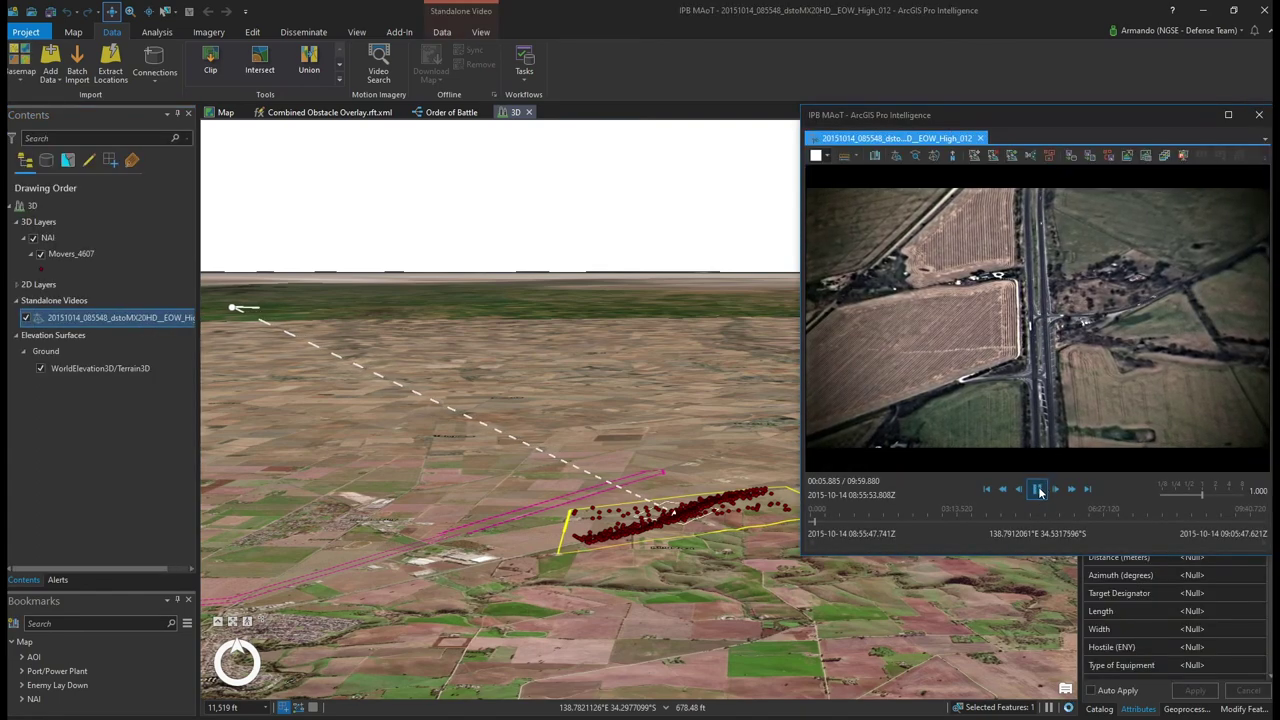
click(1038, 489)
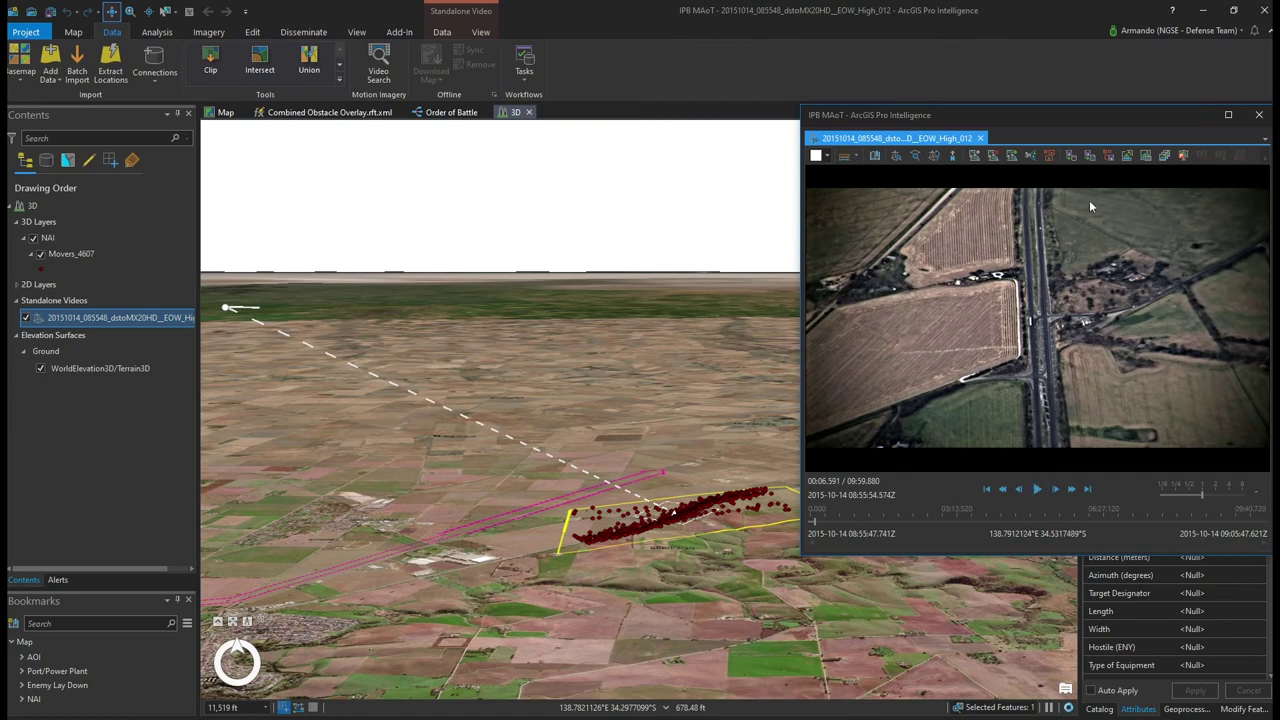
- Hide Movers_4607 and add the paused video frame to the 3D scene inside the NAI
click(976, 157)
click(40, 257)
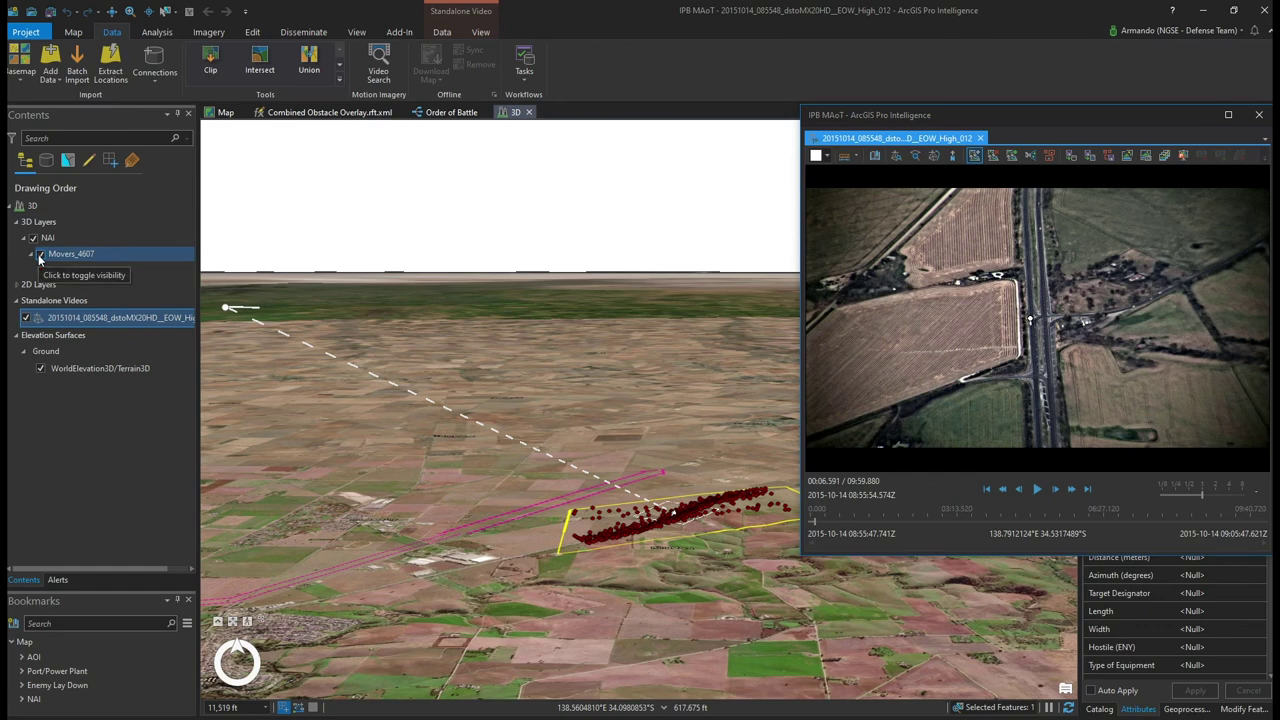
click(1145, 155)
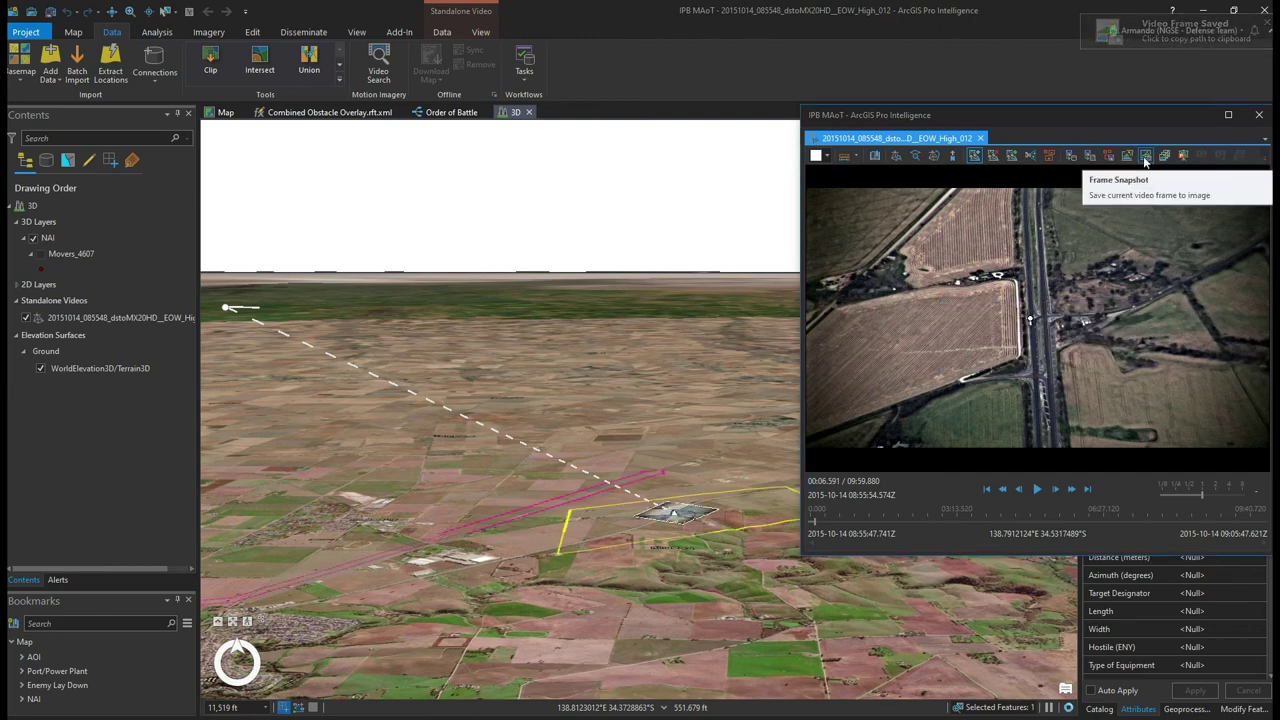
click(1259, 116)
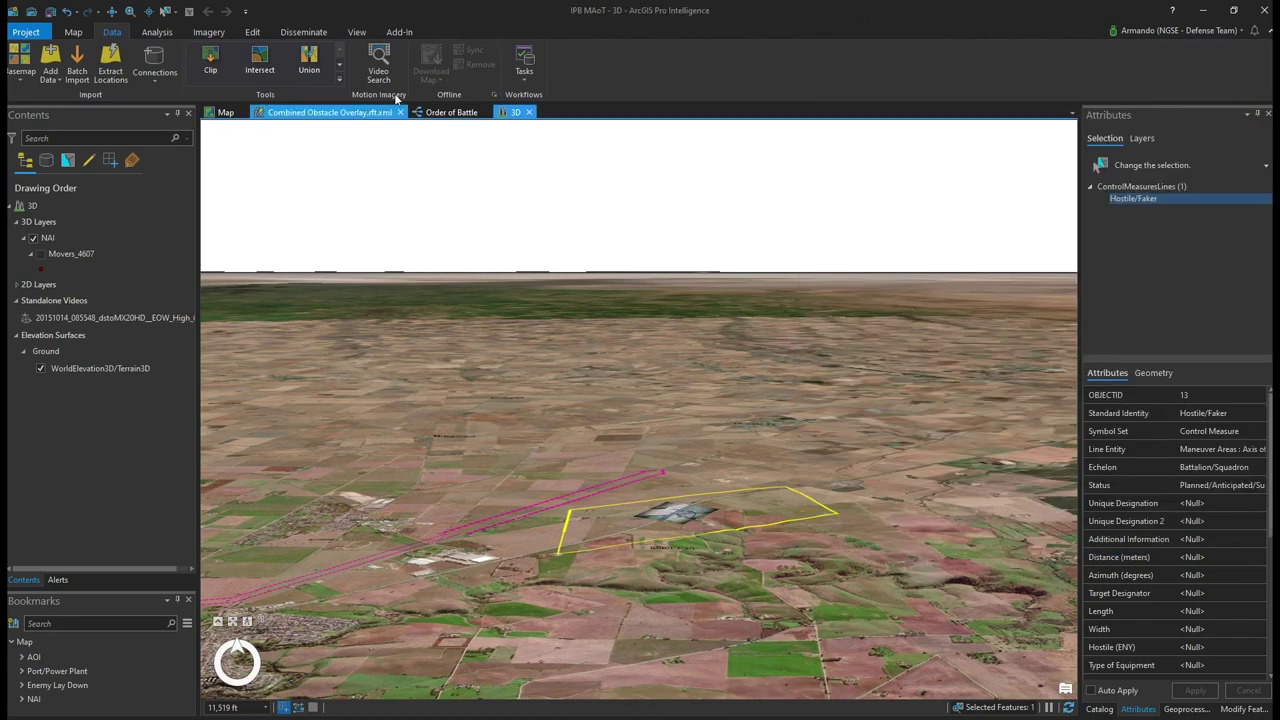
- Drag the axis line's end vertex northeast past the NAI with Edit Vertices, then finish the edit
click(254, 34)
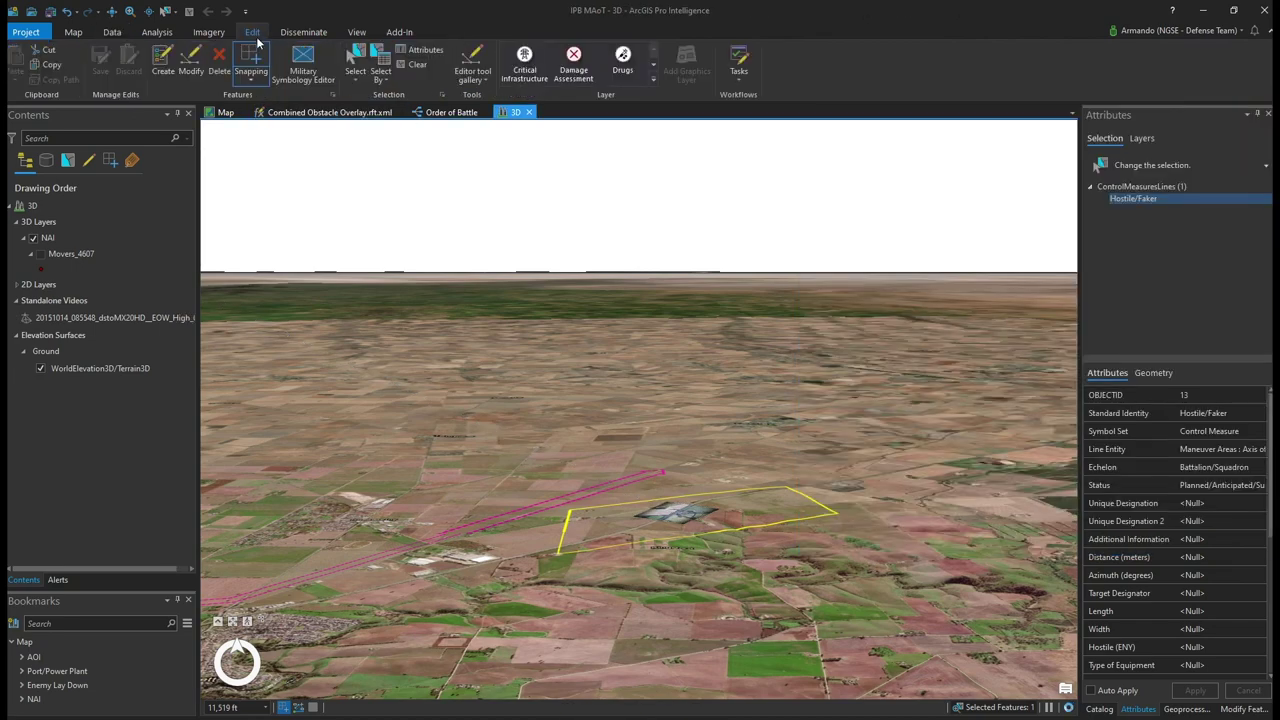
click(472, 70)
click(476, 302)
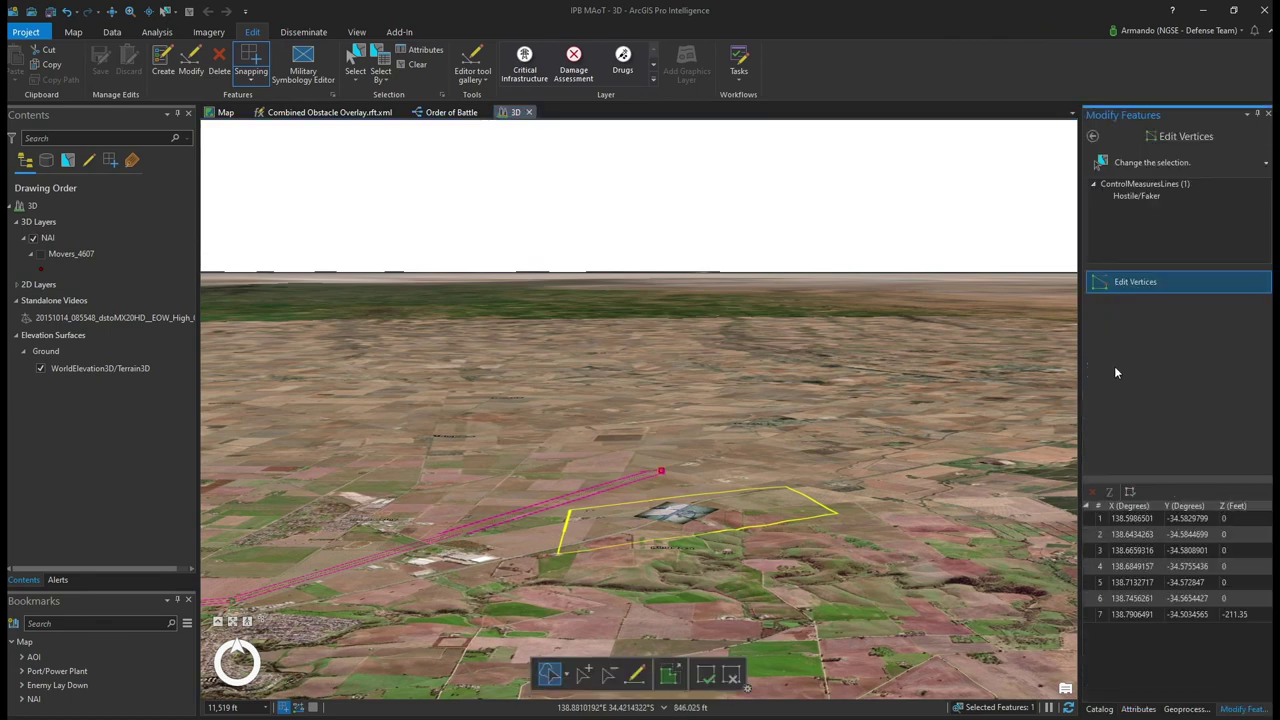
click(664, 474)
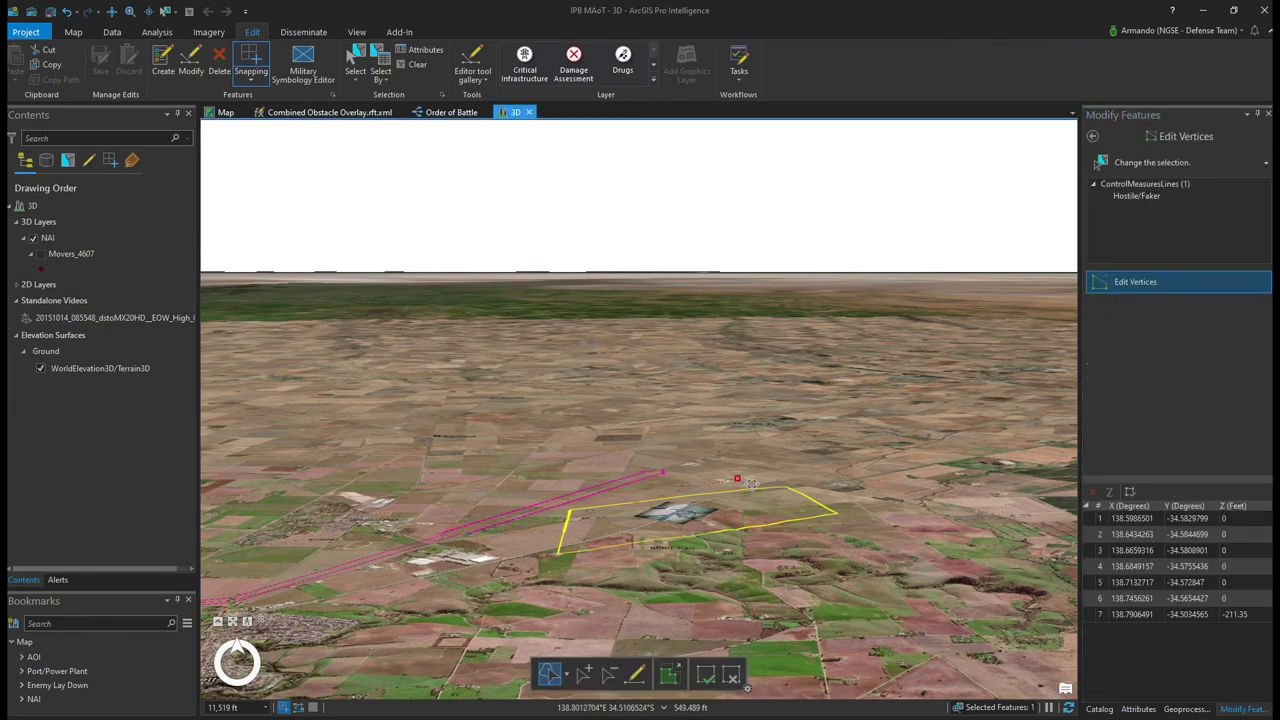
click(831, 485)
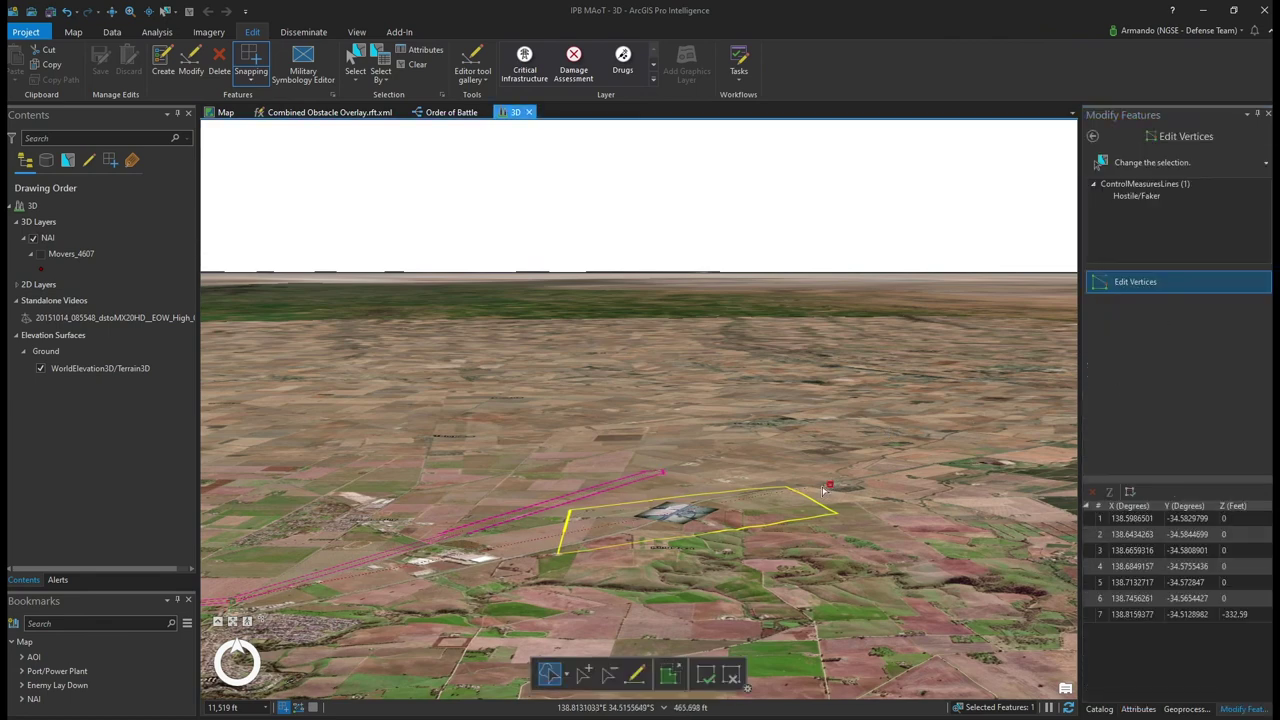
click(190, 13)
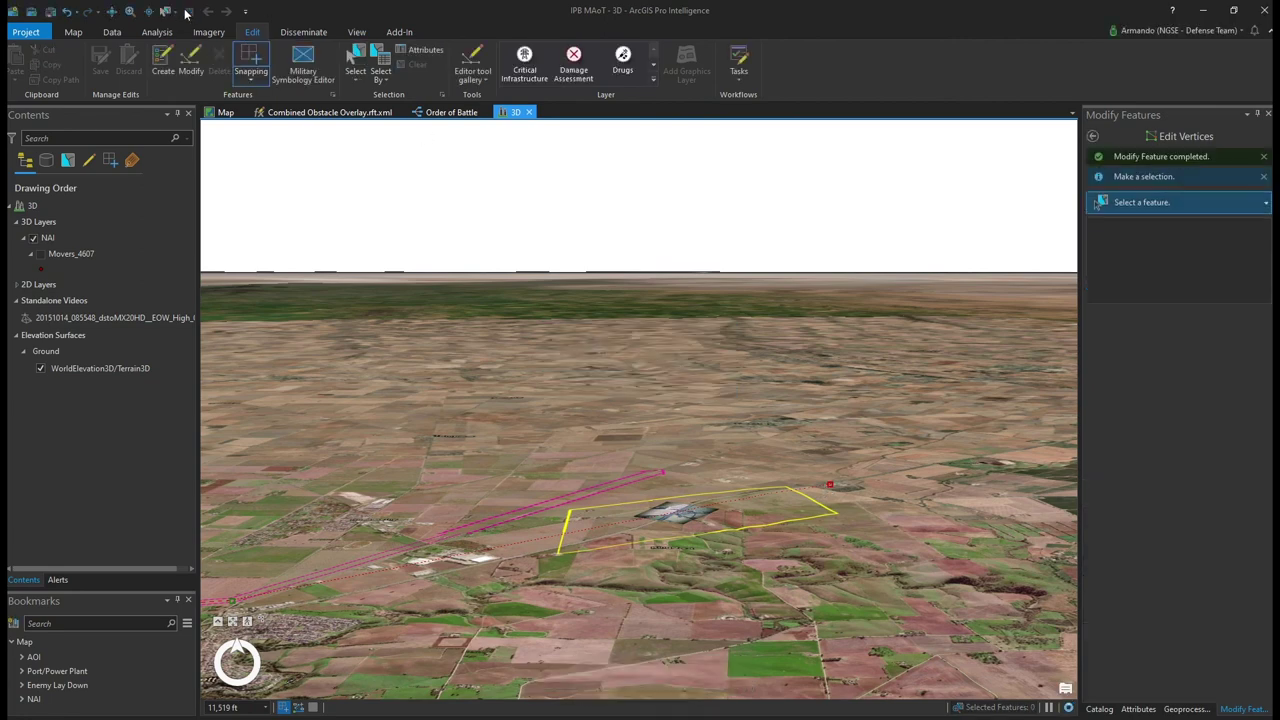
click(225, 112)
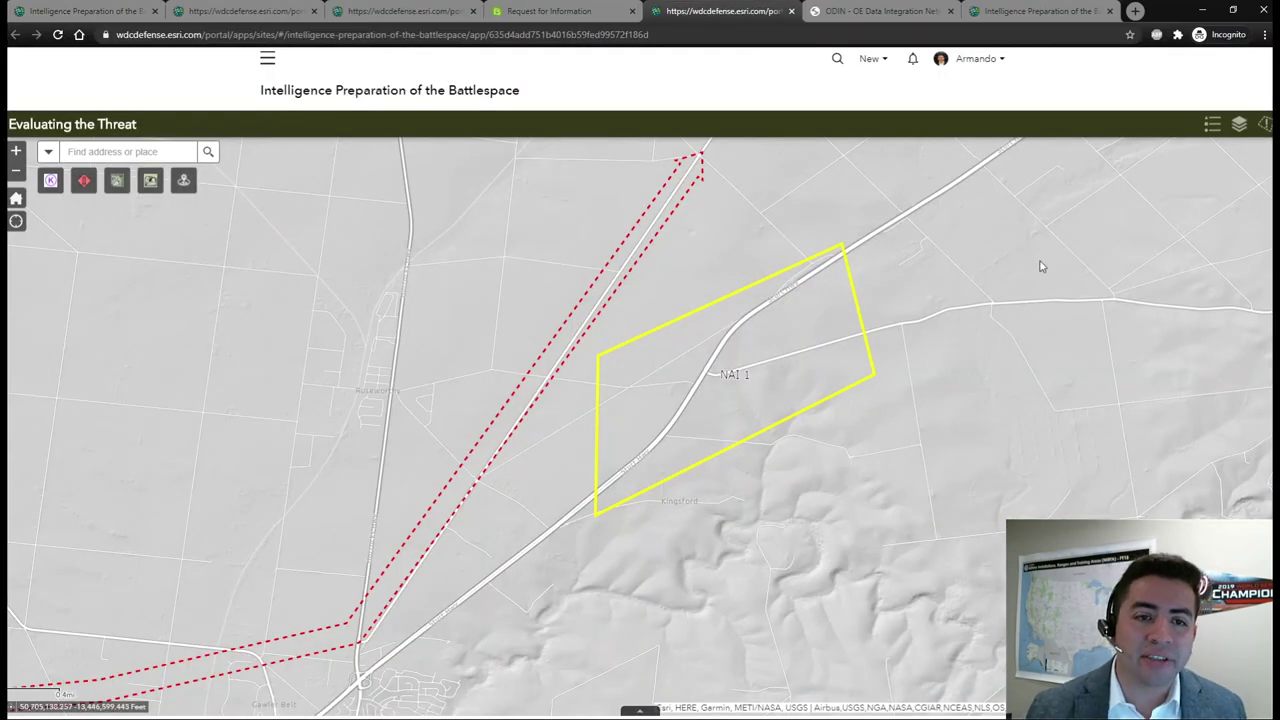
- Check the redrawn axis on the Evaluating the Threat web map, then go to the IPB site tab
drag(1037, 263, 1018, 302)
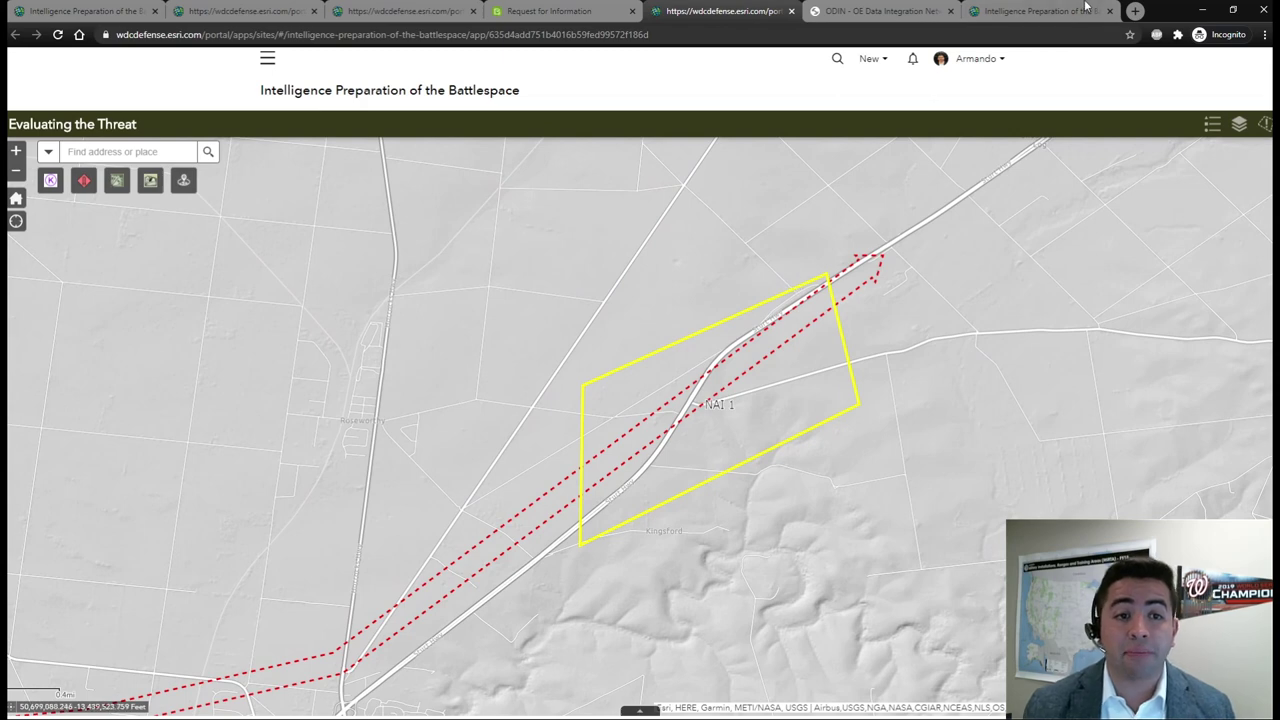
click(1057, 17)
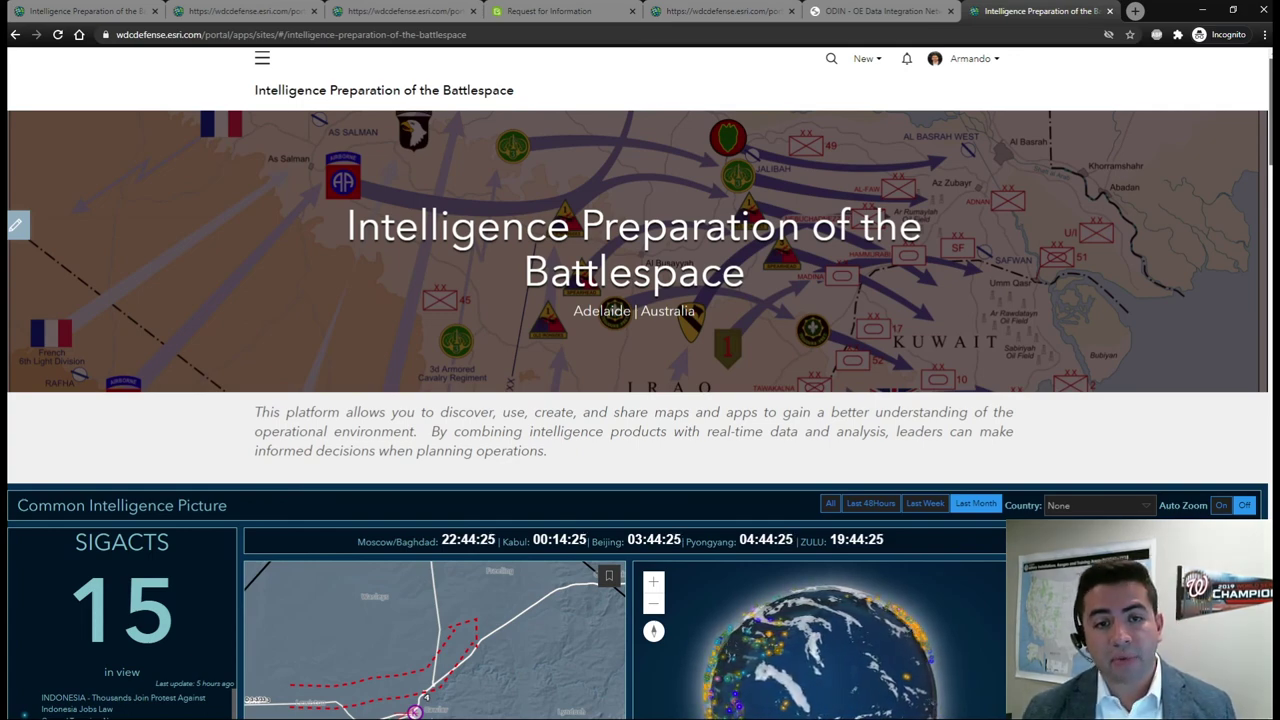
- Scroll past the Common Intelligence Picture dashboard to the Define section's Explore Terrain Data links
scroll(640, 400, down, 3)
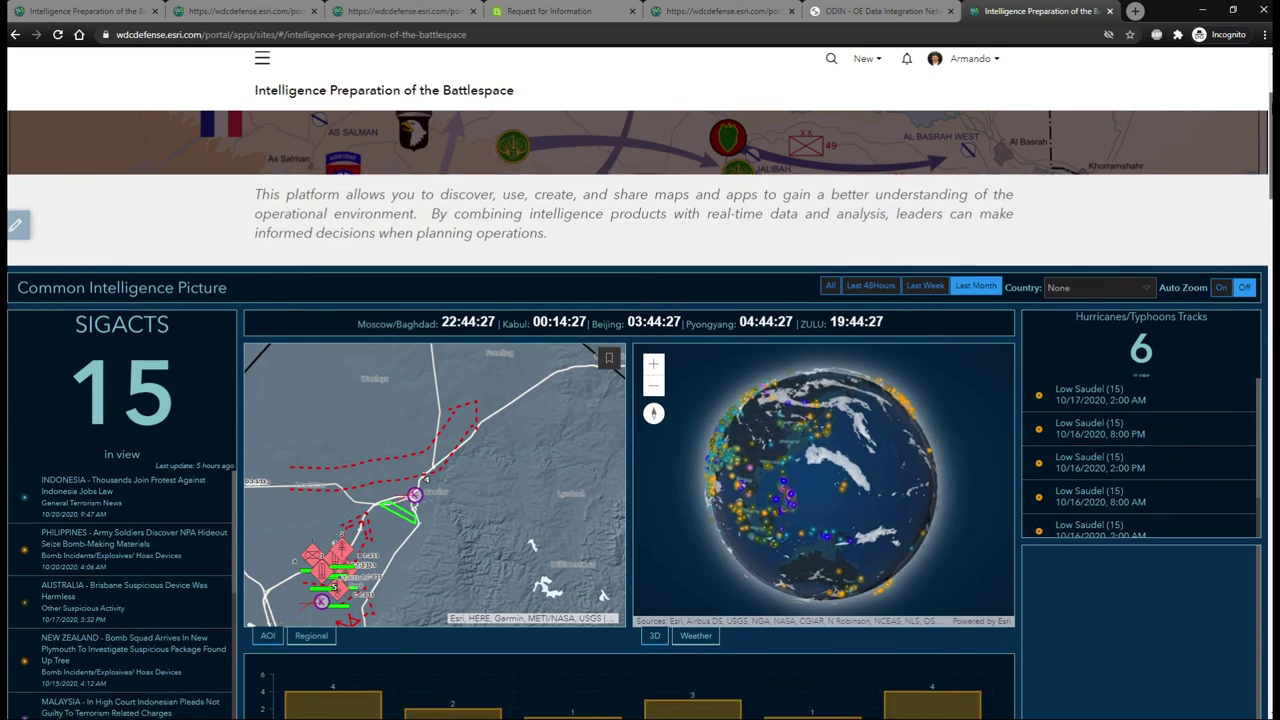
scroll(533, 317, down, 2)
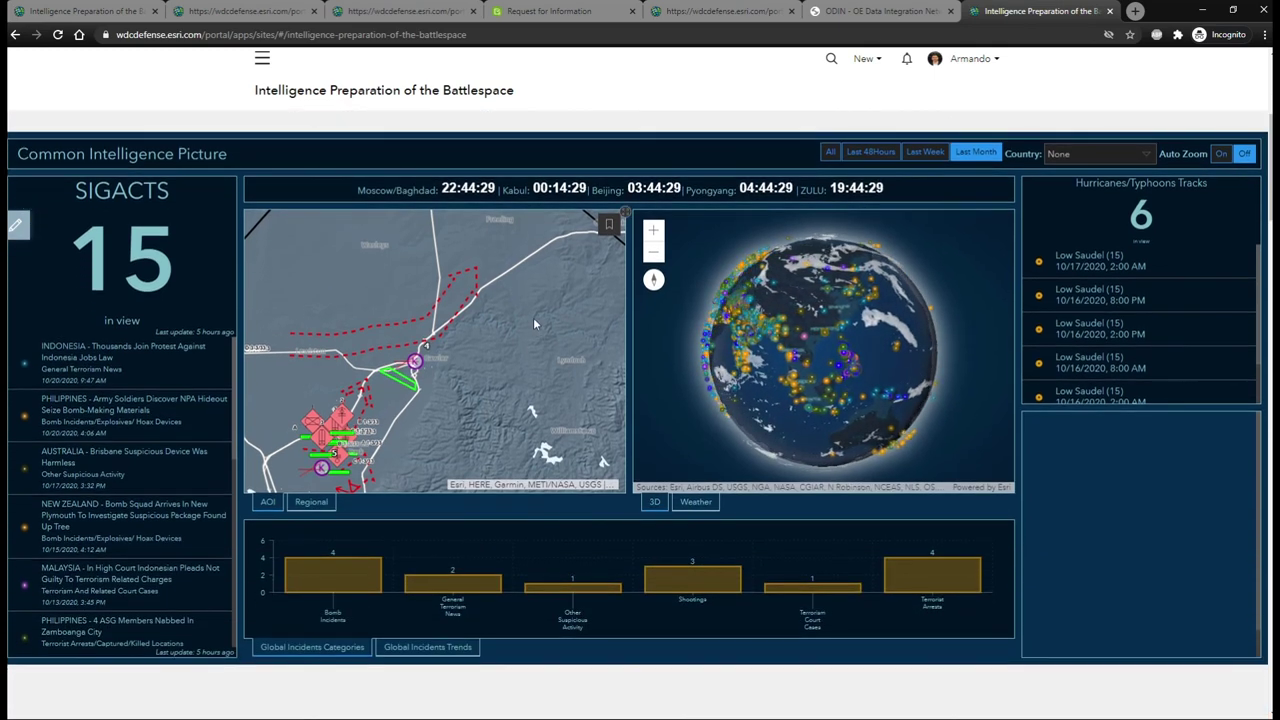
drag(468, 350, 537, 327)
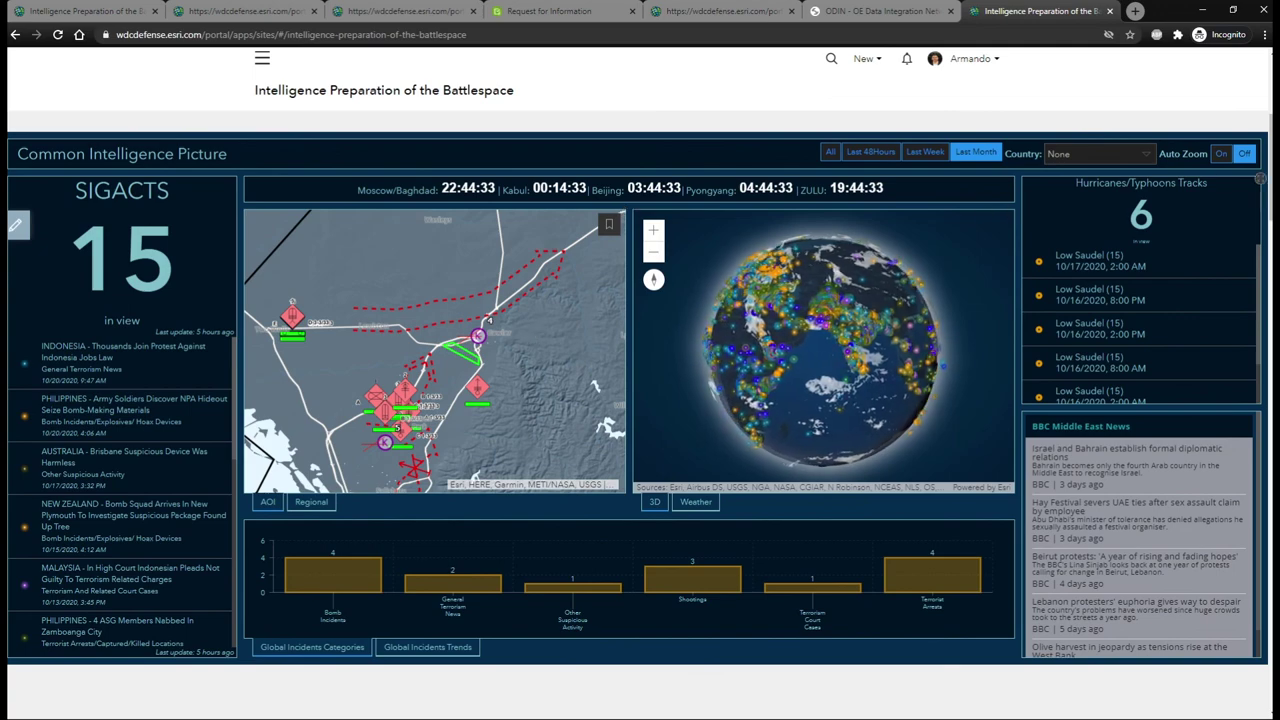
scroll(532, 328, down, 5)
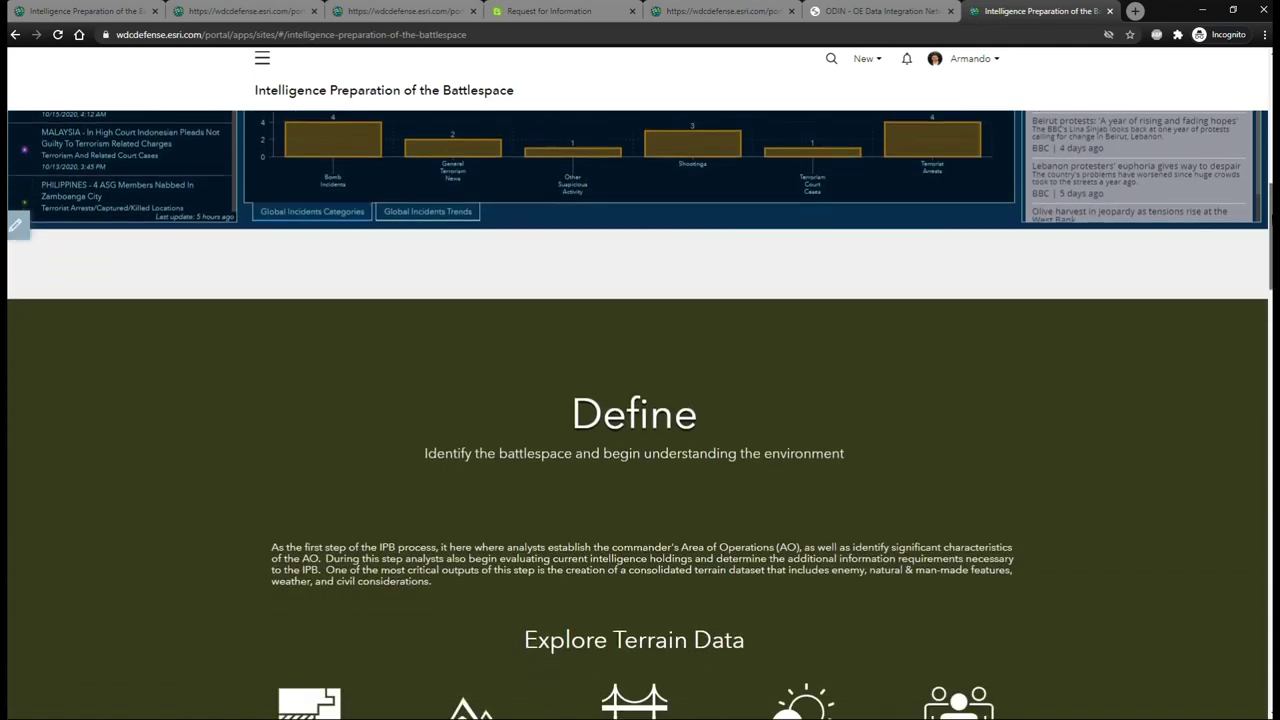
scroll(1268, 260, down, 3)
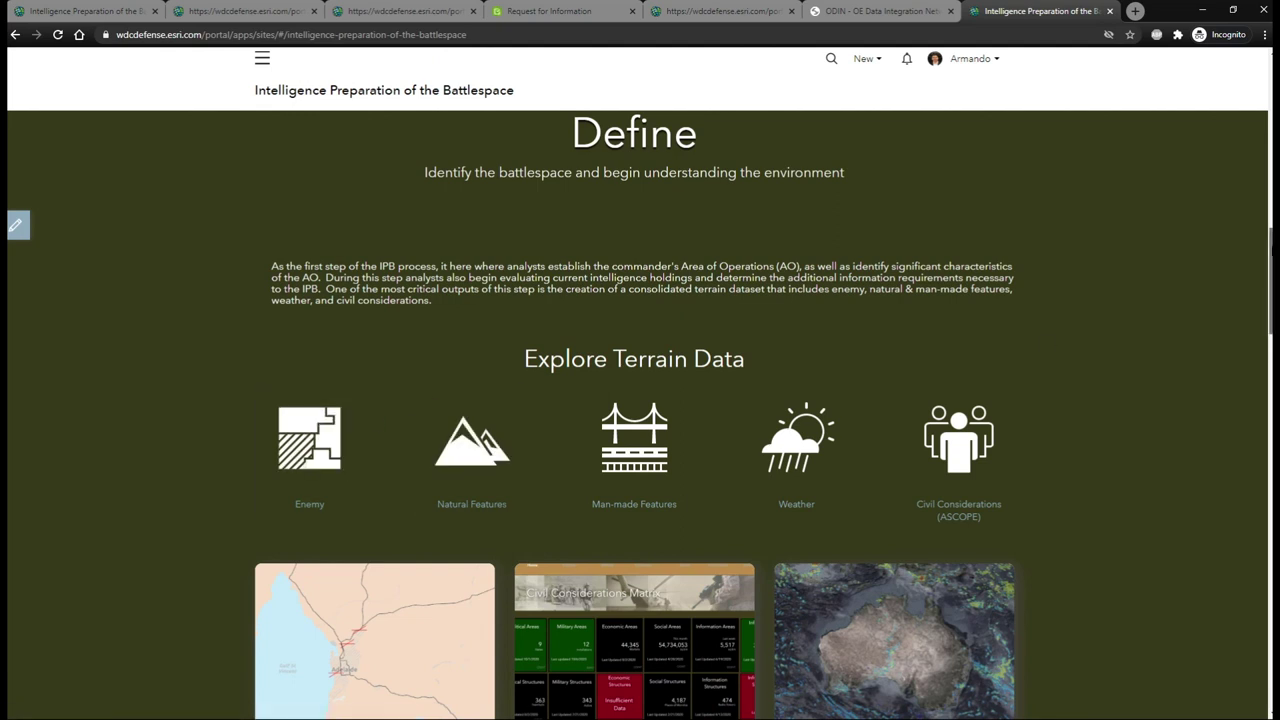
- Scroll through Describe and Evaluate down to the Determine step's Adelaide Course of Action card
drag(1272, 252, 1255, 386)
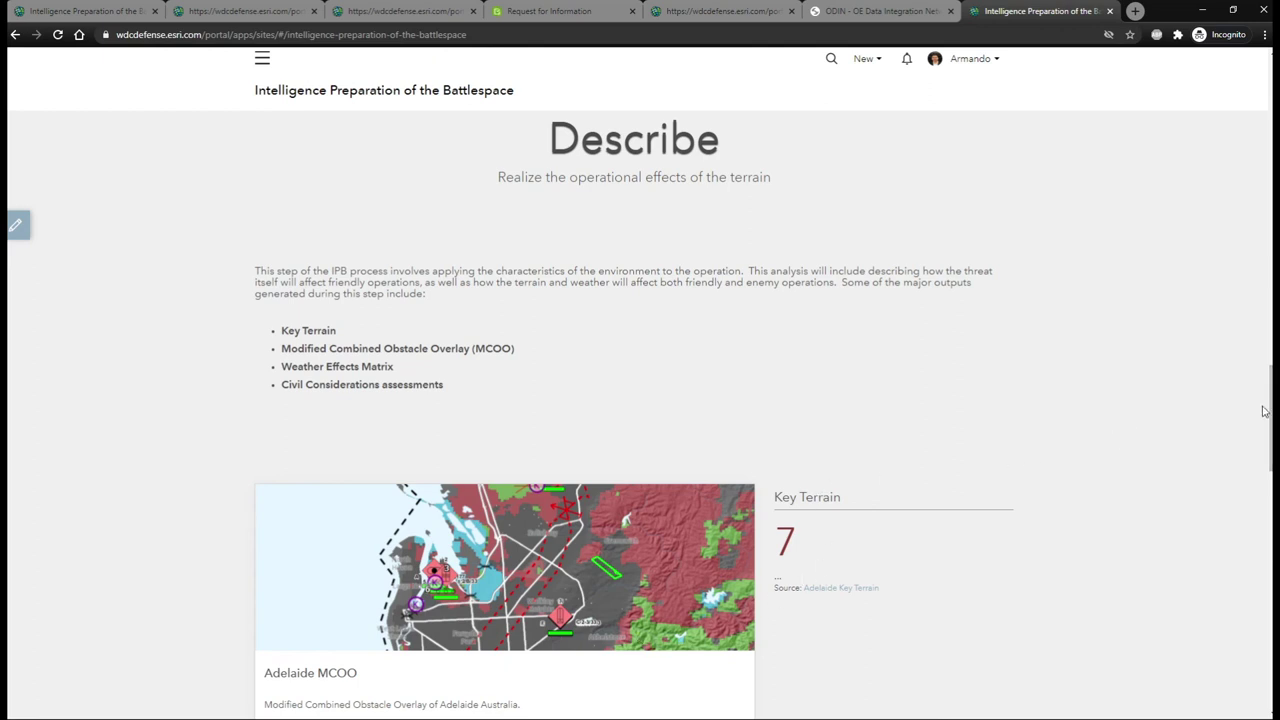
drag(1266, 408, 1252, 516)
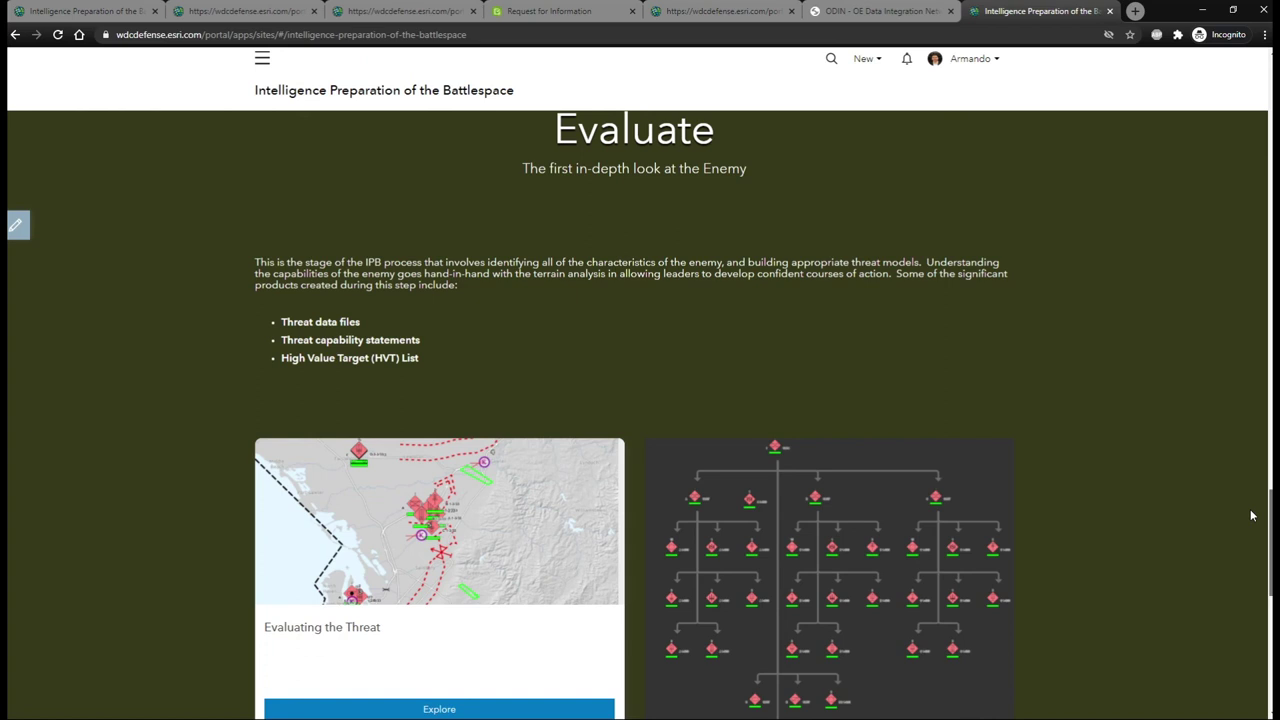
drag(1251, 516, 1247, 600)
scroll(1247, 600, down, 2)
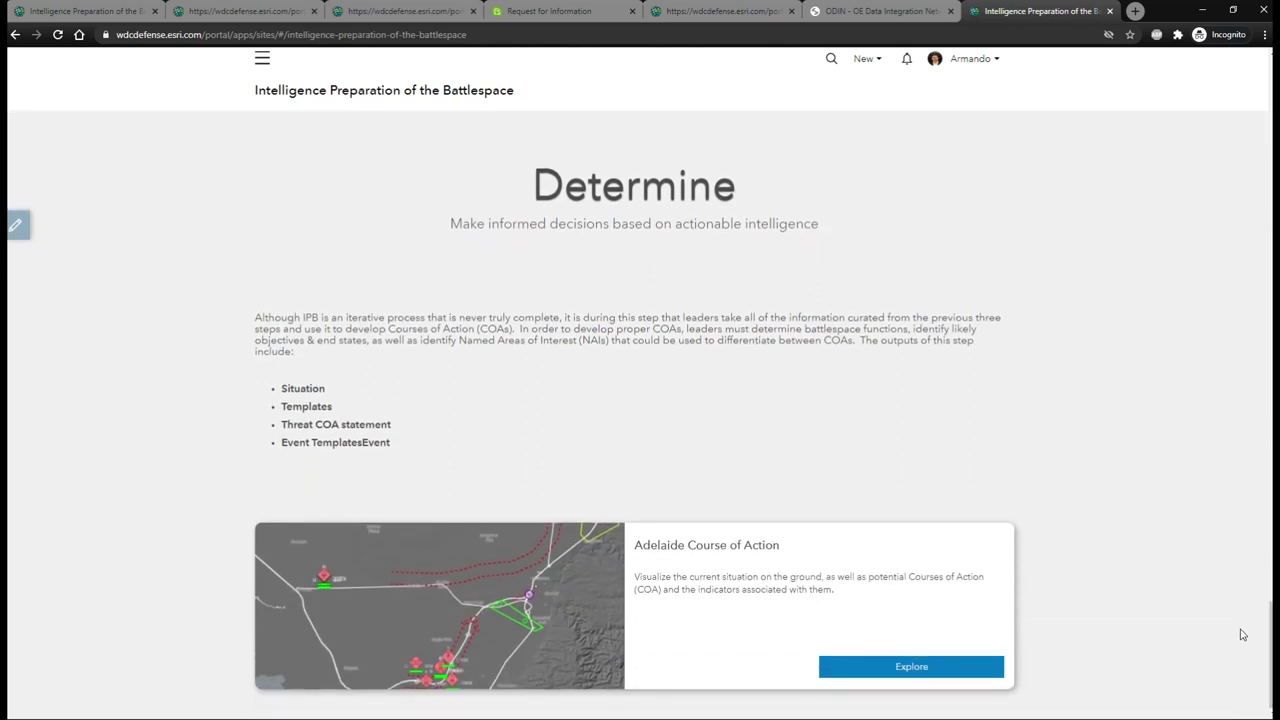